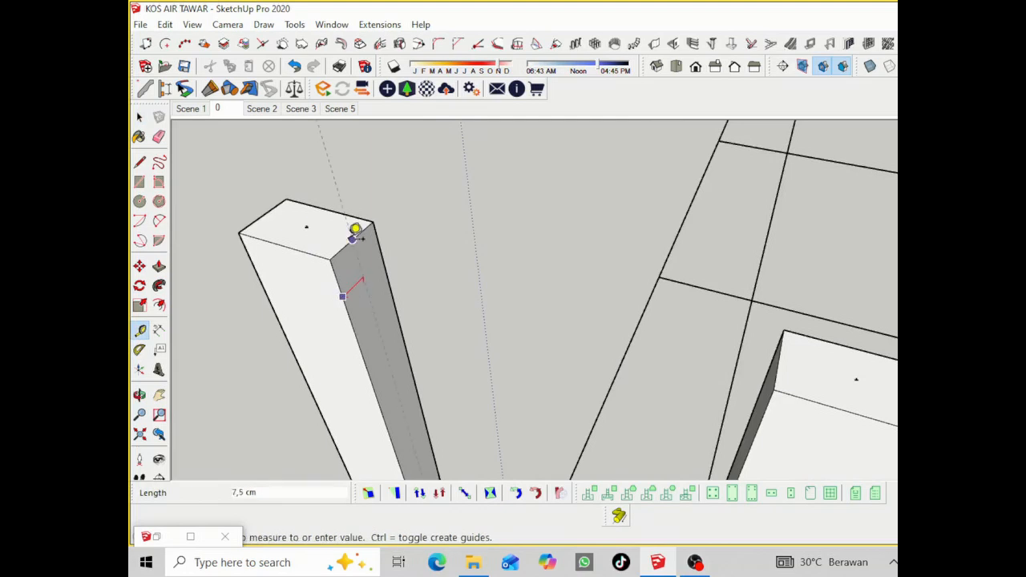
# Place a guide 7.5 cm from the edge of the corner column's side face and a horizontal guide above the front floor line
pyautogui.click(351, 241)
pyautogui.scroll(-5, 380, 195)
pyautogui.scroll(2, 451, 433)
pyautogui.click(455, 430)
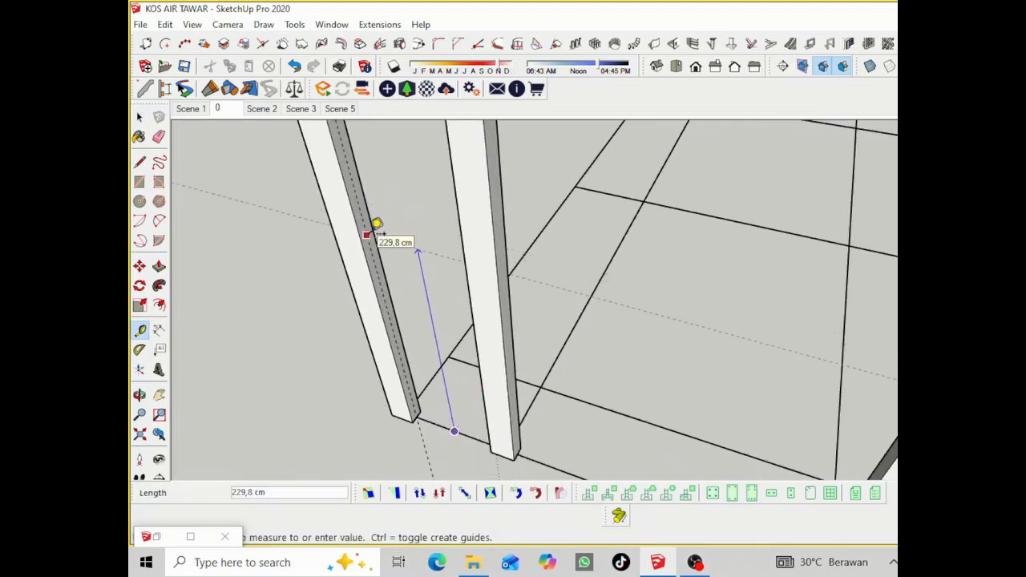
pyautogui.click(374, 229)
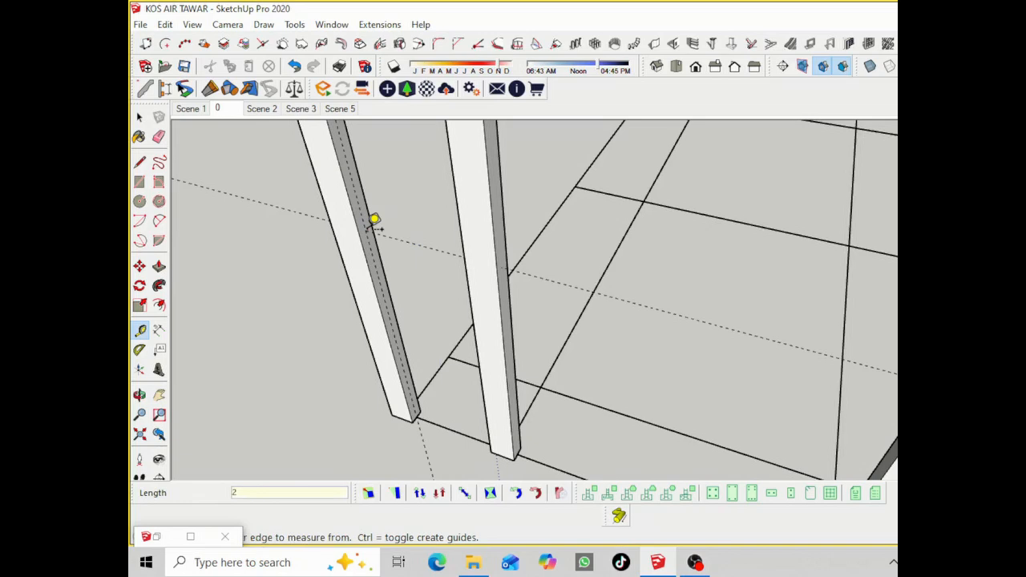
pyautogui.press('Return')
pyautogui.scroll(-3, 484, 281)
pyautogui.click(139, 118)
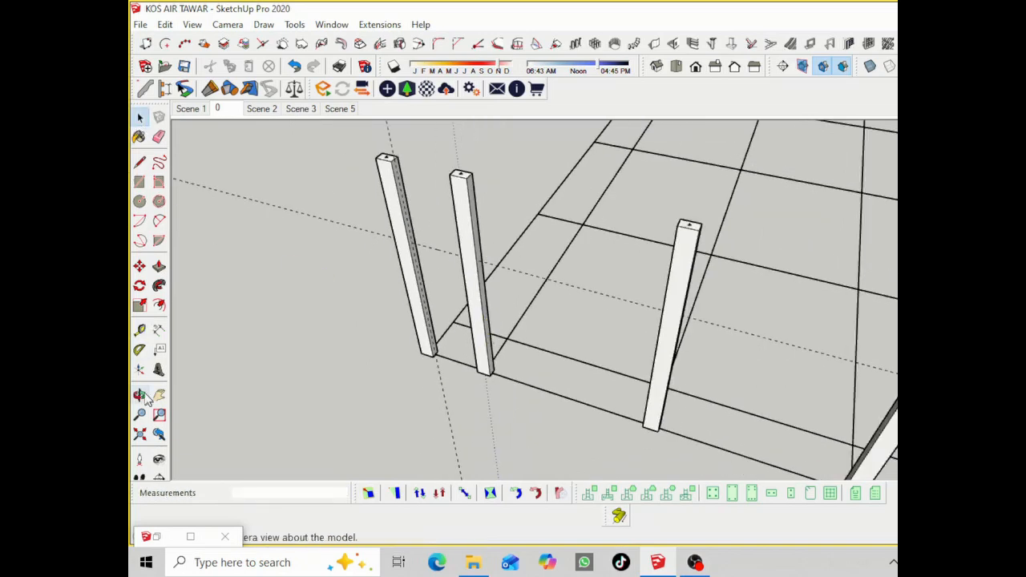
# Build a 15 × 30 cm beam with Top-Middle placement along the guide between the first two columns using Profile Builder
pyautogui.click(140, 395)
pyautogui.scroll(2, 430, 257)
pyautogui.scroll(1, 430, 256)
pyautogui.rightClick(435, 258)
pyautogui.click(465, 275)
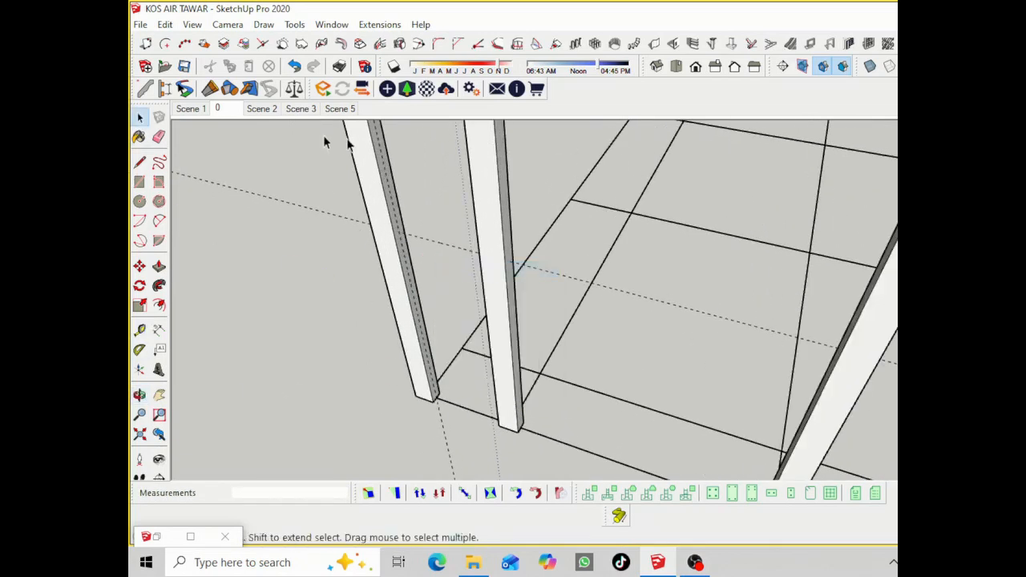
pyautogui.click(157, 536)
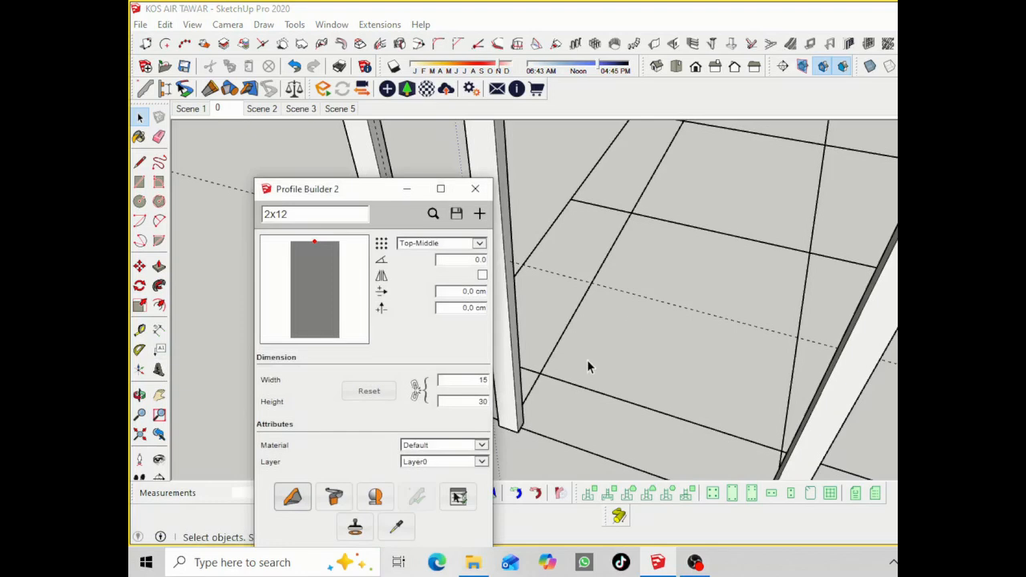
pyautogui.click(293, 497)
pyautogui.click(411, 189)
pyautogui.scroll(2, 406, 235)
pyautogui.click(402, 234)
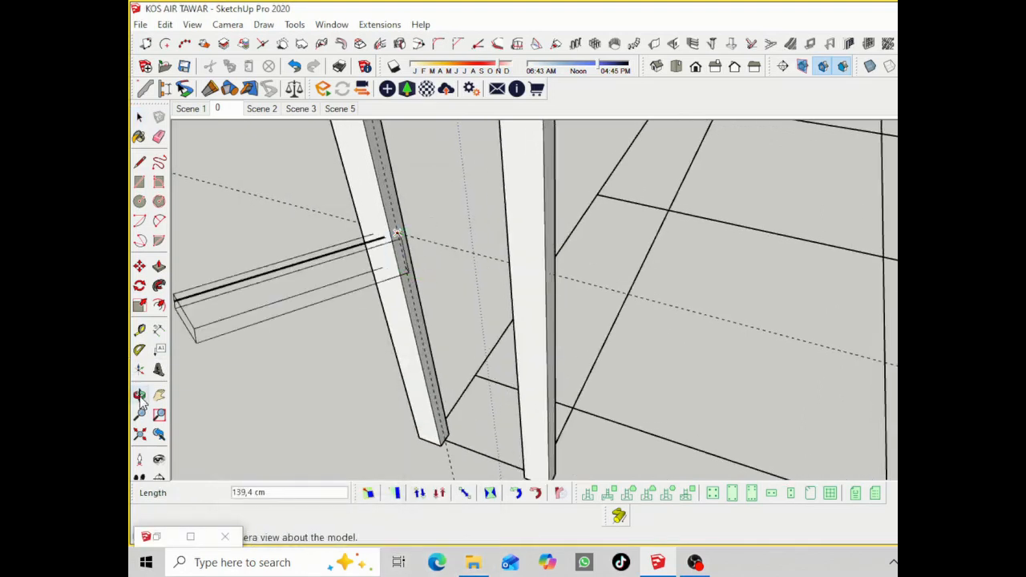
pyautogui.click(141, 395)
pyautogui.scroll(-3, 579, 306)
pyautogui.moveTo(579, 305); pyautogui.dragTo(668, 289)
pyautogui.scroll(4, 591, 272)
pyautogui.rightClick(604, 258)
pyautogui.click(624, 268)
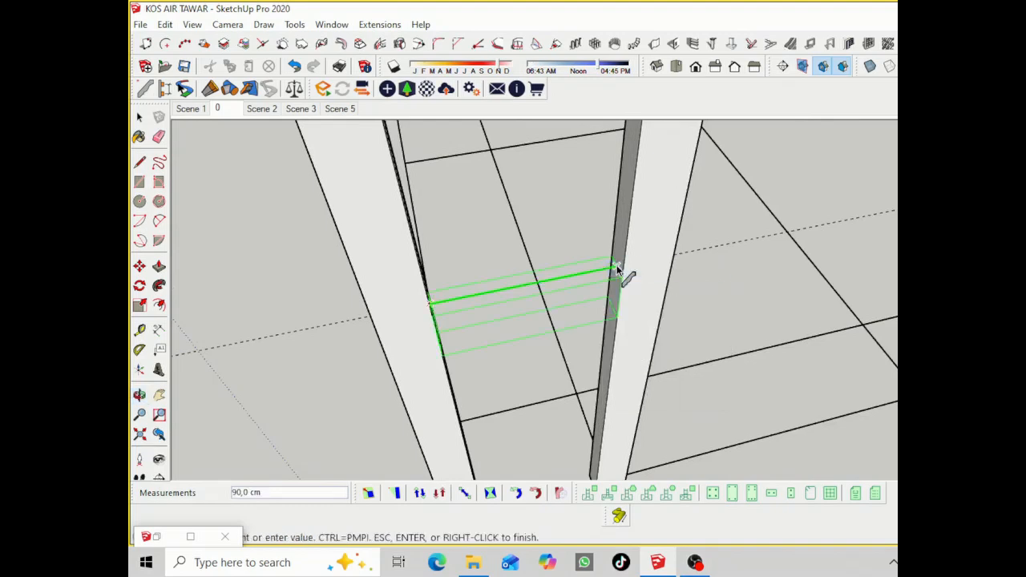
pyautogui.click(618, 270)
pyautogui.rightClick(618, 270)
# Build a 275 cm beam with the same profile along the guide between the second and third columns
pyautogui.scroll(-1, 551, 332)
pyautogui.scroll(-2, 606, 290)
pyautogui.scroll(2, 896, 218)
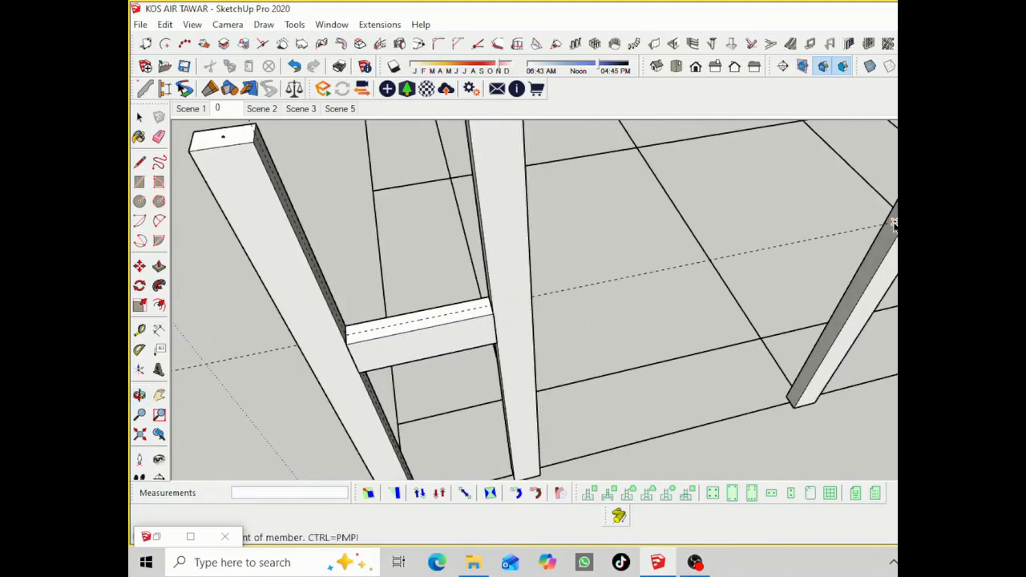
pyautogui.click(895, 223)
pyautogui.click(140, 396)
pyautogui.moveTo(453, 312); pyautogui.dragTo(308, 309)
pyautogui.scroll(1, 499, 289)
pyautogui.rightClick(500, 289)
pyautogui.click(522, 298)
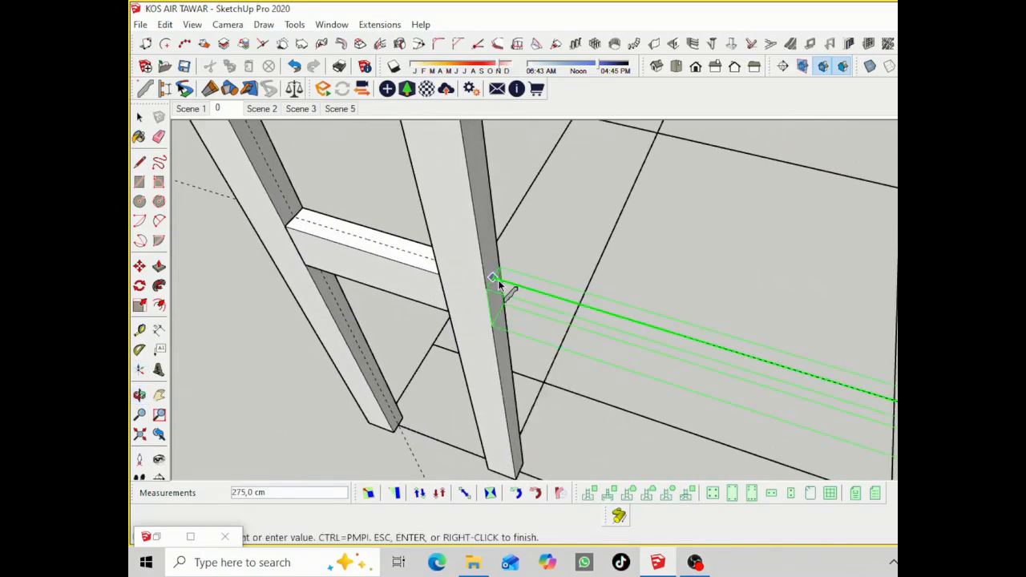
pyautogui.click(494, 280)
pyautogui.press('space')
# Copy the 275 cm beam 300 cm along the row into the bay between the third and fourth columns
pyautogui.scroll(-4, 481, 289)
pyautogui.click(526, 308)
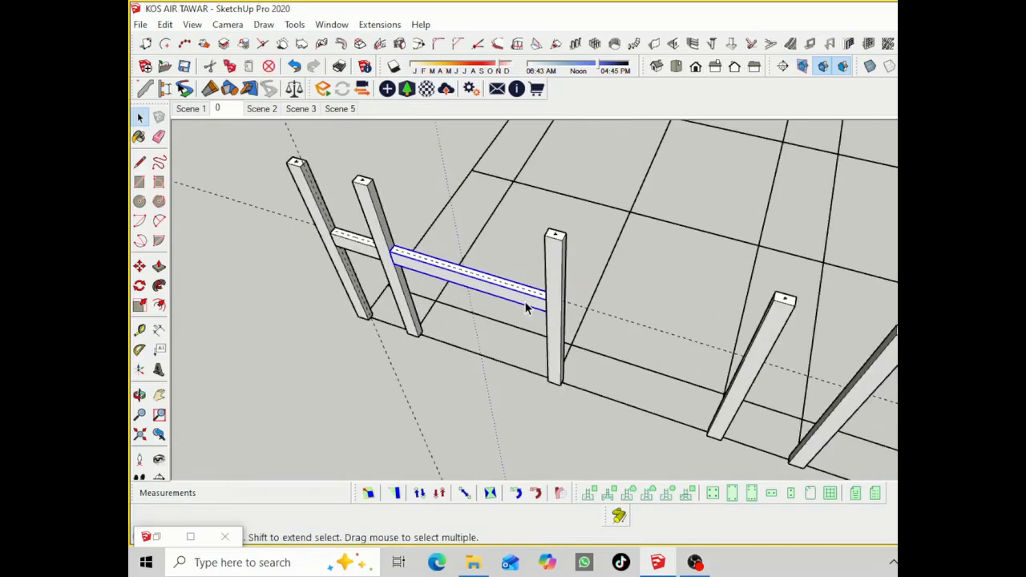
pyautogui.press('m')
pyautogui.press('ctrl')
pyautogui.click(548, 234)
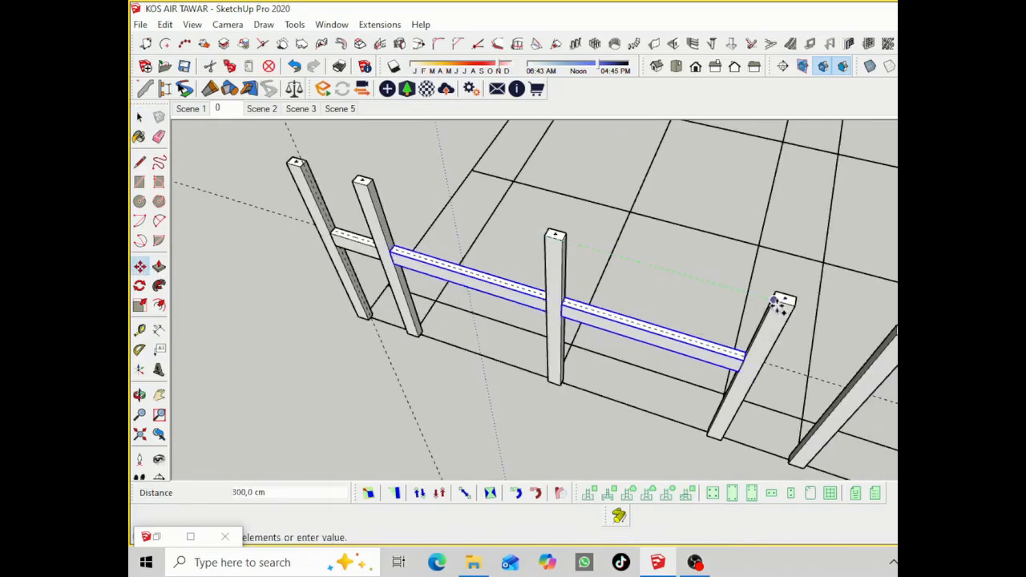
pyautogui.click(778, 304)
# Copy the newest beam 440 cm along the row into the last bay between the fifth and sixth columns
pyautogui.scroll(-4, 591, 348)
pyautogui.scroll(5, 561, 271)
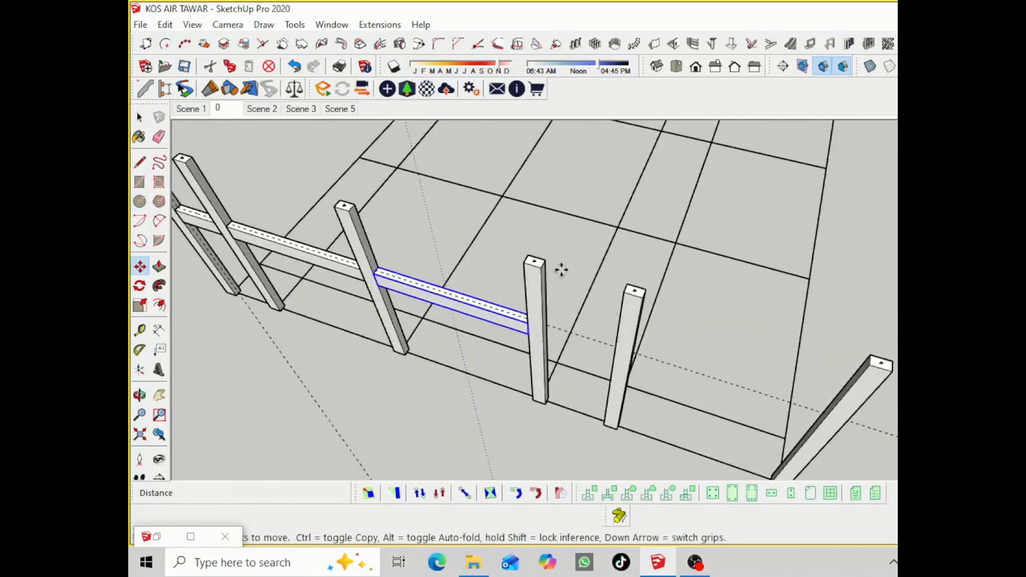
pyautogui.click(541, 270)
pyautogui.click(882, 368)
pyautogui.click(139, 117)
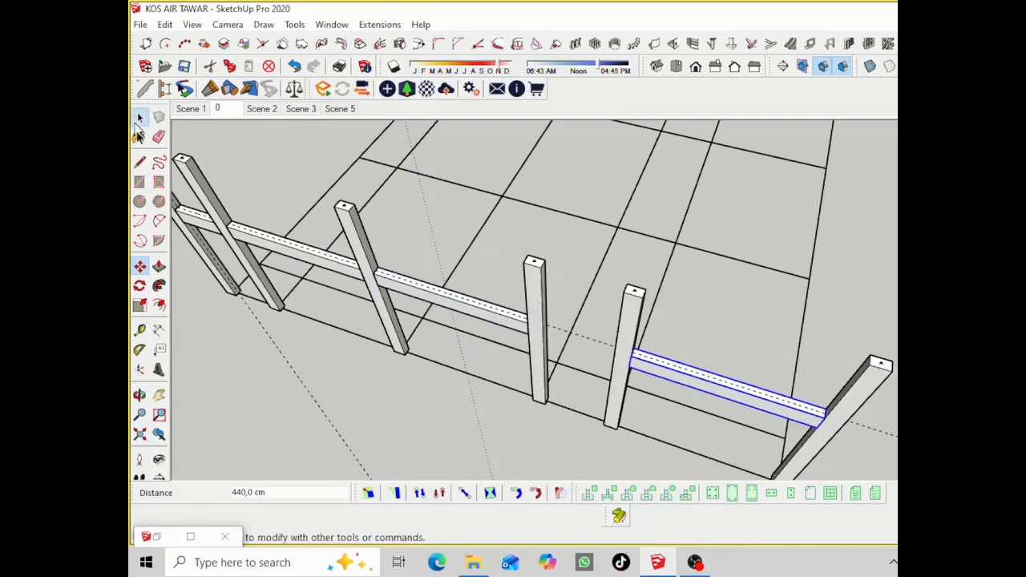
# Build a 115 cm beam with the 15 × 30 cm profile in the open bay between the fourth and fifth columns
pyautogui.click(139, 396)
pyautogui.moveTo(513, 337); pyautogui.dragTo(568, 298)
pyautogui.scroll(3, 568, 299)
pyautogui.rightClick(564, 301)
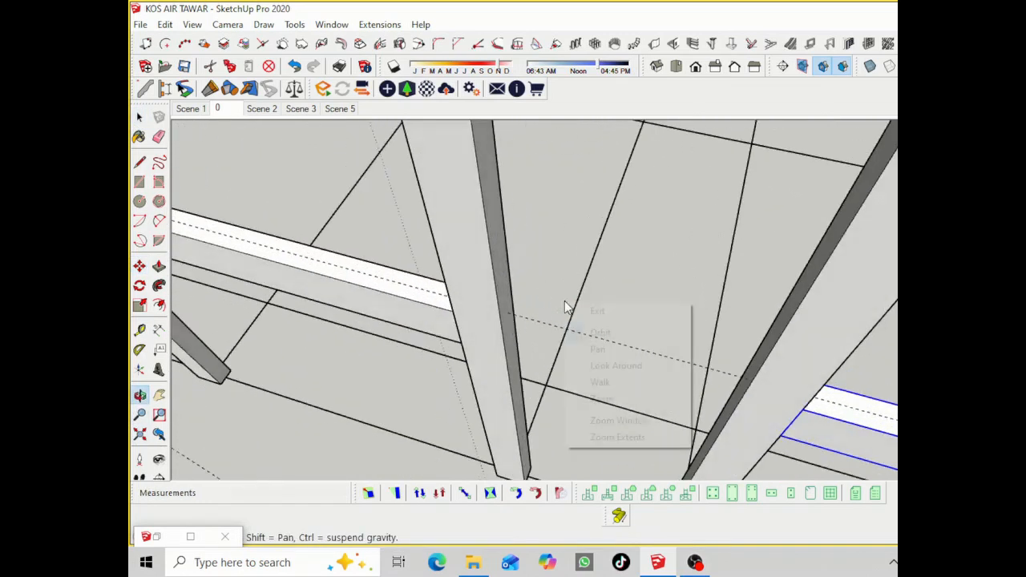
pyautogui.click(589, 311)
pyautogui.click(140, 329)
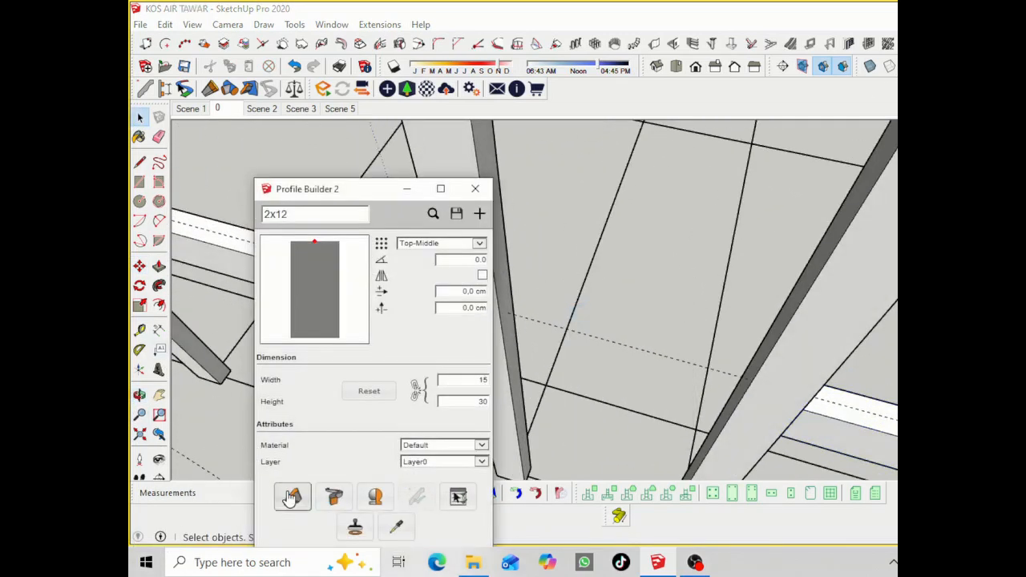
pyautogui.click(514, 319)
pyautogui.click(751, 377)
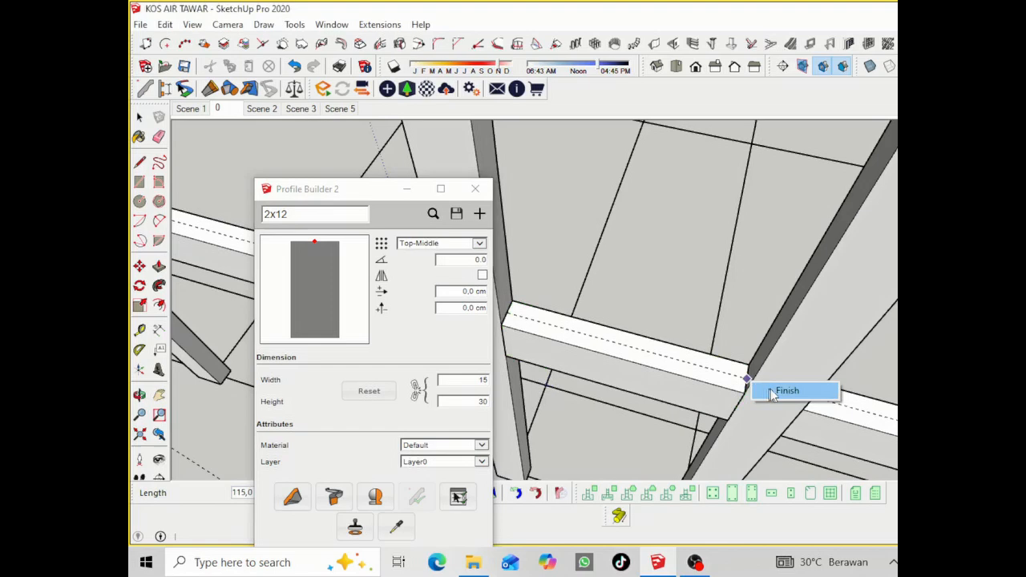
pyautogui.click(407, 188)
pyautogui.scroll(-5, 360, 292)
pyautogui.press('space')
# Select all columns and beams of the front frame
pyautogui.scroll(-6, 387, 430)
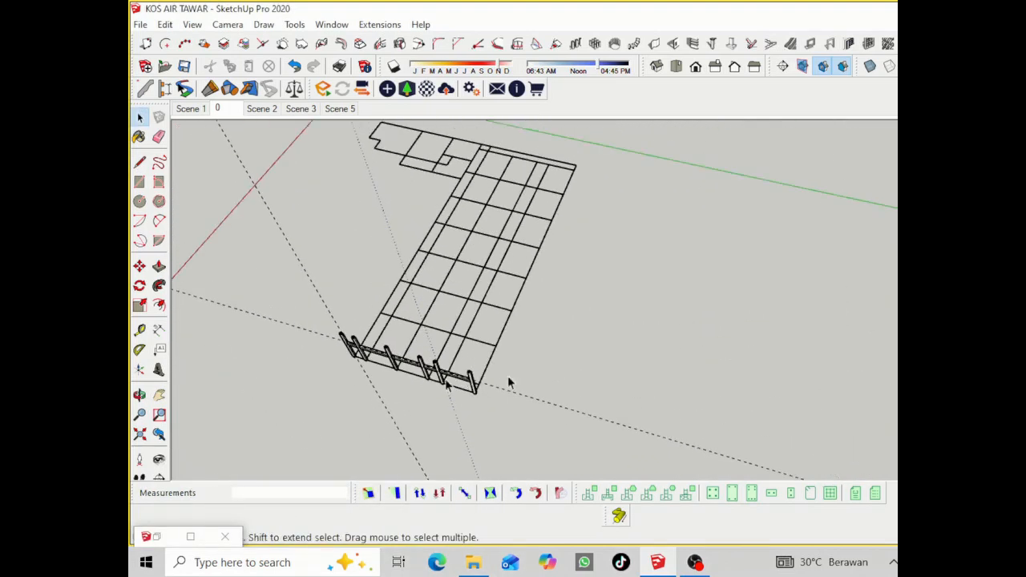
pyautogui.click(139, 396)
pyautogui.moveTo(417, 321); pyautogui.dragTo(590, 224)
pyautogui.press('space')
pyautogui.click(138, 398)
pyautogui.moveTo(405, 359); pyautogui.dragTo(621, 297)
pyautogui.rightClick(622, 298)
pyautogui.click(648, 308)
pyautogui.moveTo(588, 382); pyautogui.dragTo(712, 273)
# Place a lengthwise guide parallel to the floor grid's long side, running through the last front column
pyautogui.click(139, 397)
pyautogui.moveTo(433, 280); pyautogui.dragTo(144, 411)
pyautogui.moveTo(574, 329); pyautogui.dragTo(489, 335)
pyautogui.press('t')
pyautogui.click(521, 275)
pyautogui.scroll(3, 590, 339)
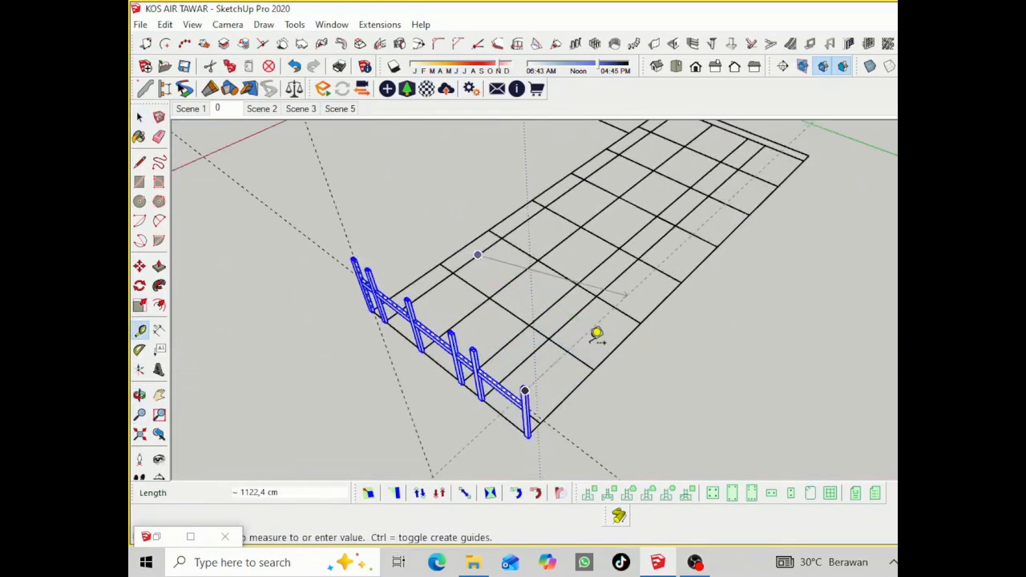
pyautogui.click(587, 341)
pyautogui.click(139, 118)
# Copy the selected front frame along the lengthwise guide to the far end of the floor grid
pyautogui.press('m')
pyautogui.click(492, 425)
pyautogui.press('ctrl')
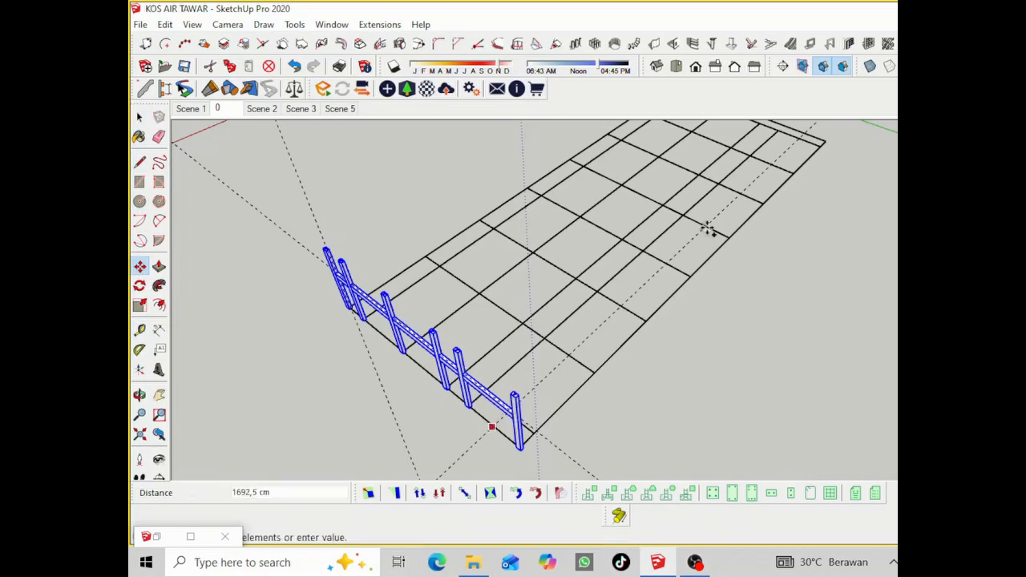
pyautogui.scroll(-3, 525, 361)
pyautogui.scroll(2, 731, 197)
pyautogui.click(729, 193)
pyautogui.click(140, 117)
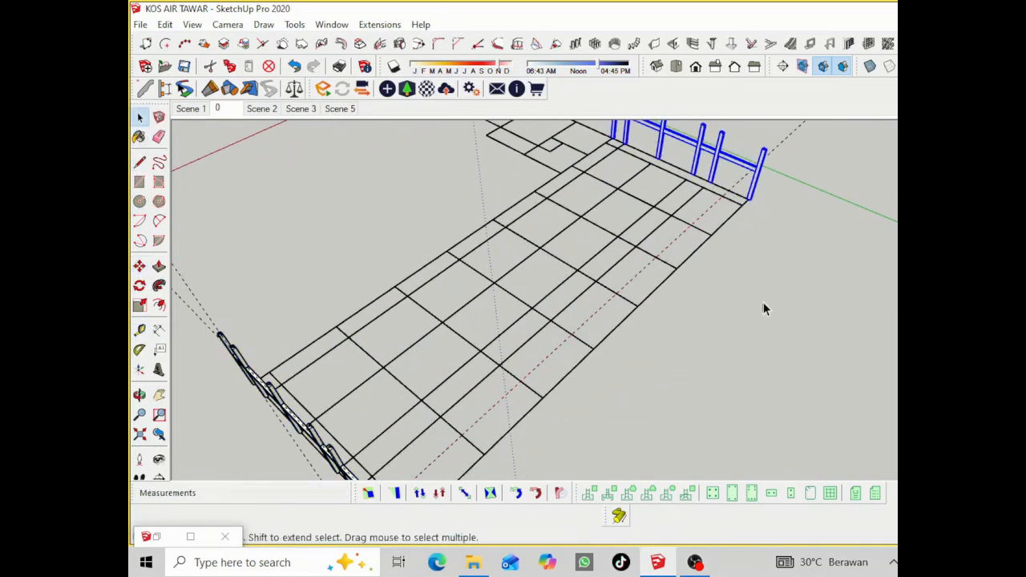
pyautogui.click(831, 302)
pyautogui.scroll(-2, 831, 302)
pyautogui.click(140, 394)
pyautogui.moveTo(481, 325); pyautogui.dragTo(515, 328)
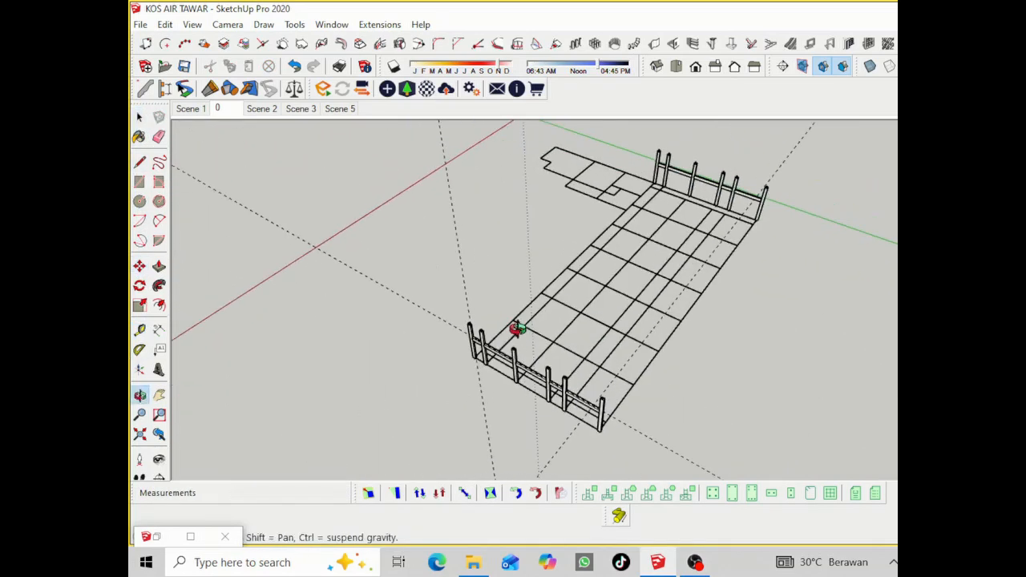
pyautogui.scroll(6, 473, 341)
pyautogui.scroll(1, 427, 309)
pyautogui.rightClick(430, 301)
pyautogui.click(465, 311)
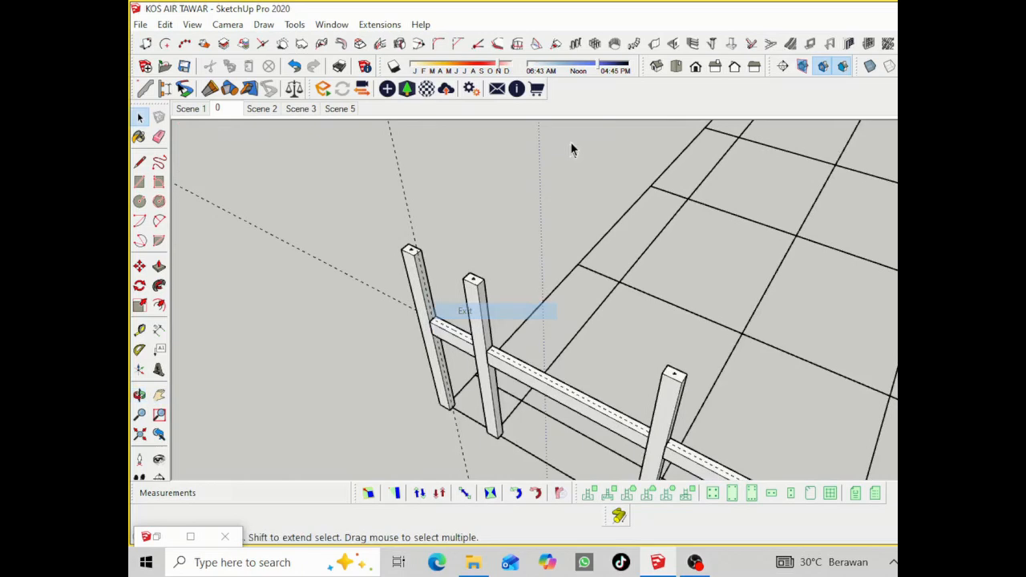
pyautogui.click(652, 47)
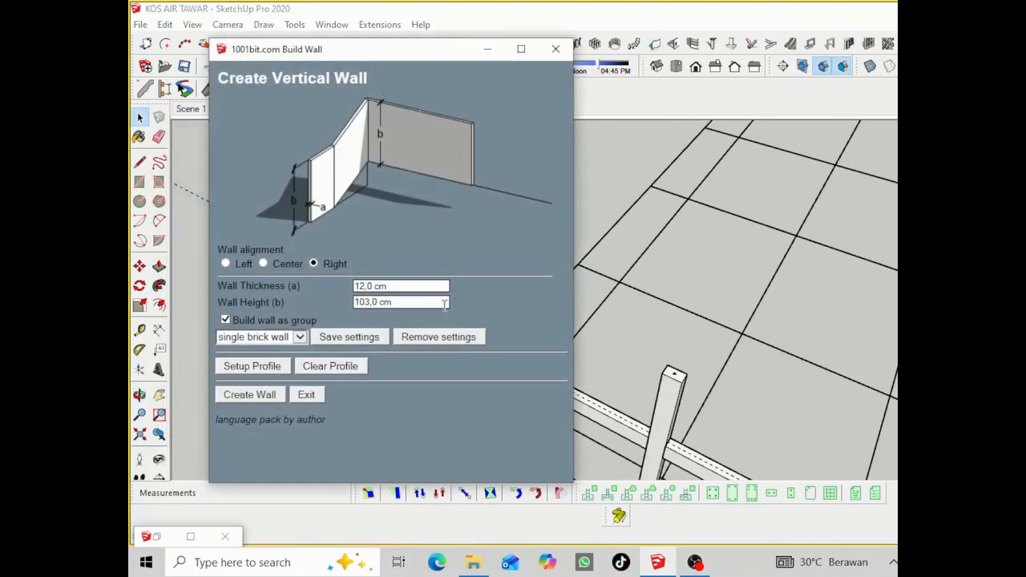
pyautogui.click(259, 396)
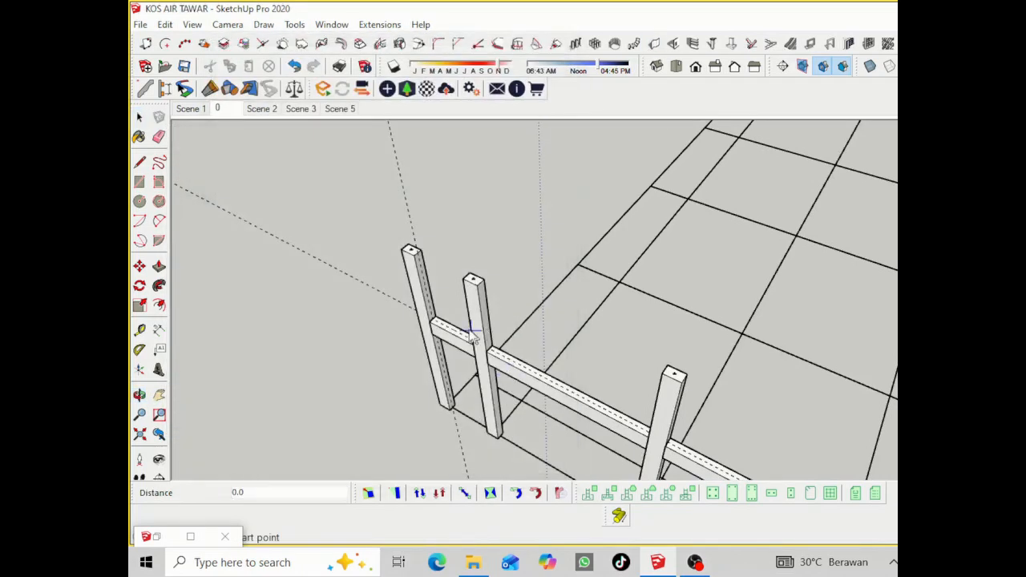
pyautogui.scroll(3, 462, 329)
pyautogui.click(139, 394)
pyautogui.moveTo(490, 353); pyautogui.dragTo(550, 403)
pyautogui.scroll(3, 468, 377)
pyautogui.moveTo(479, 358); pyautogui.dragTo(461, 387)
pyautogui.rightClick(461, 386)
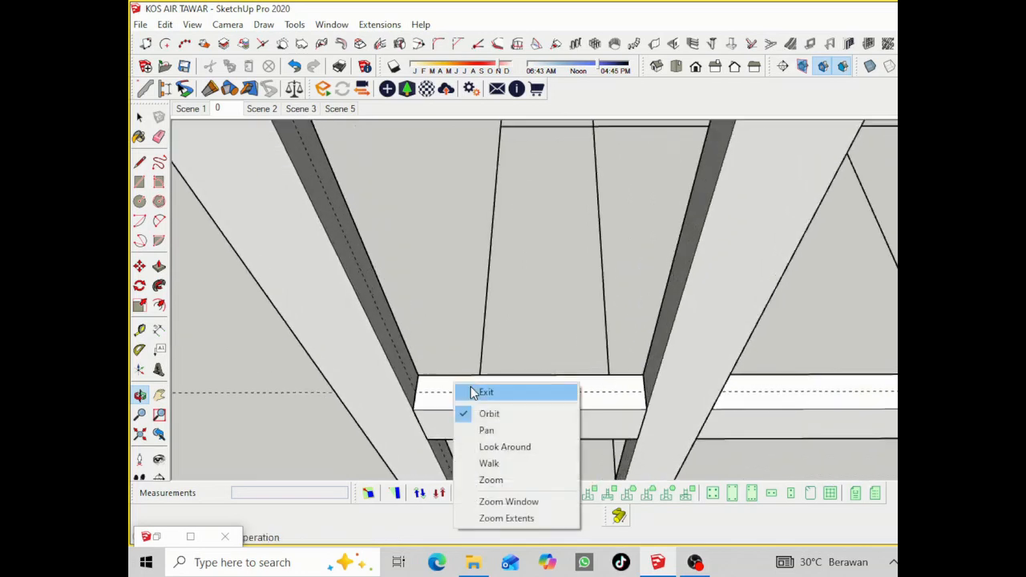
pyautogui.click(479, 392)
pyautogui.click(417, 393)
pyautogui.press('Escape')
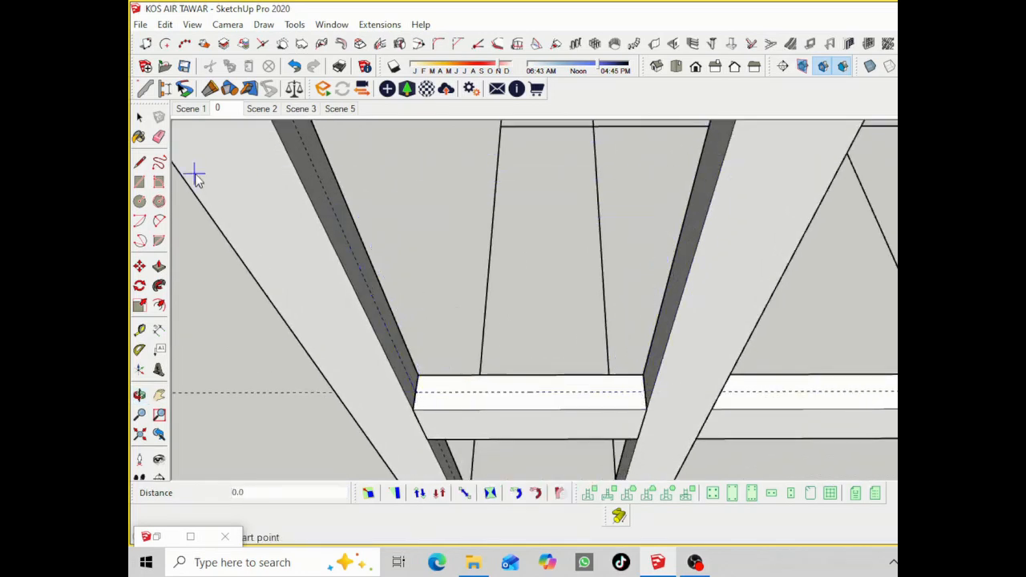
# Build a centre-aligned wall 15 cm thick and 103 cm high on the beam between the first two columns
pyautogui.click(139, 118)
pyautogui.click(652, 45)
pyautogui.click(205, 360)
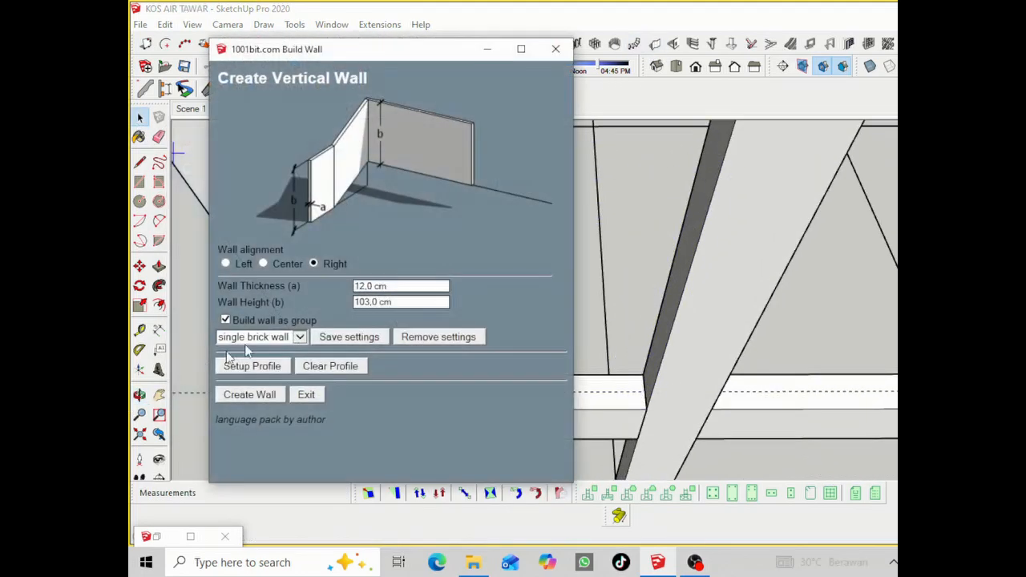
pyautogui.click(311, 263)
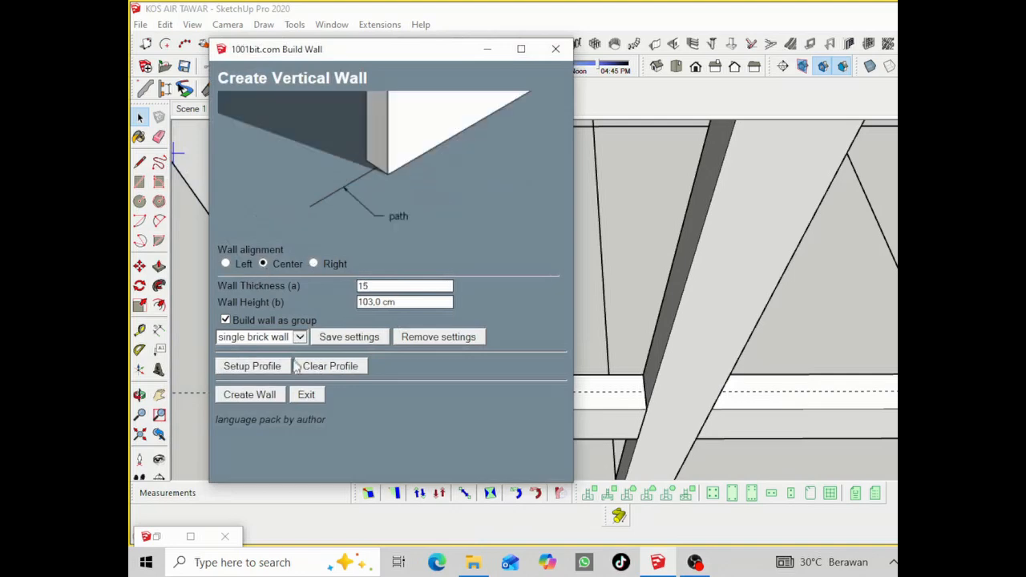
pyautogui.click(281, 395)
pyautogui.click(415, 394)
pyautogui.doubleClick(641, 392)
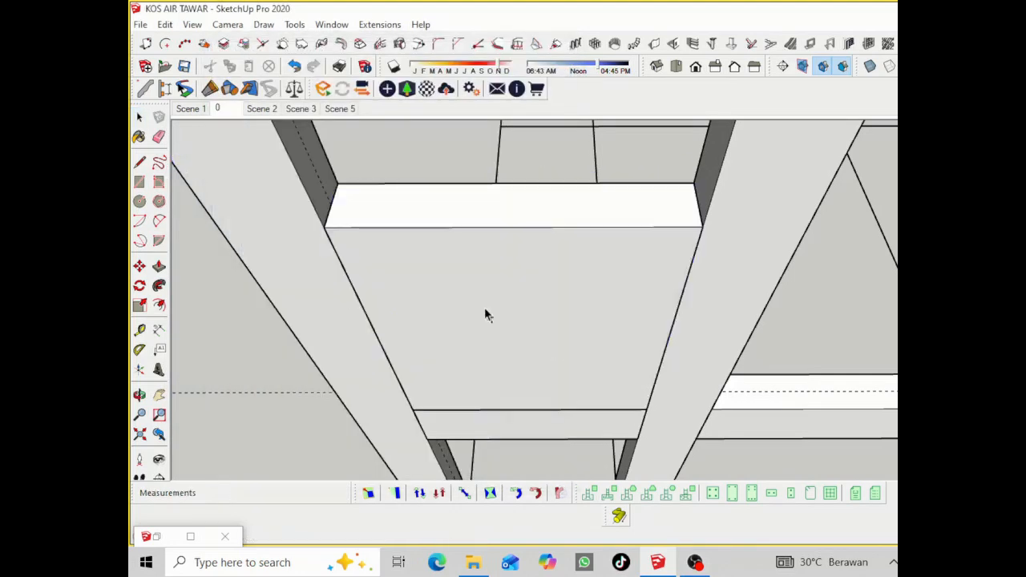
# Build another wall with the same settings on the beam between the second and third columns
pyautogui.scroll(-2, 486, 314)
pyautogui.moveTo(530, 344); pyautogui.dragTo(457, 316, button='middle')
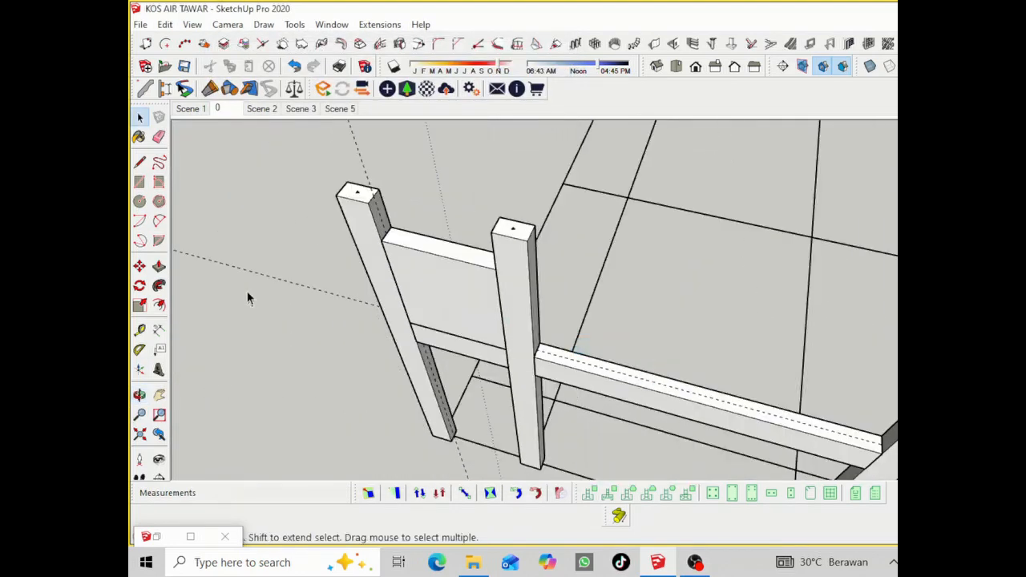
pyautogui.click(654, 43)
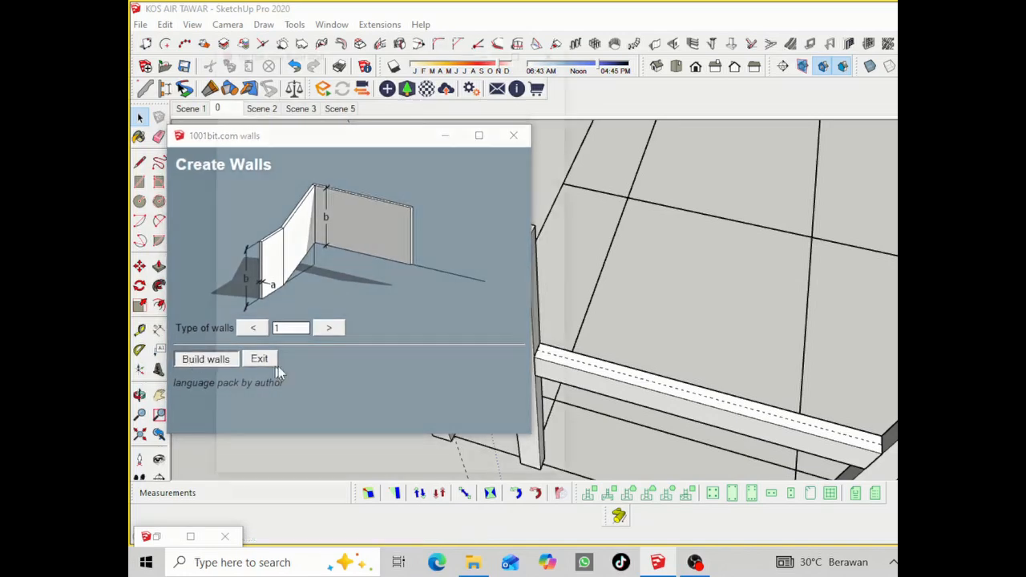
pyautogui.click(204, 358)
pyautogui.click(269, 394)
pyautogui.scroll(3, 545, 357)
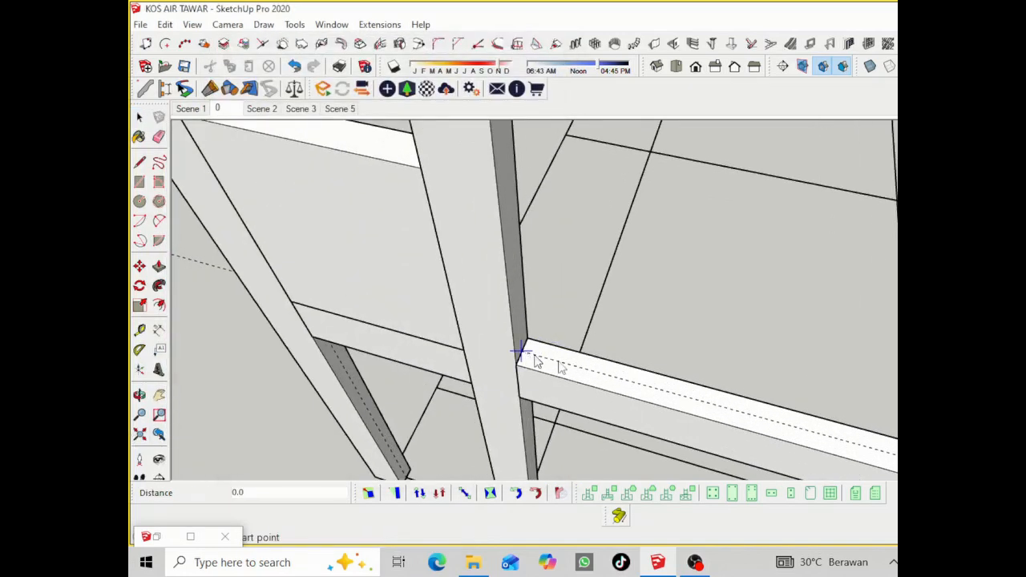
pyautogui.click(521, 350)
pyautogui.scroll(-3, 611, 371)
pyautogui.click(139, 395)
pyautogui.scroll(-2, 481, 292)
pyautogui.moveTo(479, 291); pyautogui.dragTo(696, 316)
pyautogui.scroll(4, 695, 329)
pyautogui.rightClick(777, 345)
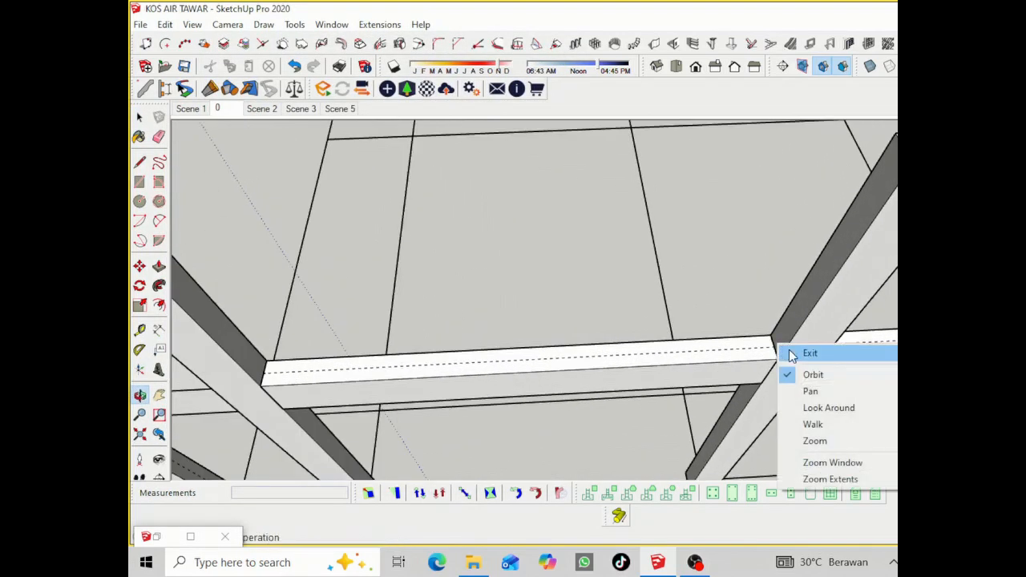
pyautogui.click(791, 353)
pyautogui.doubleClick(775, 347)
# Copy the wall between the second and third columns 300 cm along the beam into the third-to-fourth column bay
pyautogui.scroll(-5, 534, 289)
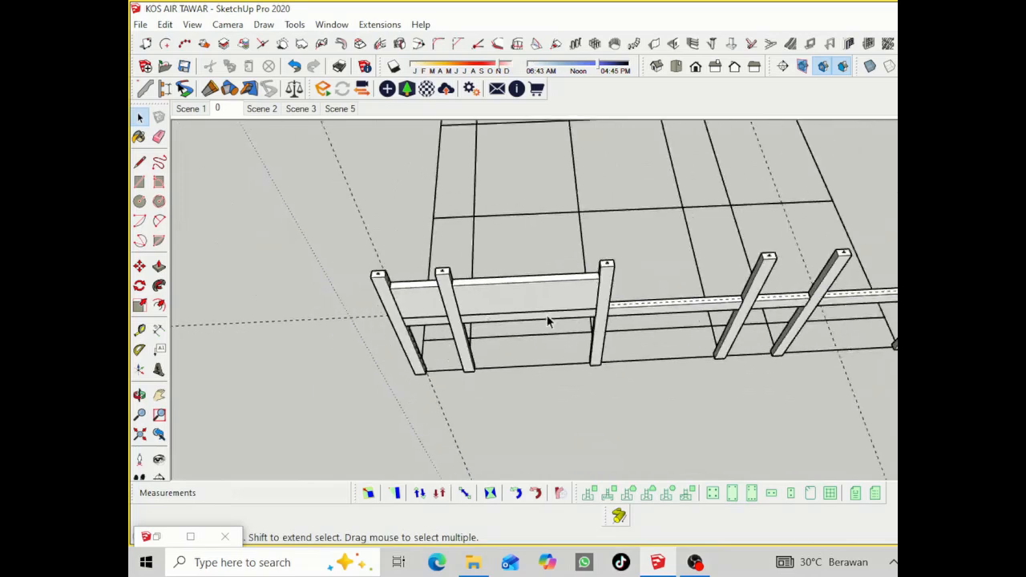
pyautogui.scroll(2, 547, 319)
pyautogui.click(546, 309)
pyautogui.press('m')
pyautogui.click(386, 261)
pyautogui.press('ctrl')
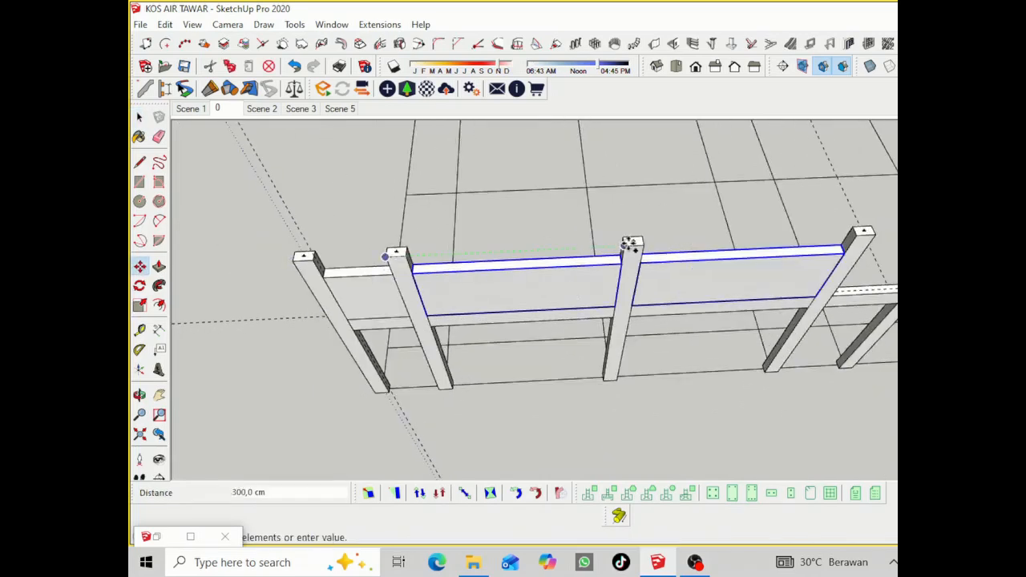
pyautogui.click(630, 243)
# Copy the wall between the third and fourth columns 440 cm along the frame into the bay between the fifth and last columns
pyautogui.scroll(-2, 346, 351)
pyautogui.scroll(1, 673, 296)
pyautogui.click(508, 271)
pyautogui.press('ctrl')
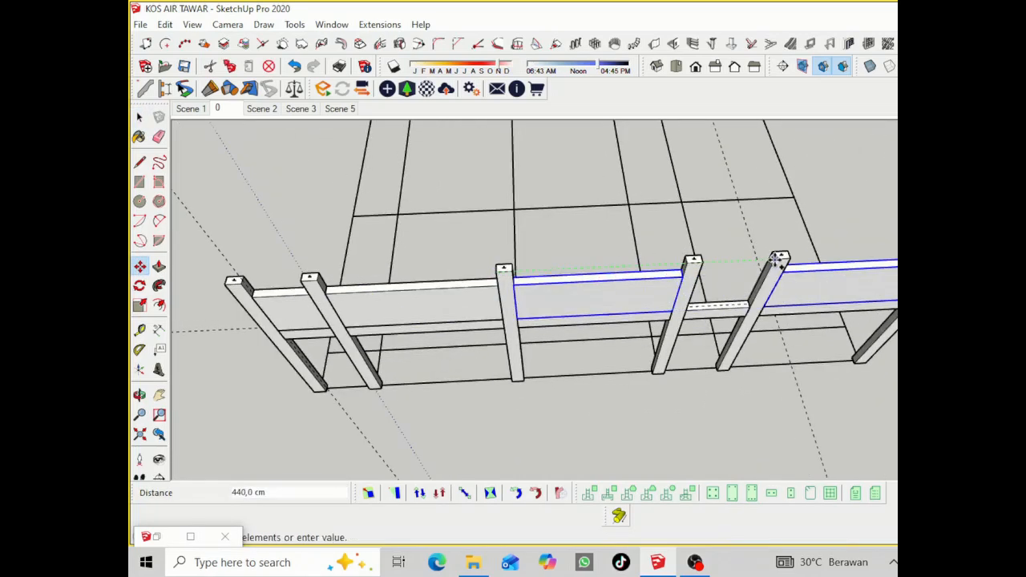
pyautogui.click(777, 262)
pyautogui.click(139, 117)
pyautogui.click(449, 241)
# Build a vertical wall with the current wall settings on the short beam between the fourth and fifth columns
pyautogui.moveTo(621, 314); pyautogui.dragTo(621, 314, button='middle')
pyautogui.moveTo(622, 315); pyautogui.dragTo(578, 316)
pyautogui.scroll(4, 772, 336)
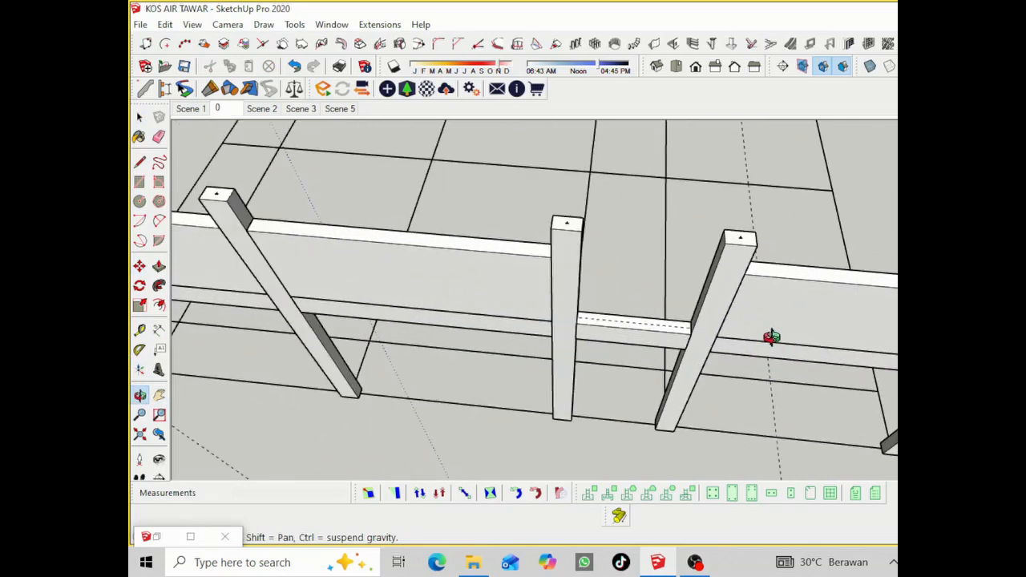
pyautogui.rightClick(588, 308)
pyautogui.click(616, 321)
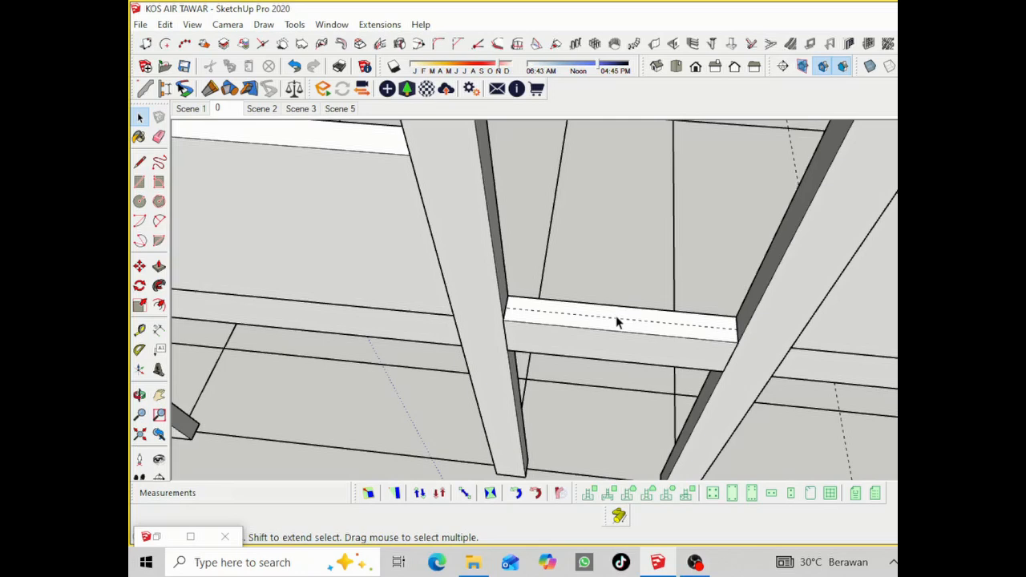
pyautogui.click(649, 44)
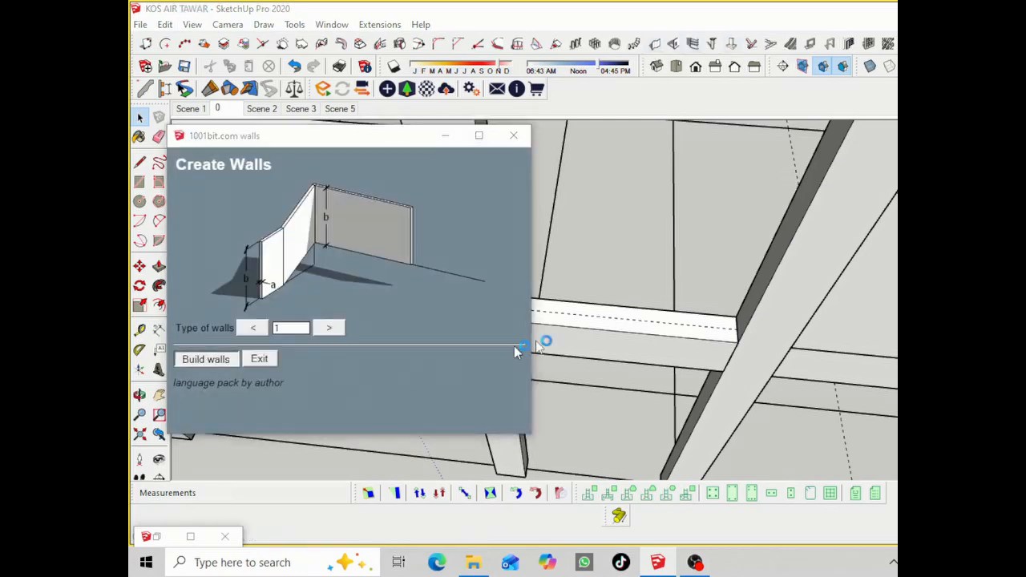
pyautogui.click(206, 359)
pyautogui.click(275, 393)
pyautogui.scroll(1, 513, 309)
pyautogui.click(507, 309)
pyautogui.doubleClick(762, 335)
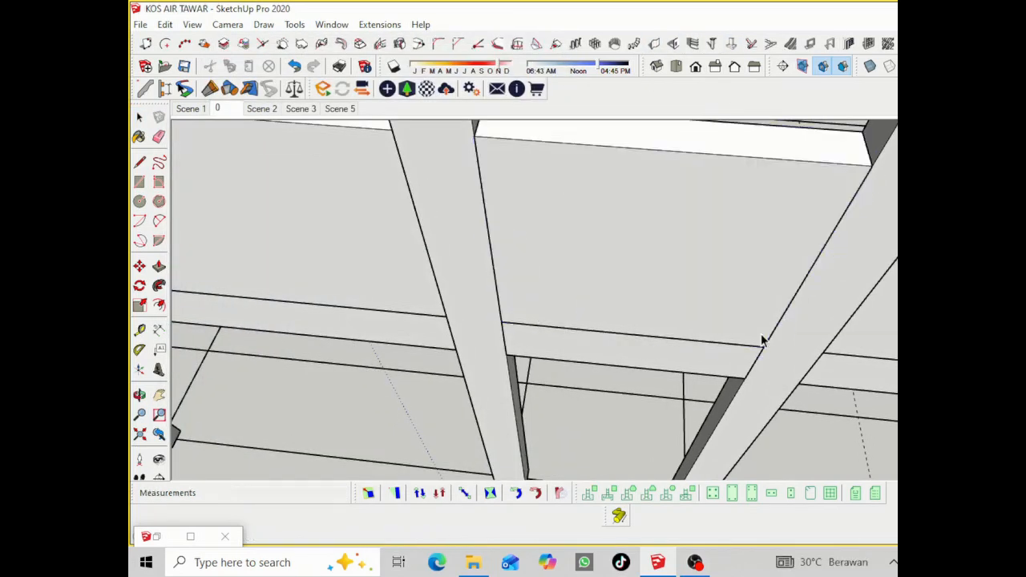
# Copy the four walls between the second and last columns 2985 cm along the lengthwise guide onto the far frame
pyautogui.scroll(-5, 762, 341)
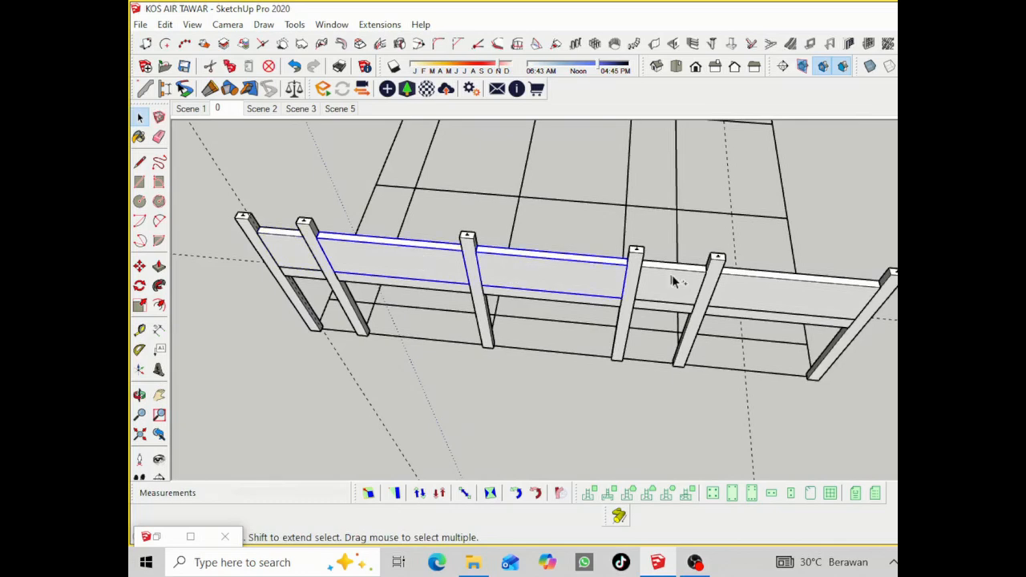
pyautogui.scroll(-4, 481, 372)
pyautogui.moveTo(478, 298); pyautogui.dragTo(533, 302, button='middle')
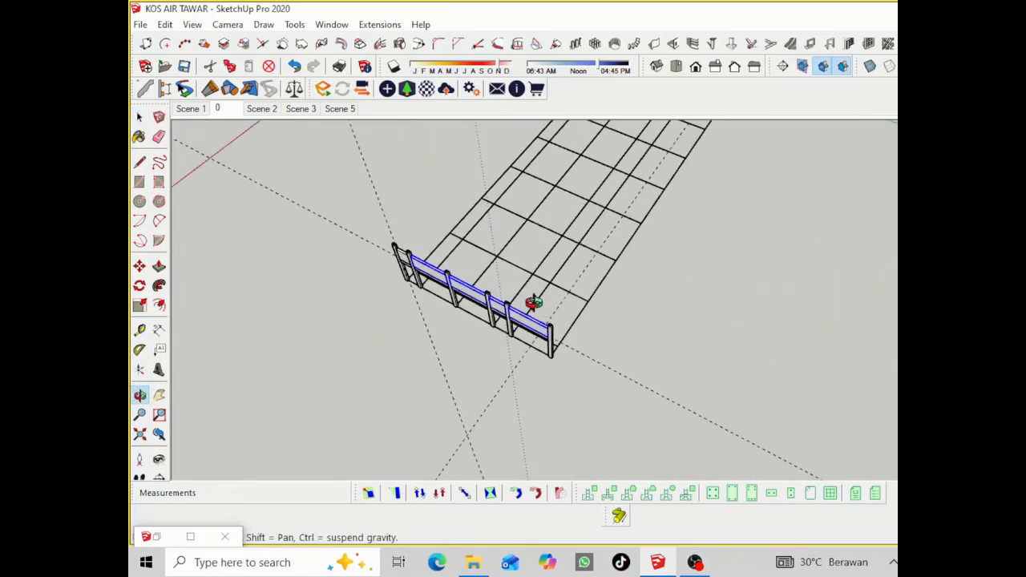
pyautogui.rightClick(571, 306)
pyautogui.click(603, 316)
pyautogui.press('m')
pyautogui.scroll(4, 449, 341)
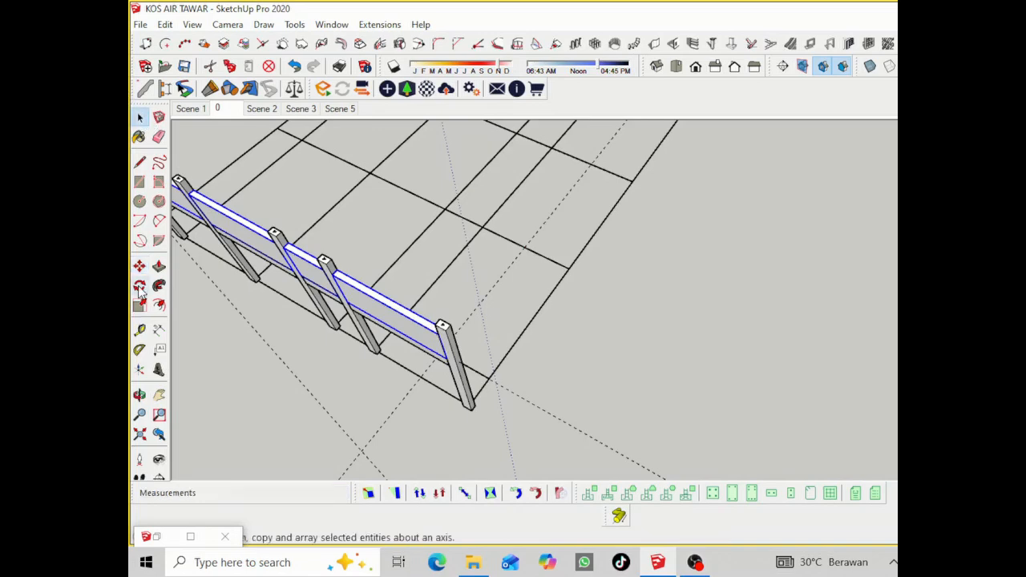
pyautogui.click(453, 359)
pyautogui.scroll(-6, 473, 361)
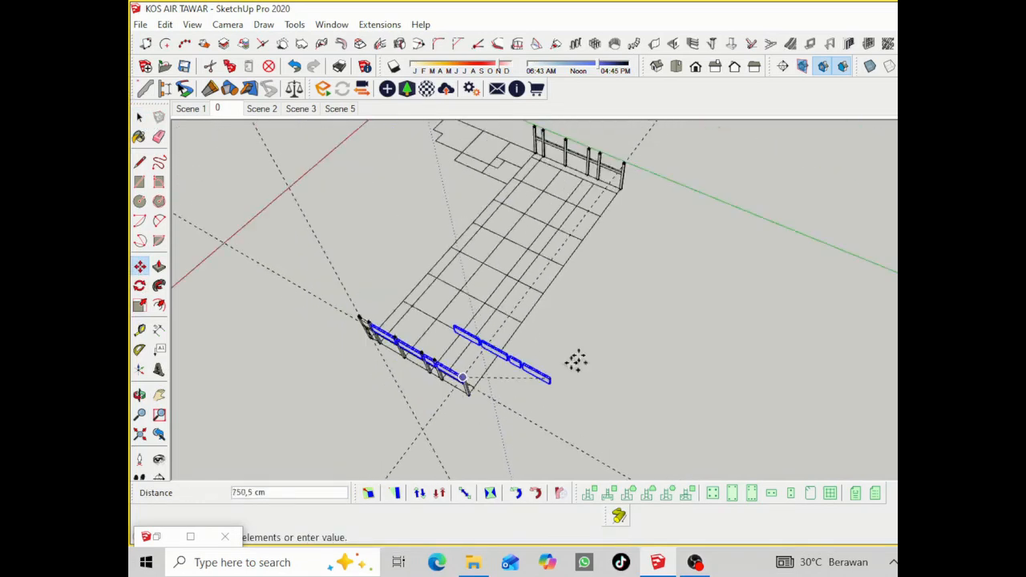
pyautogui.scroll(5, 588, 188)
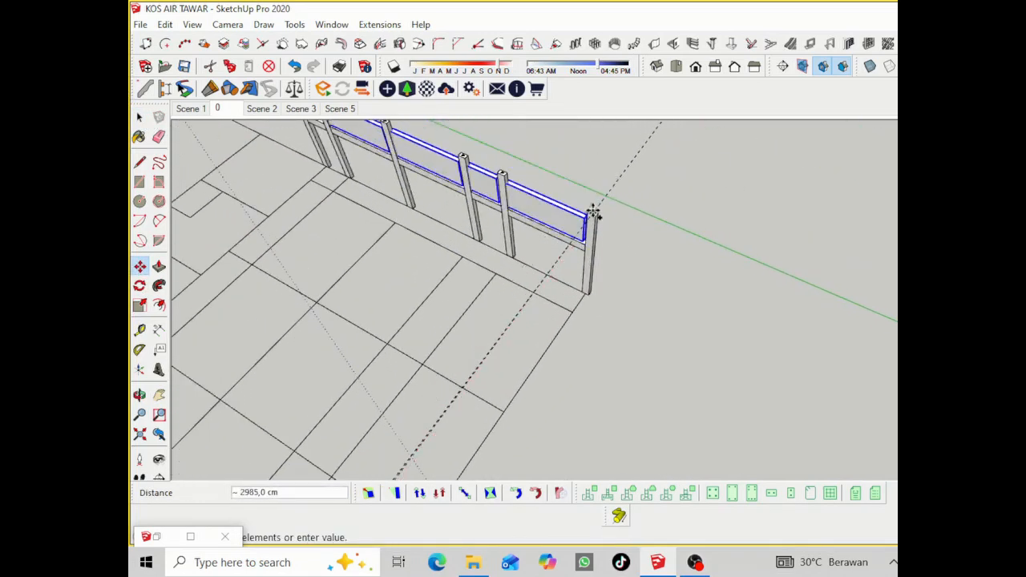
pyautogui.scroll(2, 598, 221)
pyautogui.click(141, 116)
pyautogui.scroll(-5, 690, 298)
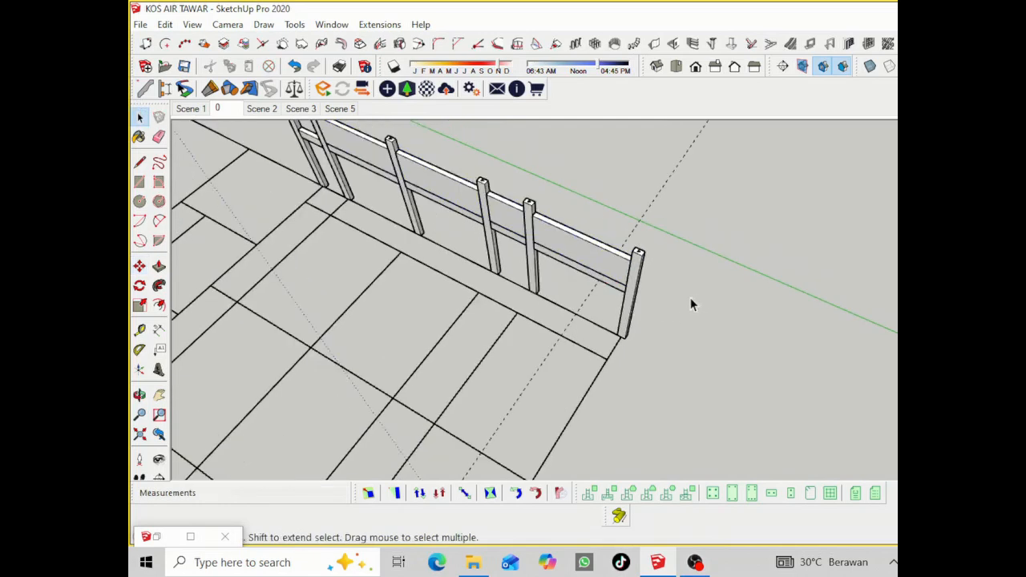
# Select the far frame's columns and remove them from the current view
pyautogui.click(691, 565)
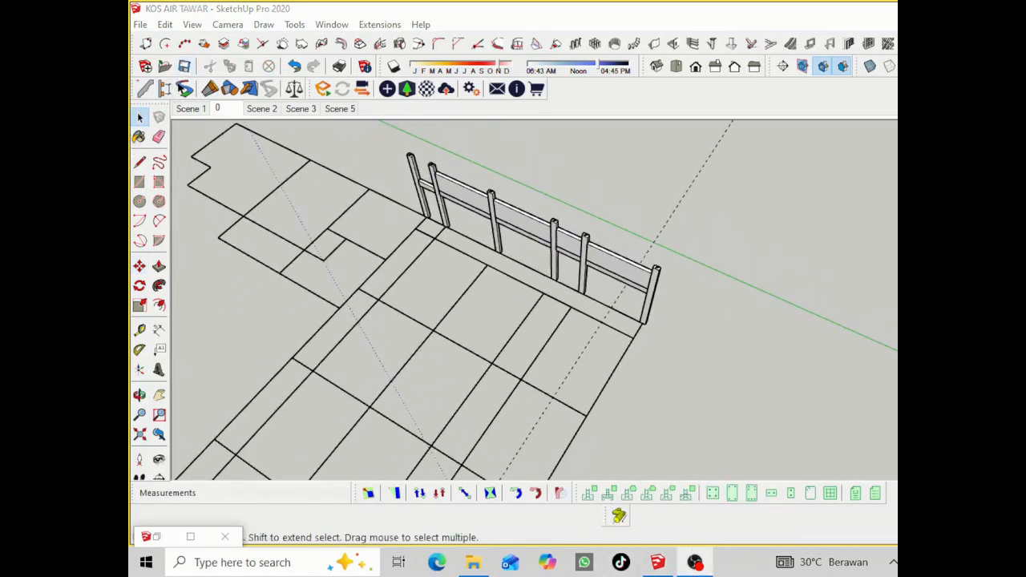
pyautogui.click(457, 379)
pyautogui.scroll(2, 393, 245)
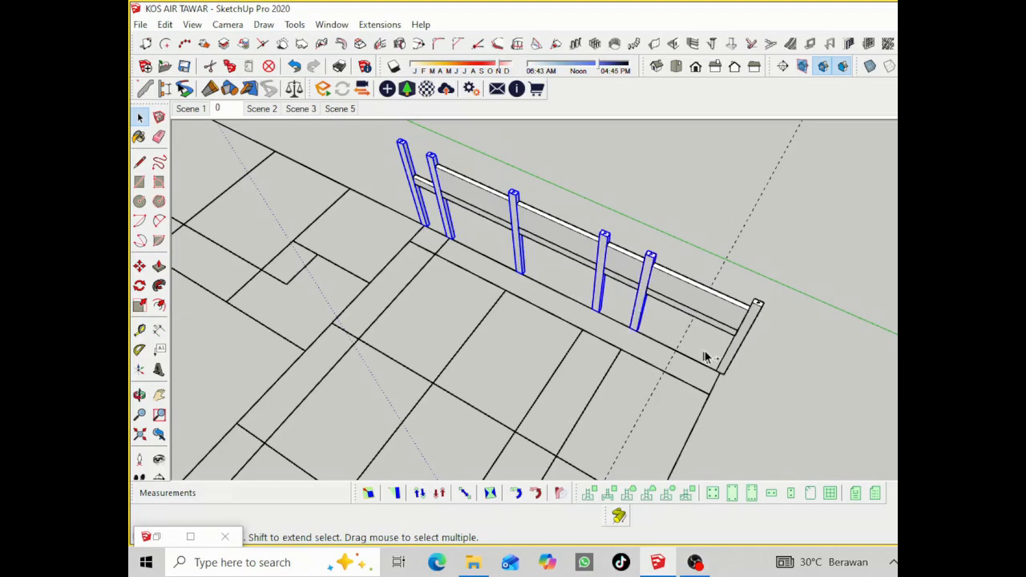
pyautogui.press('Delete')
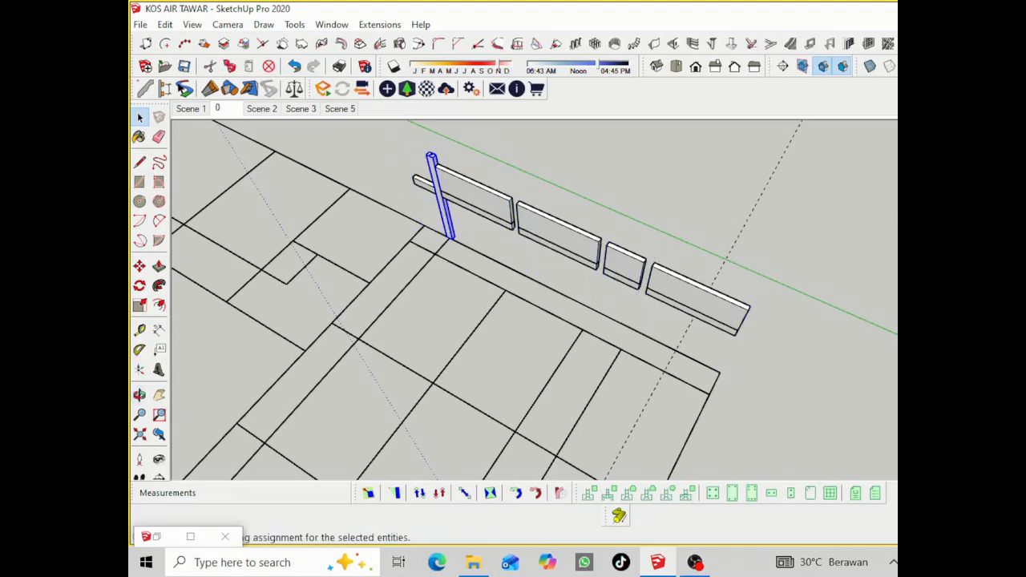
pyautogui.press('Delete')
pyautogui.scroll(-5, 857, 168)
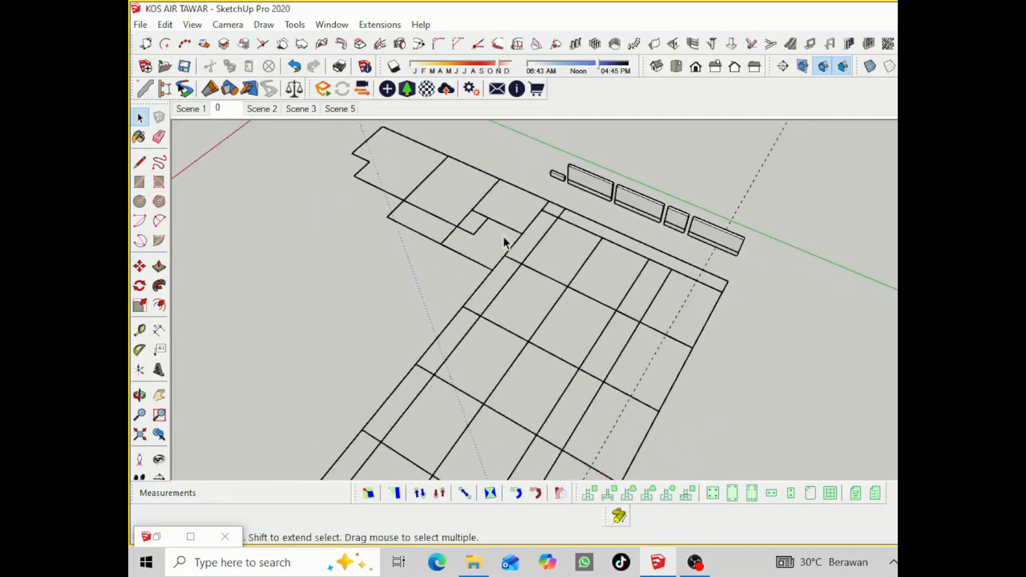
# Select the far frame's remaining walls and beams together and remove them from the current view
pyautogui.click(138, 396)
pyautogui.scroll(-1, 377, 341)
pyautogui.moveTo(406, 332); pyautogui.dragTo(640, 225)
pyautogui.rightClick(639, 226)
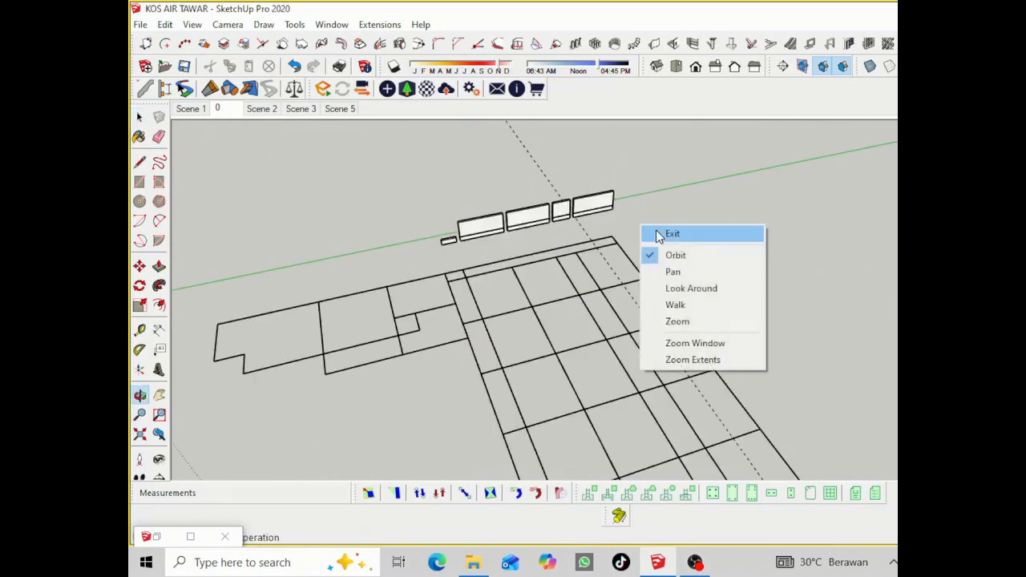
pyautogui.click(660, 234)
pyautogui.moveTo(388, 261); pyautogui.dragTo(693, 172)
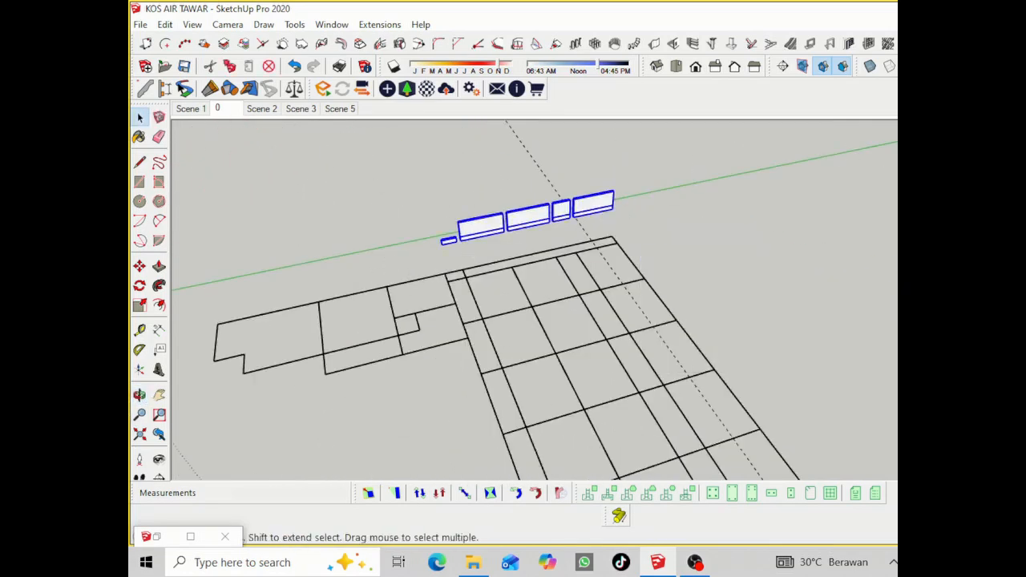
pyautogui.press('Delete')
# Remove the near frame's columns from the current view, followed by its walls and beams
pyautogui.scroll(-5, 744, 422)
pyautogui.scroll(5, 610, 395)
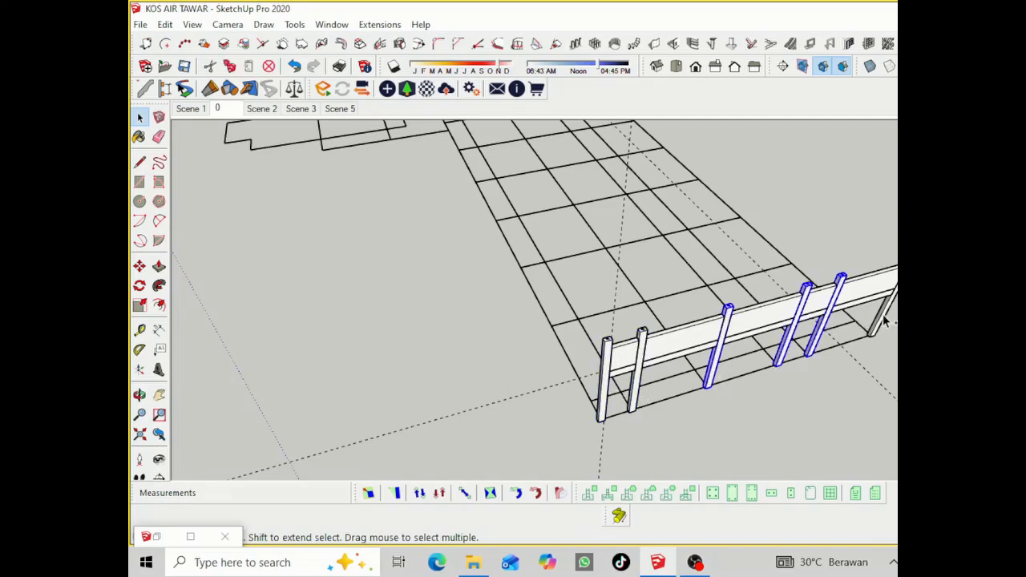
pyautogui.press('Delete')
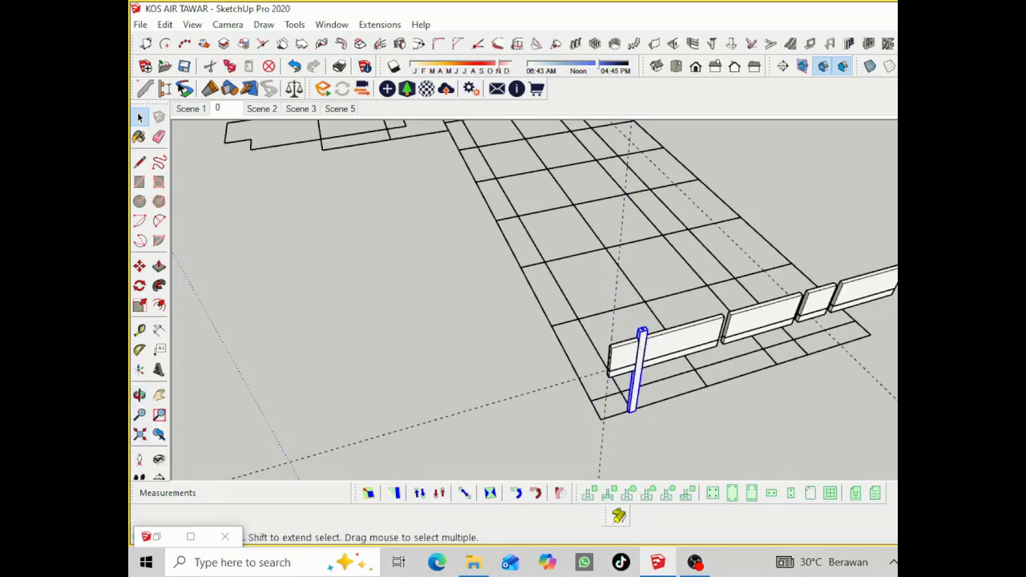
pyautogui.press('Delete')
pyautogui.moveTo(494, 437); pyautogui.dragTo(896, 241)
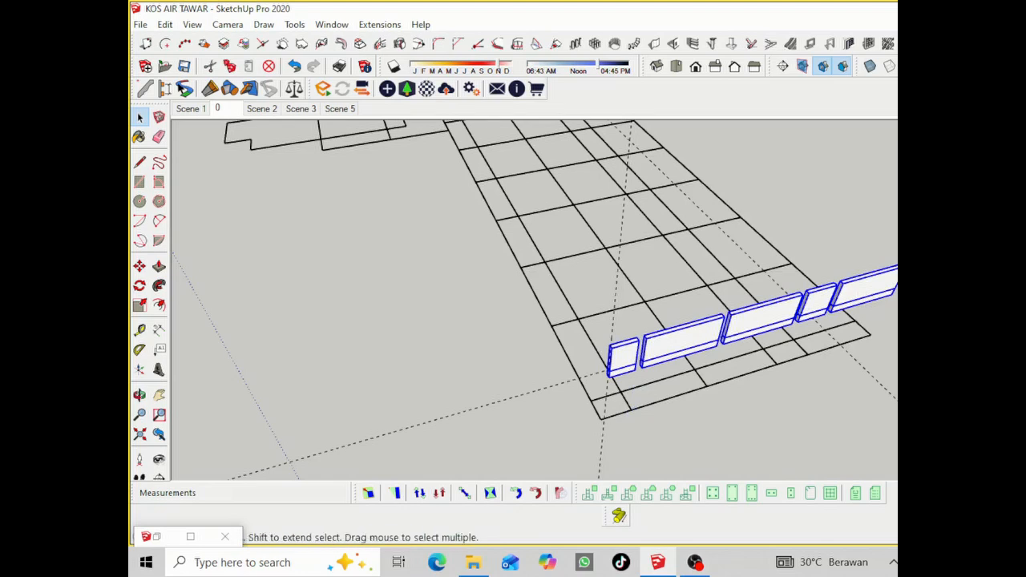
pyautogui.press('Delete')
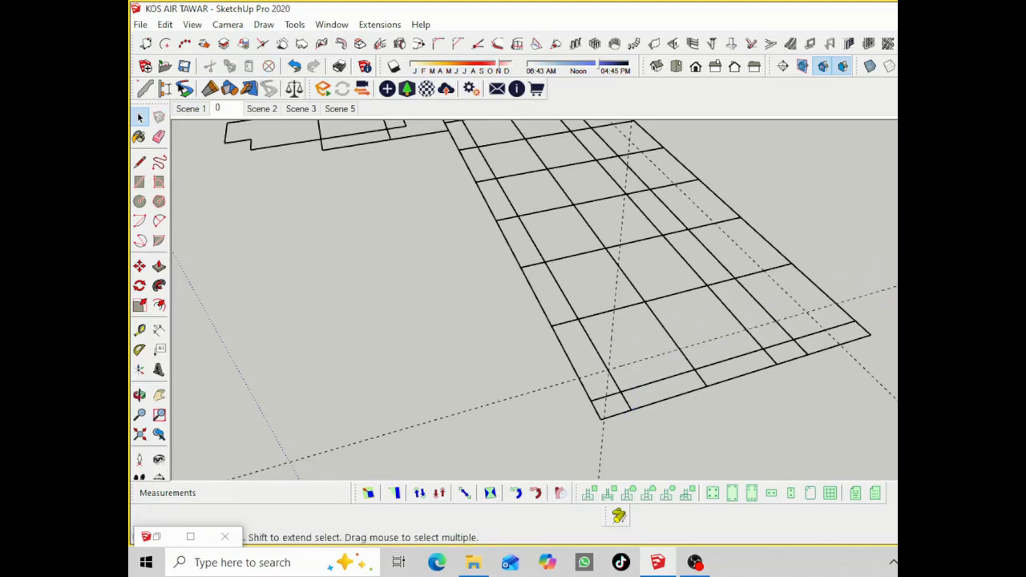
# Undo the removal of the near frame's second column
pyautogui.hotkey('ctrl', 'z')
pyautogui.hotkey('ctrl', 'z')
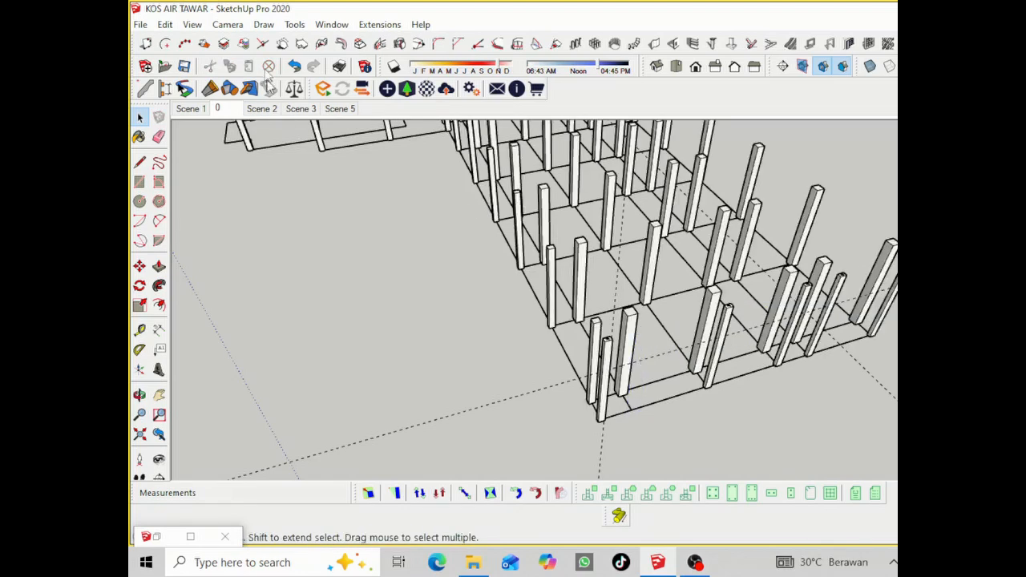
pyautogui.click(295, 66)
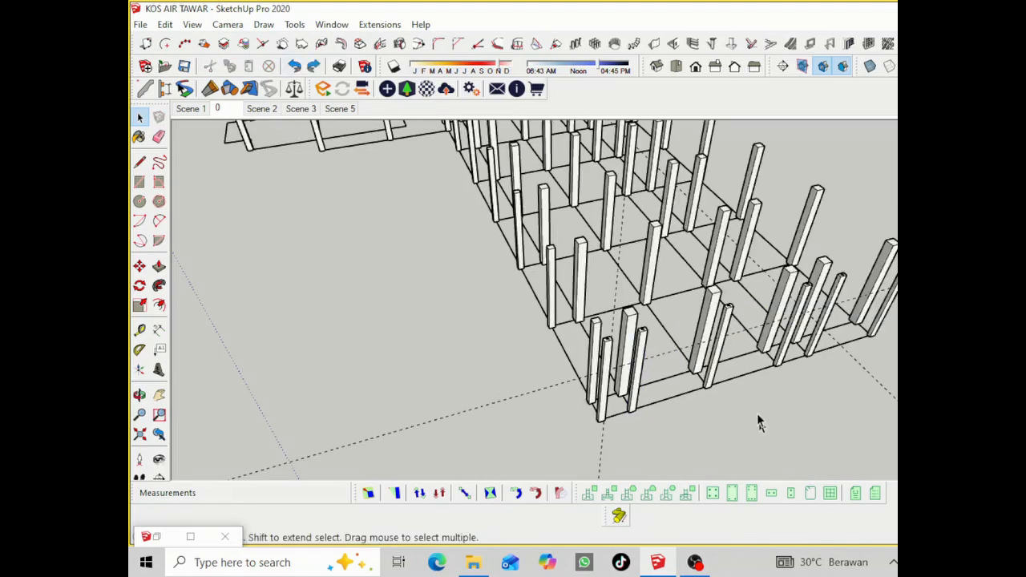
# Switch to Scene 1 and measure the height of the building's front corner column with the Tape Measure
pyautogui.click(218, 110)
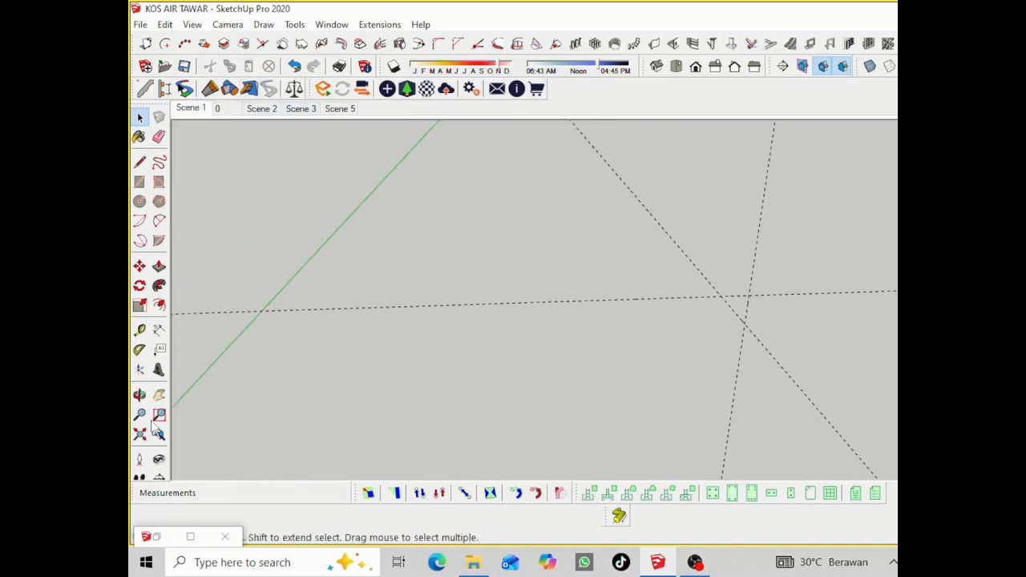
pyautogui.moveTo(570, 226); pyautogui.dragTo(720, 336, button='middle')
pyautogui.moveTo(720, 335); pyautogui.dragTo(550, 408)
pyautogui.scroll(8, 523, 417)
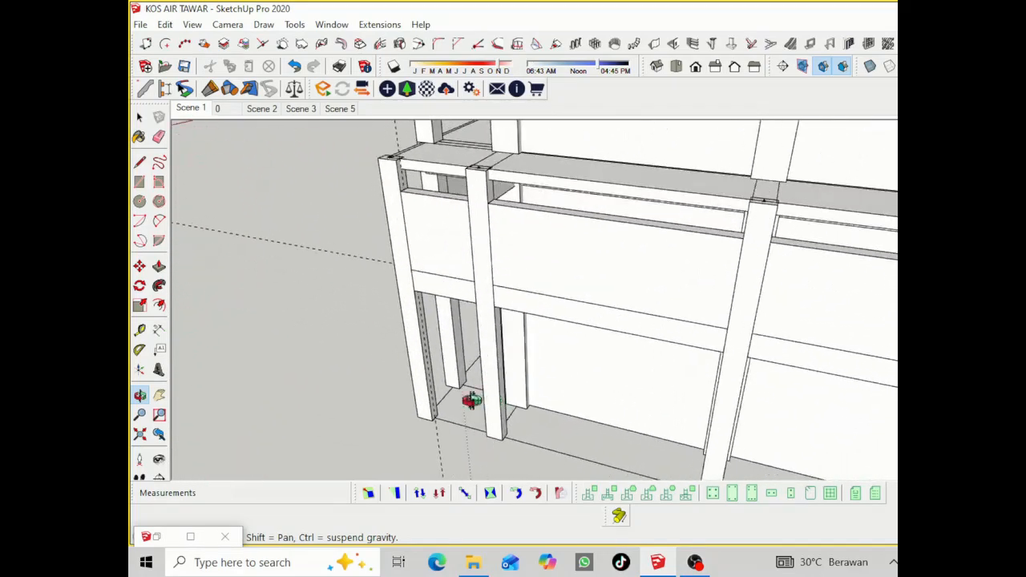
pyautogui.rightClick(470, 350)
pyautogui.click(485, 358)
pyautogui.click(440, 175)
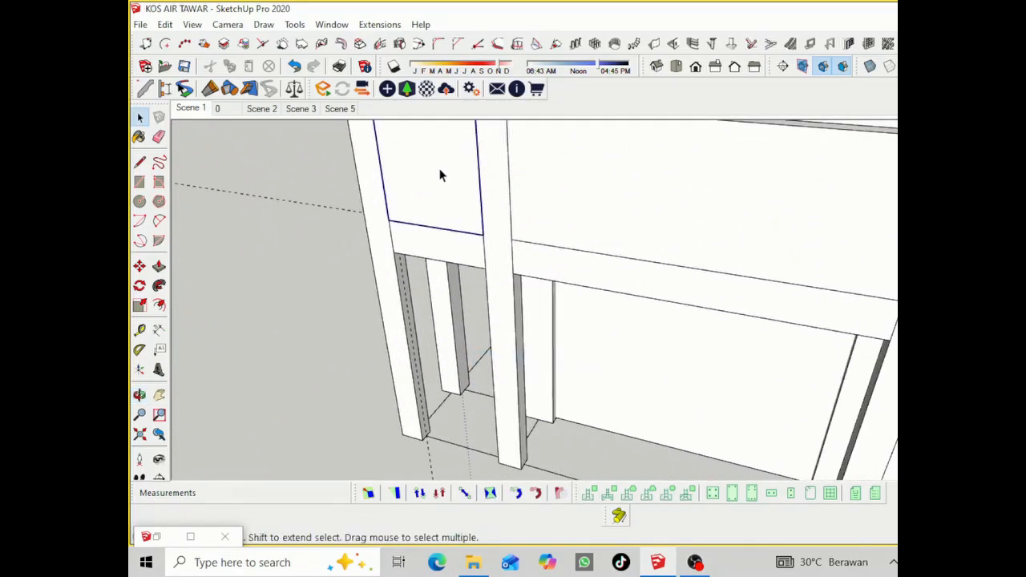
pyautogui.click(139, 329)
pyautogui.scroll(1, 409, 449)
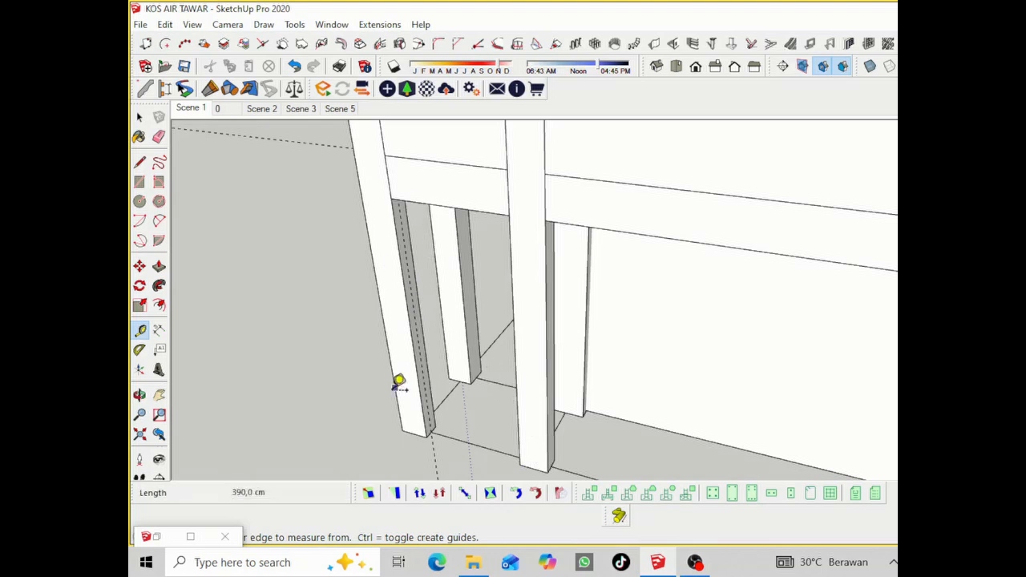
pyautogui.click(419, 424)
pyautogui.click(140, 117)
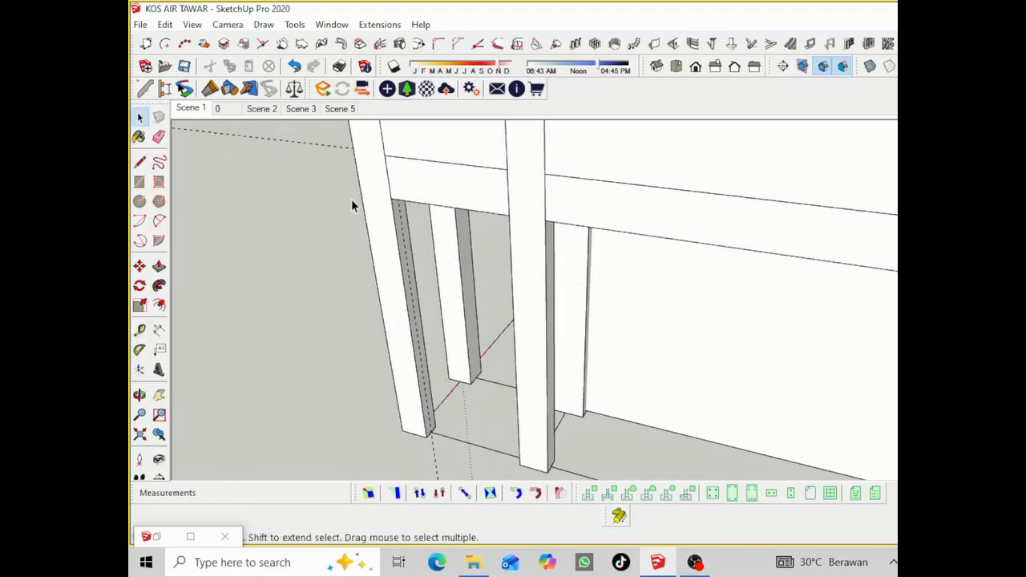
# In scene 0, build a centre-aligned vertical wall 15 cm thick and 220 cm high along one end edge of the floor grid
pyautogui.click(232, 111)
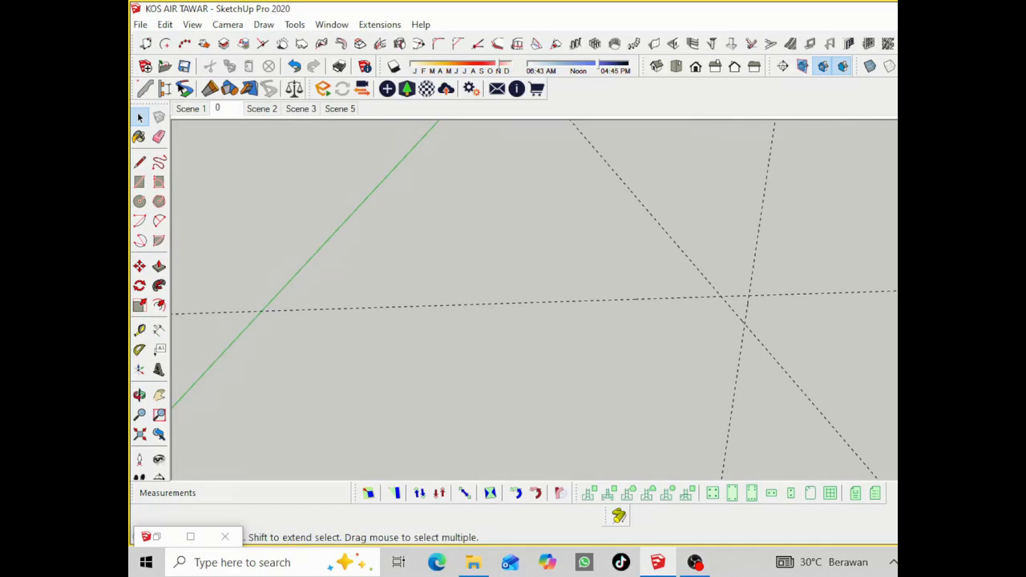
pyautogui.click(139, 395)
pyautogui.moveTo(633, 273); pyautogui.dragTo(408, 410)
pyautogui.scroll(4, 458, 378)
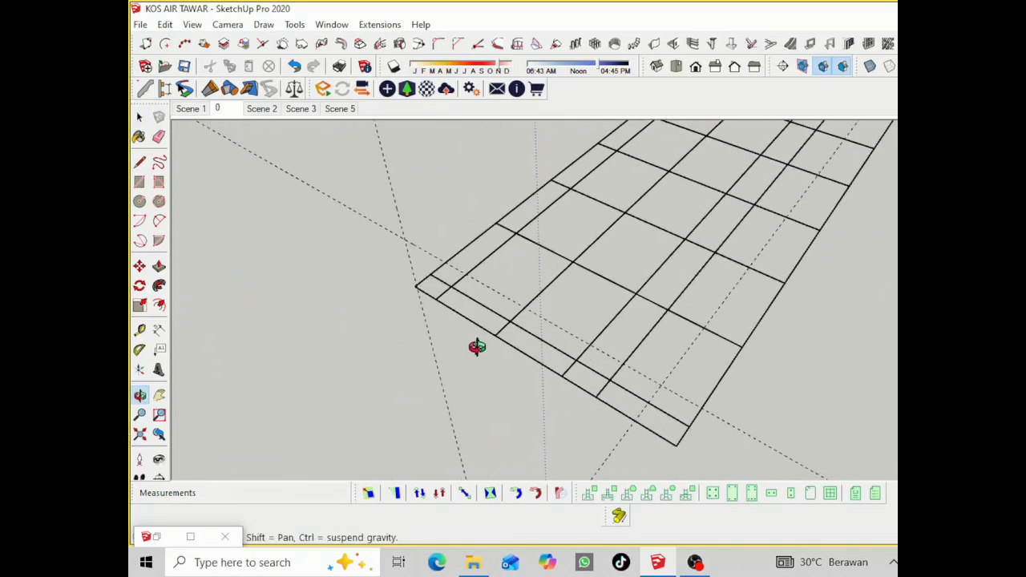
pyautogui.scroll(1, 475, 344)
pyautogui.rightClick(470, 290)
pyautogui.click(502, 297)
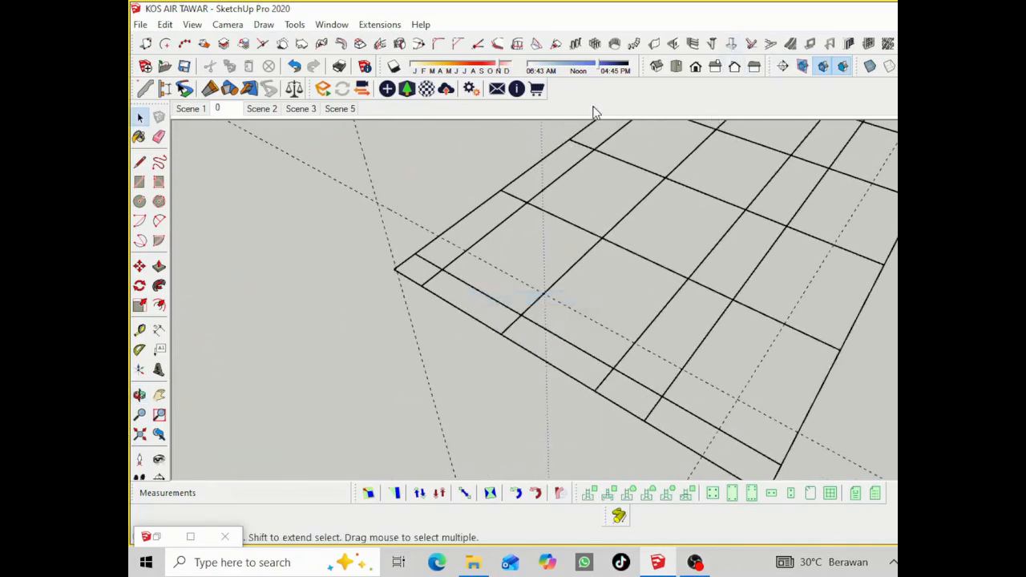
pyautogui.click(654, 43)
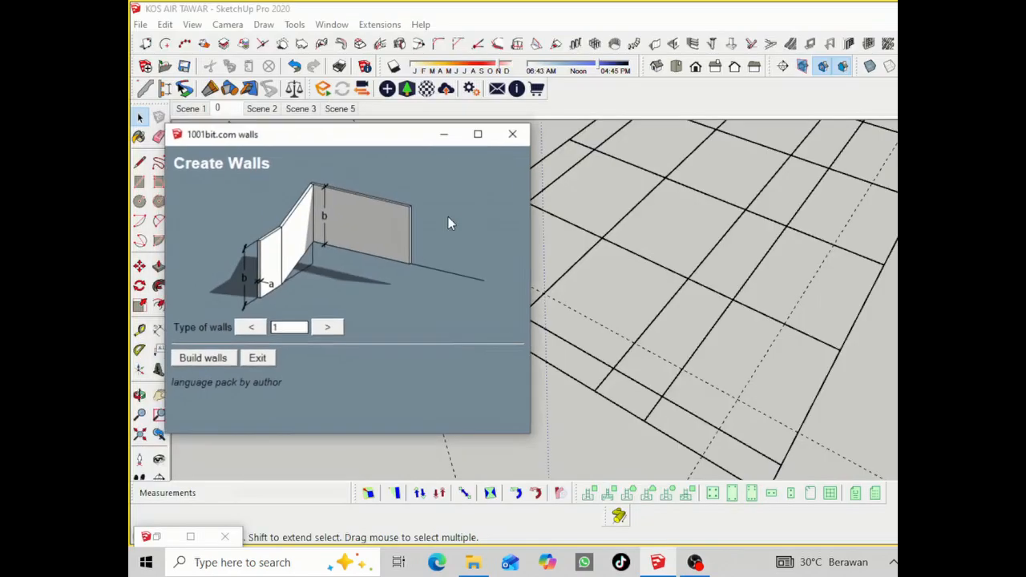
pyautogui.click(188, 360)
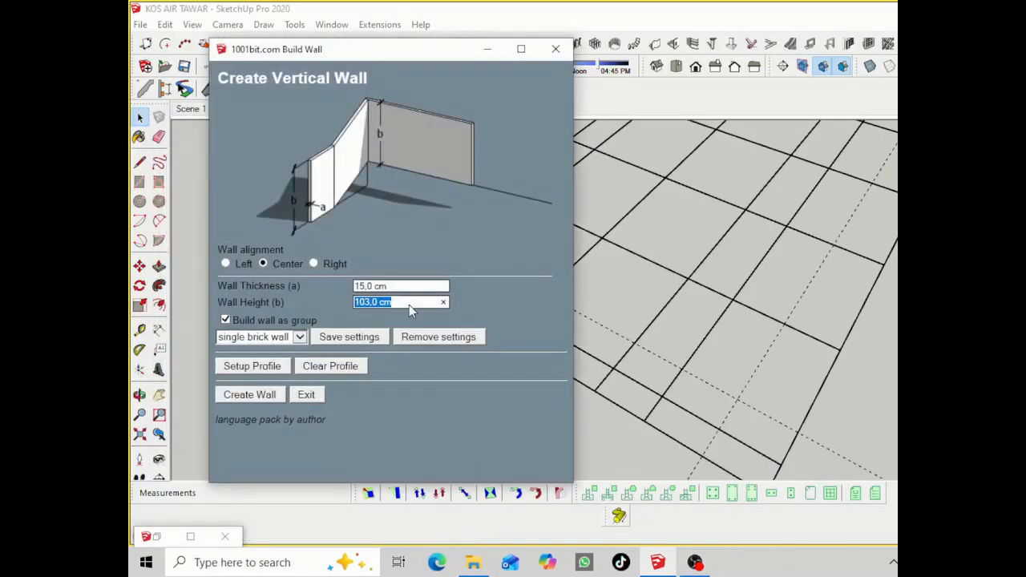
pyautogui.click(239, 391)
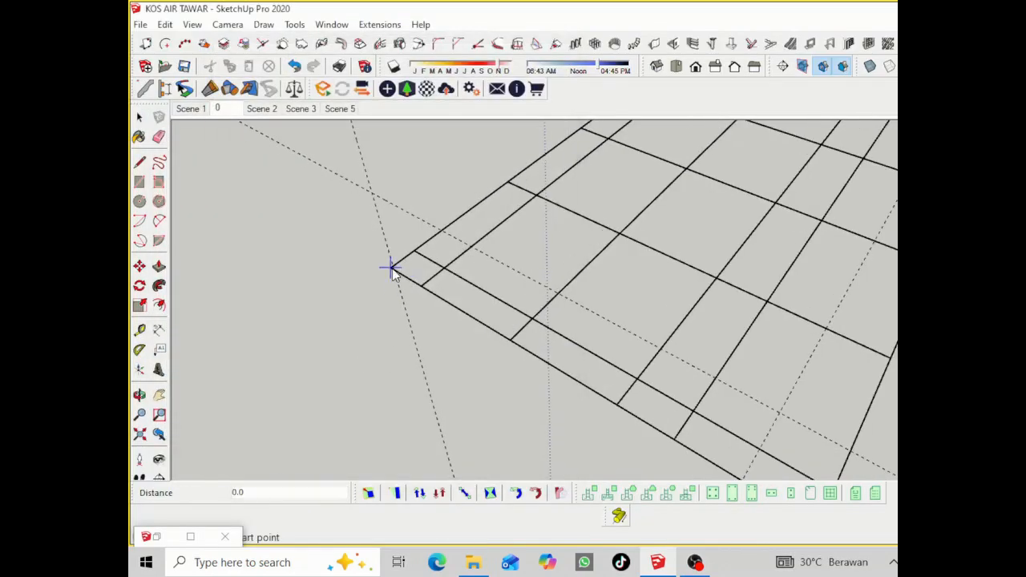
pyautogui.click(392, 268)
pyautogui.doubleClick(624, 406)
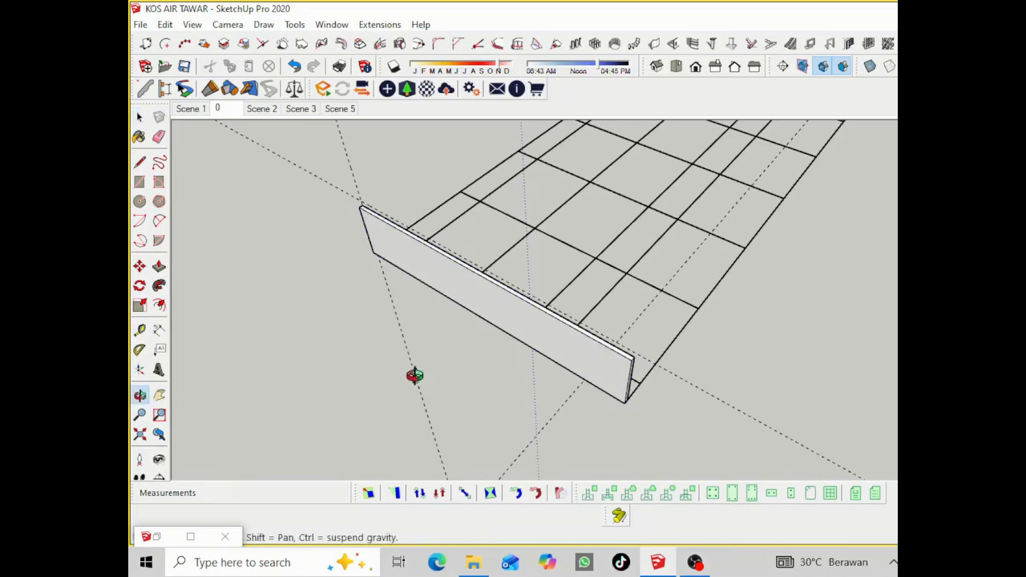
# Build another 15 cm thick, 220 cm high vertical wall, about 1155 cm long, along the opposite end edge of the floor grid
pyautogui.moveTo(414, 377); pyautogui.dragTo(295, 413, button='middle')
pyautogui.scroll(5, 441, 316)
pyautogui.rightClick(424, 327)
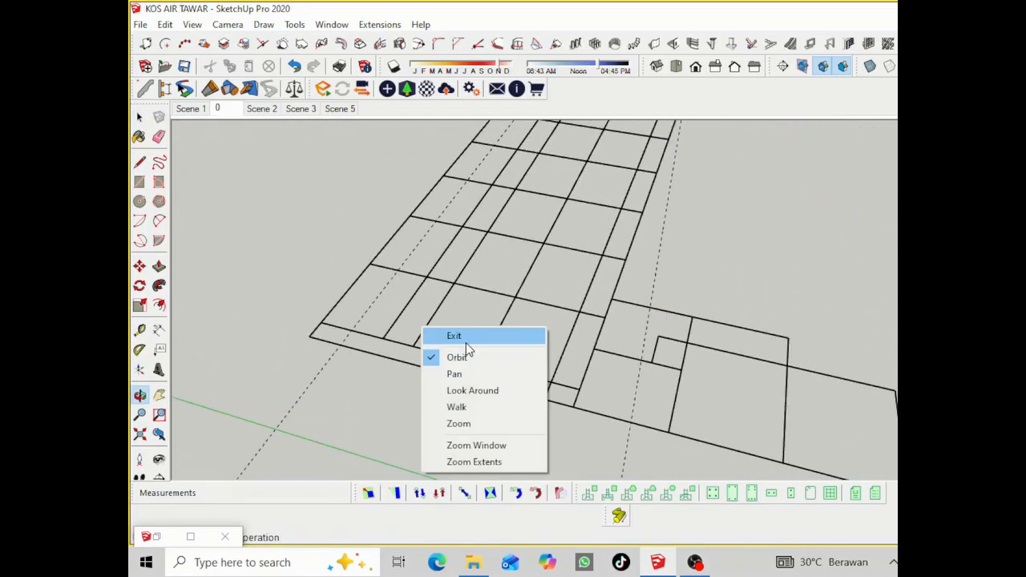
pyautogui.click(466, 340)
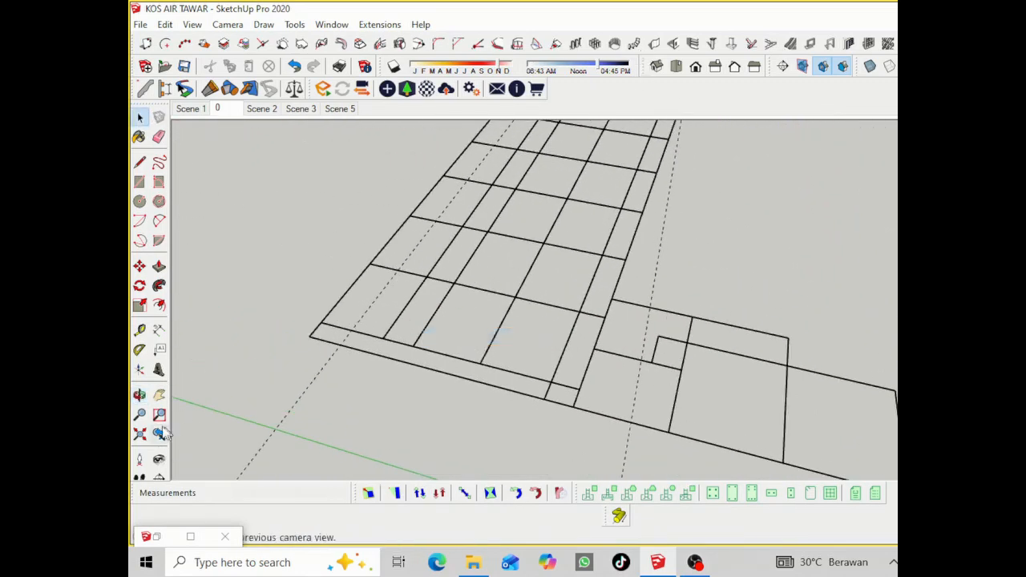
pyautogui.click(158, 538)
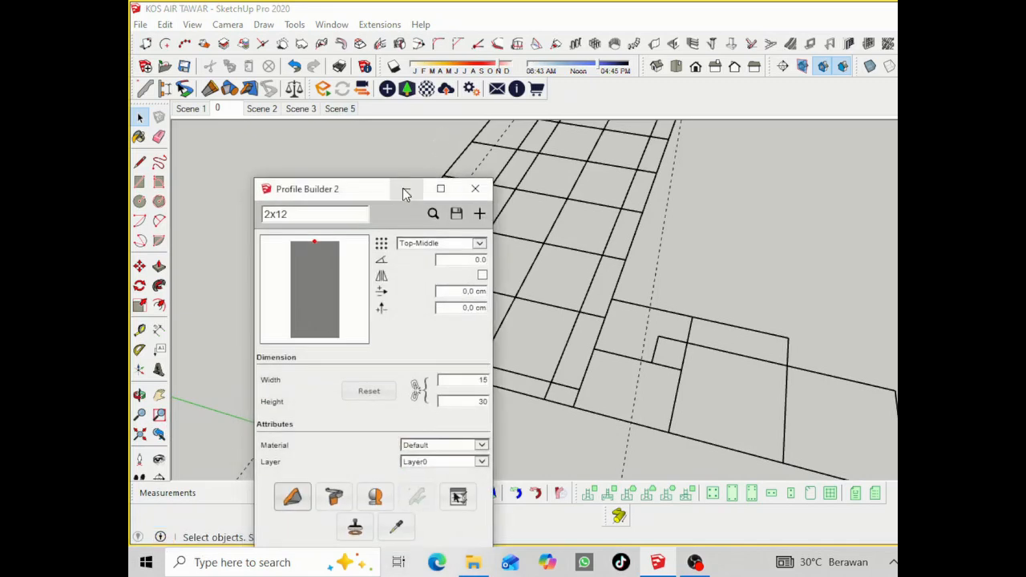
pyautogui.click(404, 189)
pyautogui.click(654, 45)
pyautogui.click(479, 136)
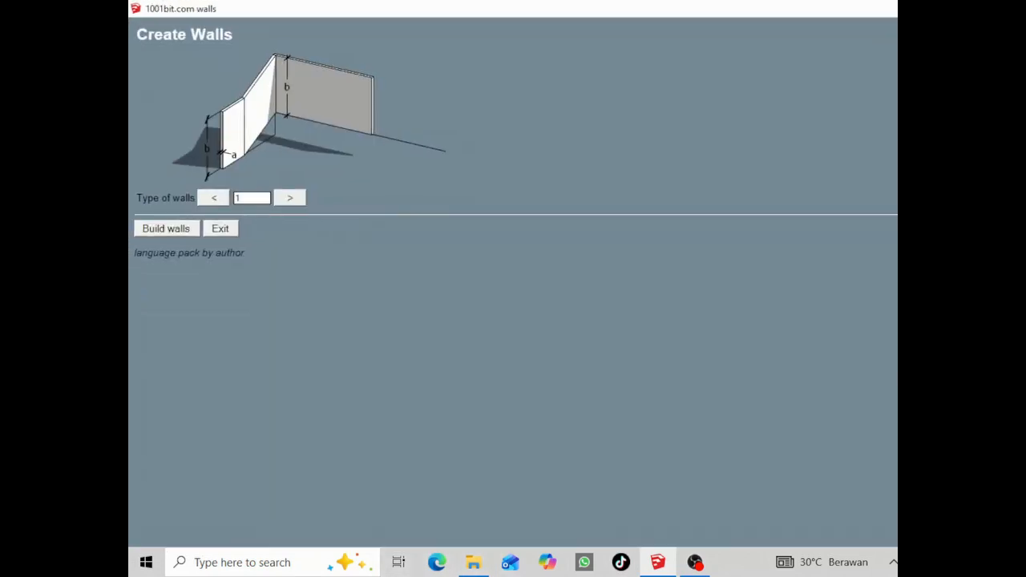
pyautogui.click(896, 8)
pyautogui.click(195, 362)
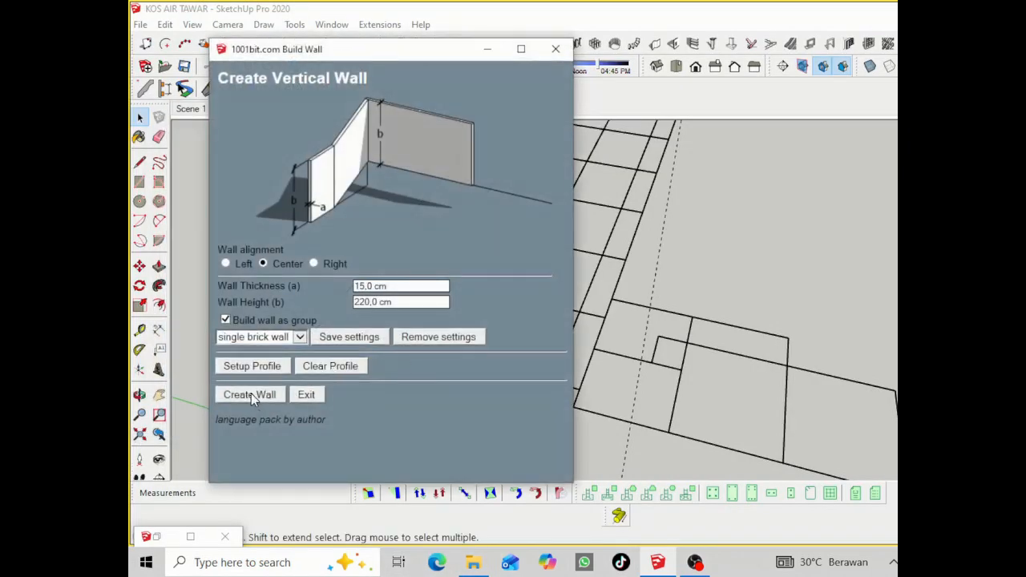
pyautogui.click(251, 394)
pyautogui.click(296, 337)
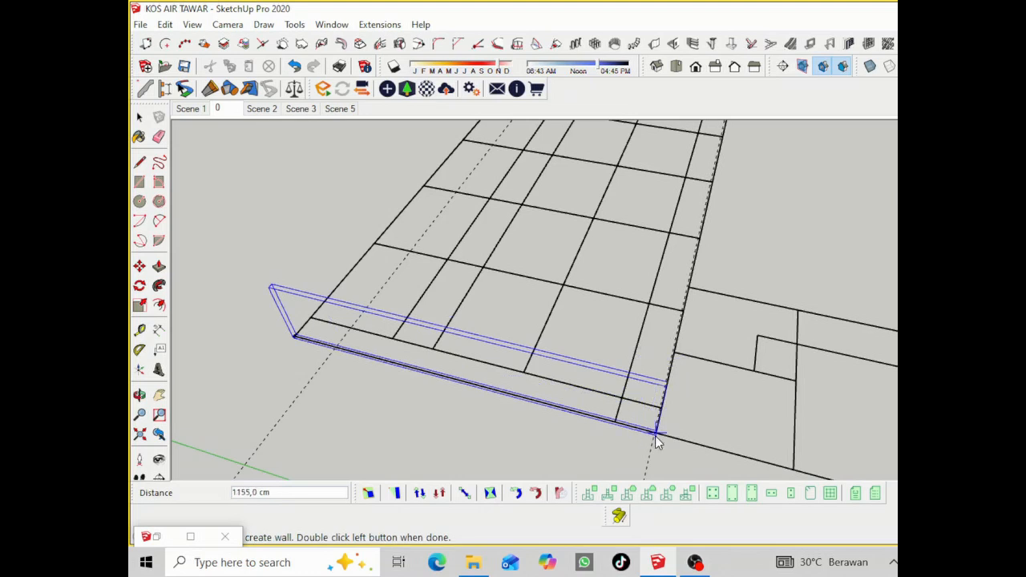
pyautogui.doubleClick(656, 433)
# Select the two end walls together and remove them from the current view
pyautogui.moveTo(384, 345); pyautogui.dragTo(670, 148, button='middle')
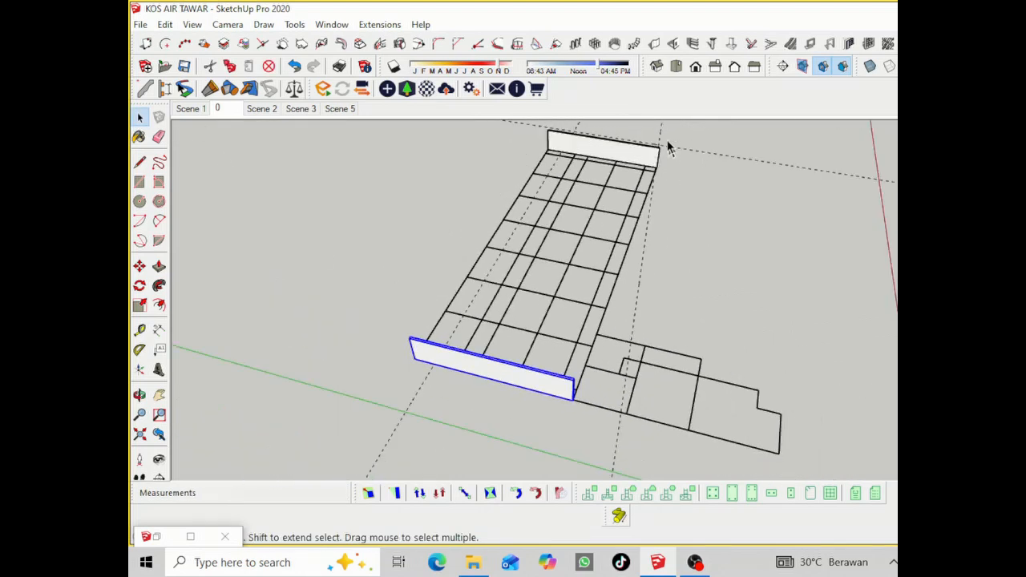
pyautogui.keyDown('ctrl'); pyautogui.click(628, 158); pyautogui.keyUp('ctrl')
pyautogui.rightClick(628, 158)
pyautogui.click(814, 261)
pyautogui.press('Delete')
pyautogui.scroll(3, 495, 341)
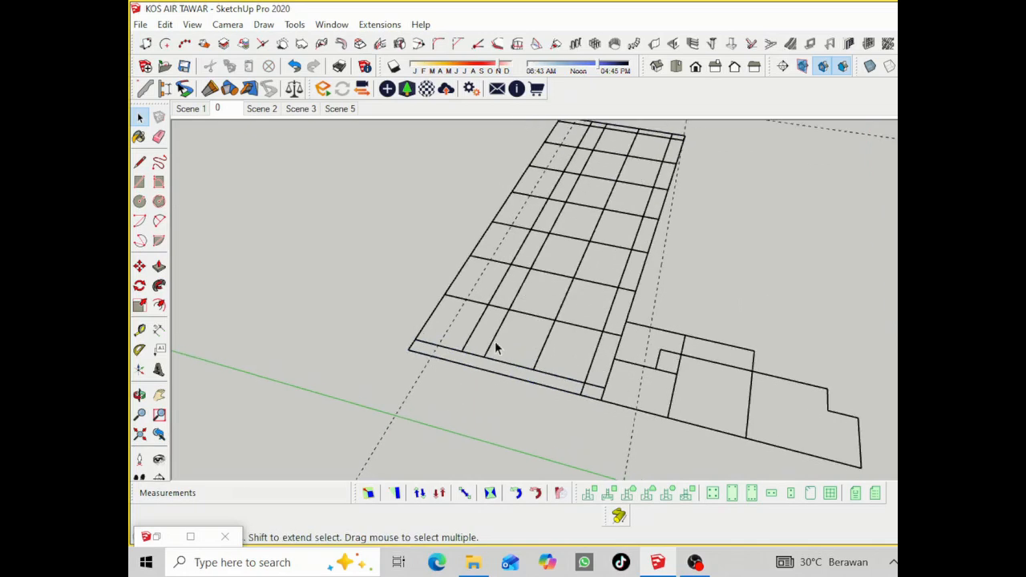
# Edit the floor grid group and divide its end strip with short lines, about 85 cm long, continuing the grid lines, removing the filled faces
pyautogui.scroll(2, 494, 351)
pyautogui.rightClick(490, 355)
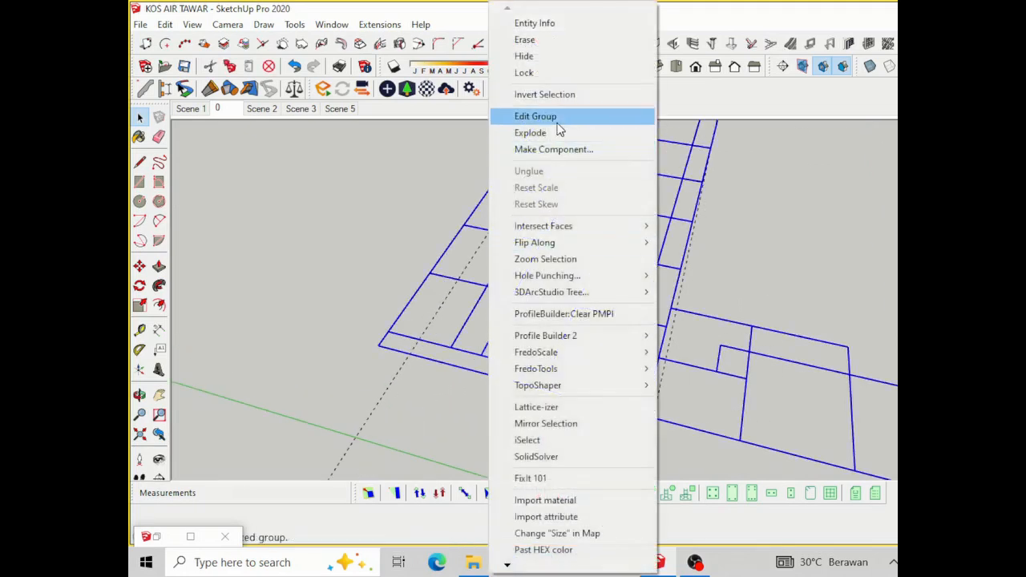
pyautogui.click(557, 128)
pyautogui.press('l')
pyautogui.scroll(1, 453, 332)
pyautogui.click(453, 333)
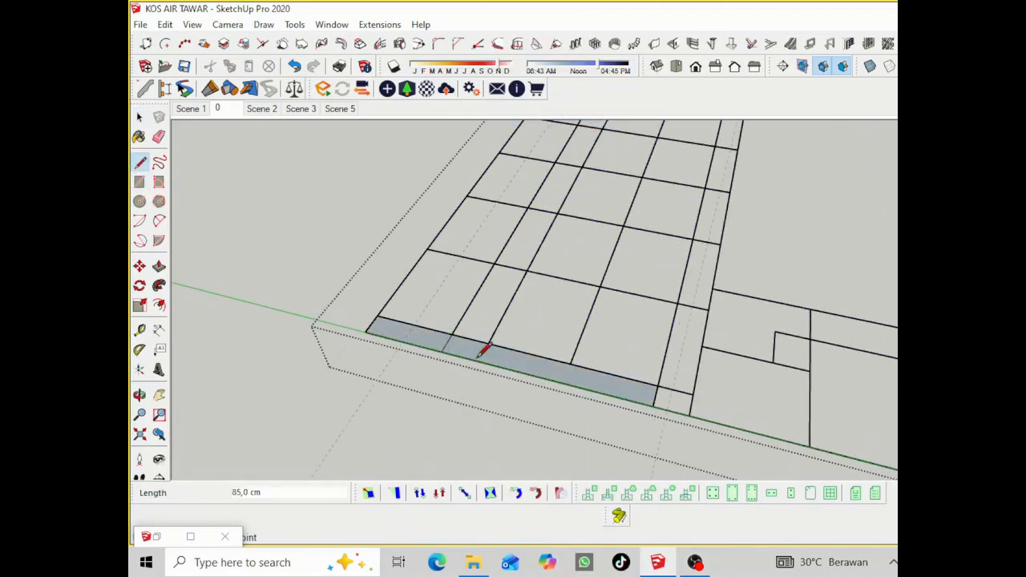
pyautogui.press('space')
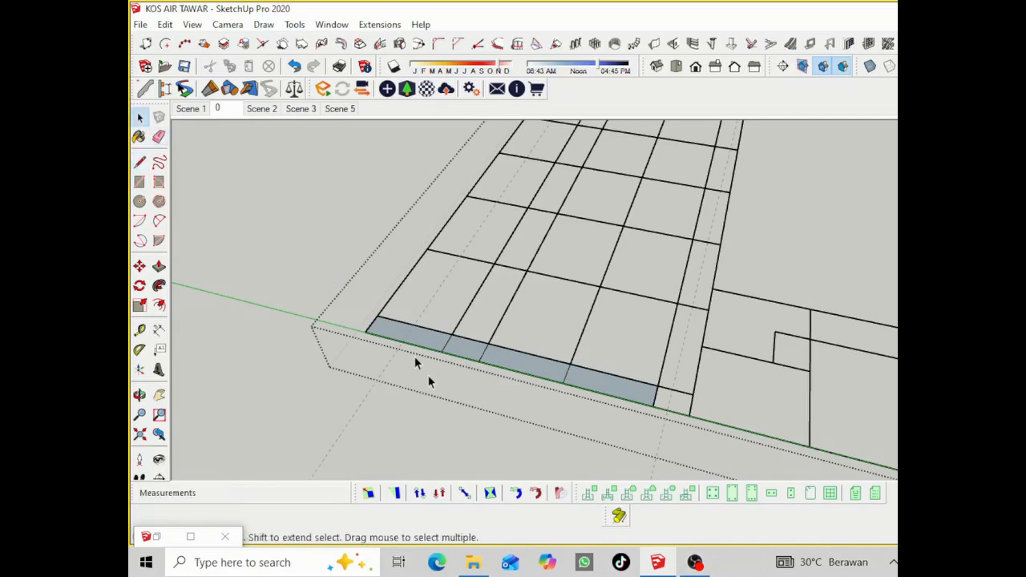
pyautogui.scroll(1, 429, 365)
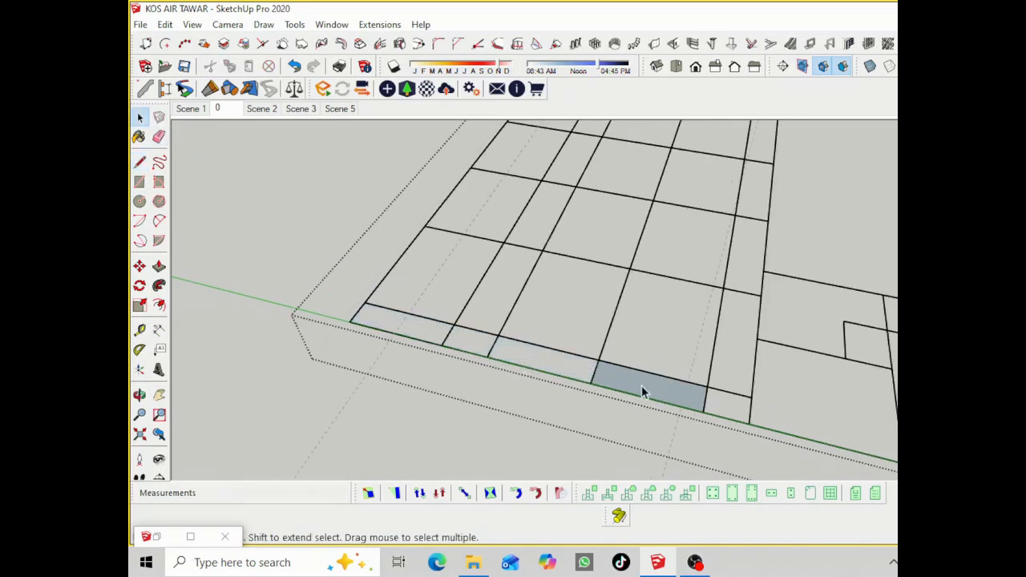
# Switch to Scene 1, turn on the shadows, and adjust their date and time of day for the facade
pyautogui.click(186, 111)
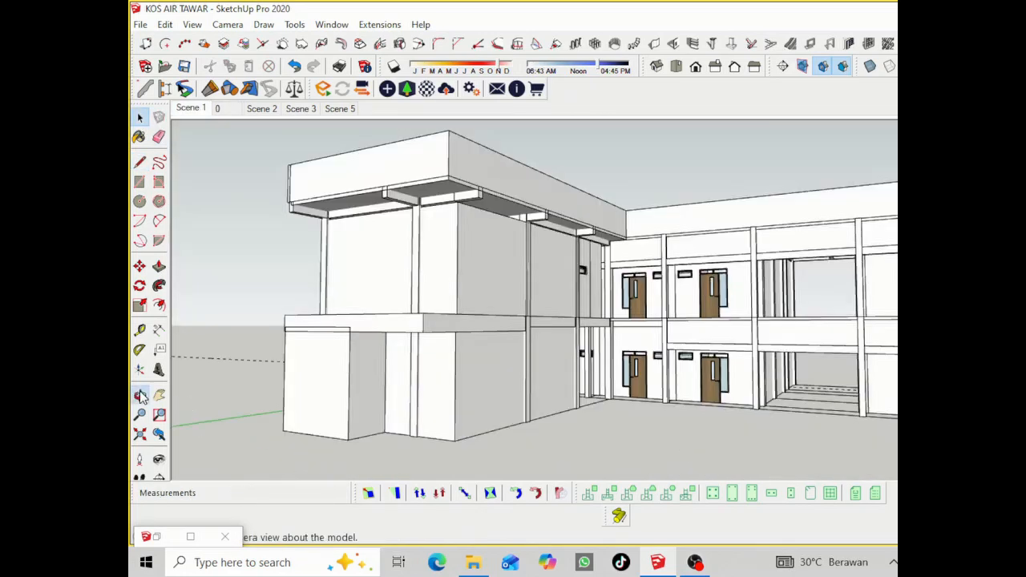
pyautogui.click(140, 396)
pyautogui.moveTo(513, 385); pyautogui.dragTo(650, 353)
pyautogui.rightClick(649, 352)
pyautogui.click(662, 365)
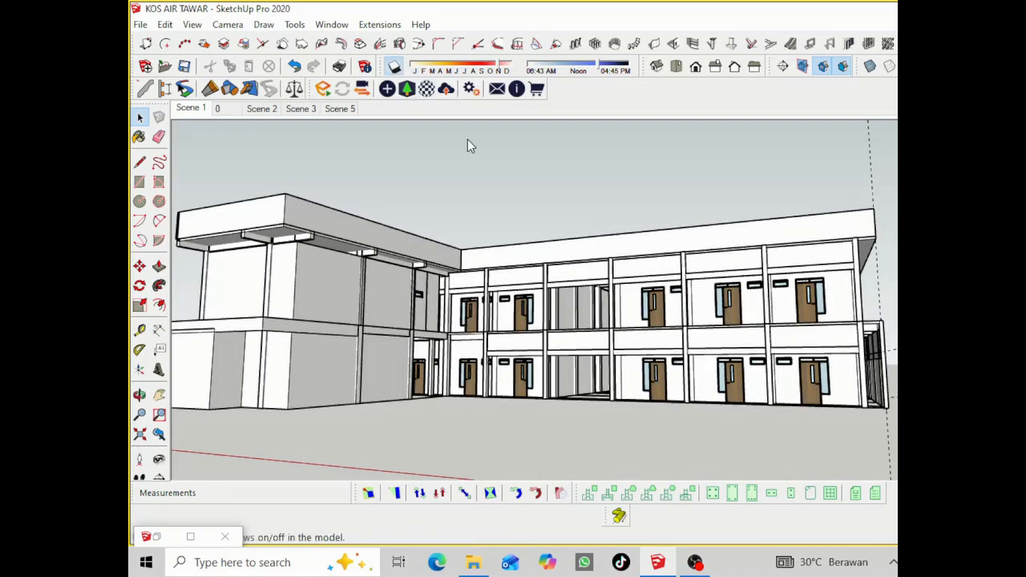
pyautogui.moveTo(497, 63); pyautogui.dragTo(470, 63)
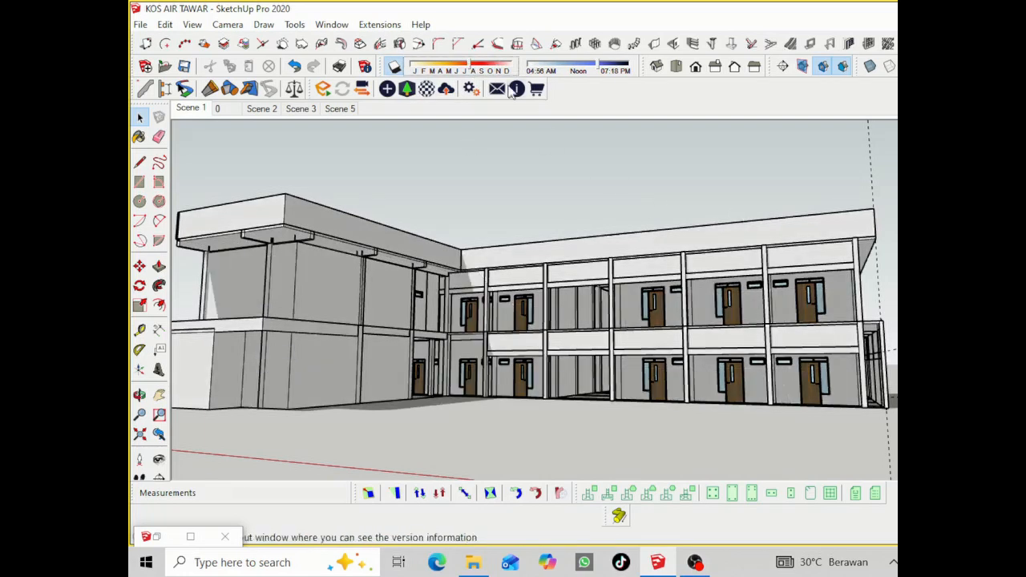
pyautogui.click(572, 66)
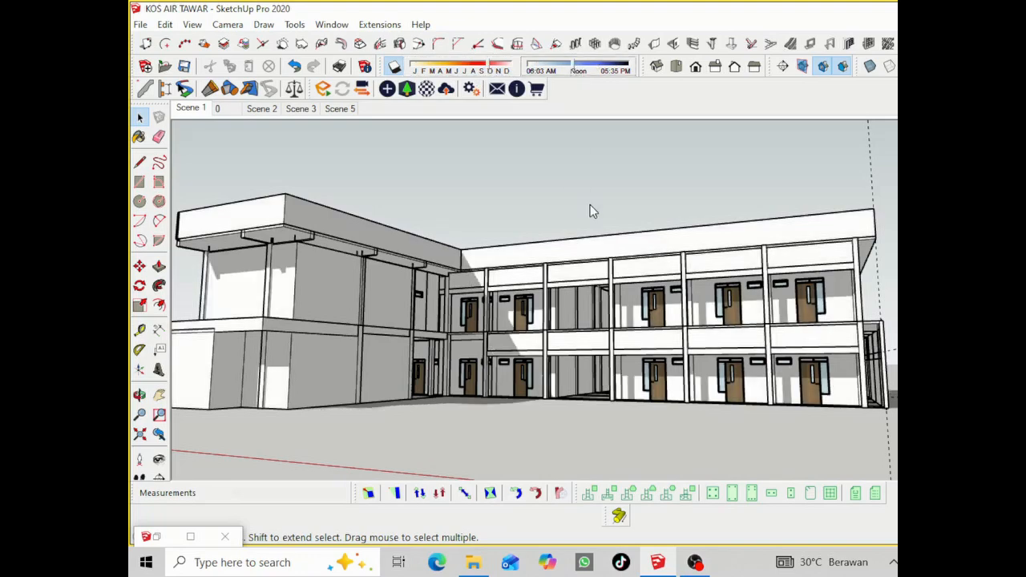
# Check the shaded building and its roof from above, and save the model
pyautogui.click(140, 394)
pyautogui.moveTo(519, 313); pyautogui.dragTo(653, 304)
pyautogui.rightClick(653, 304)
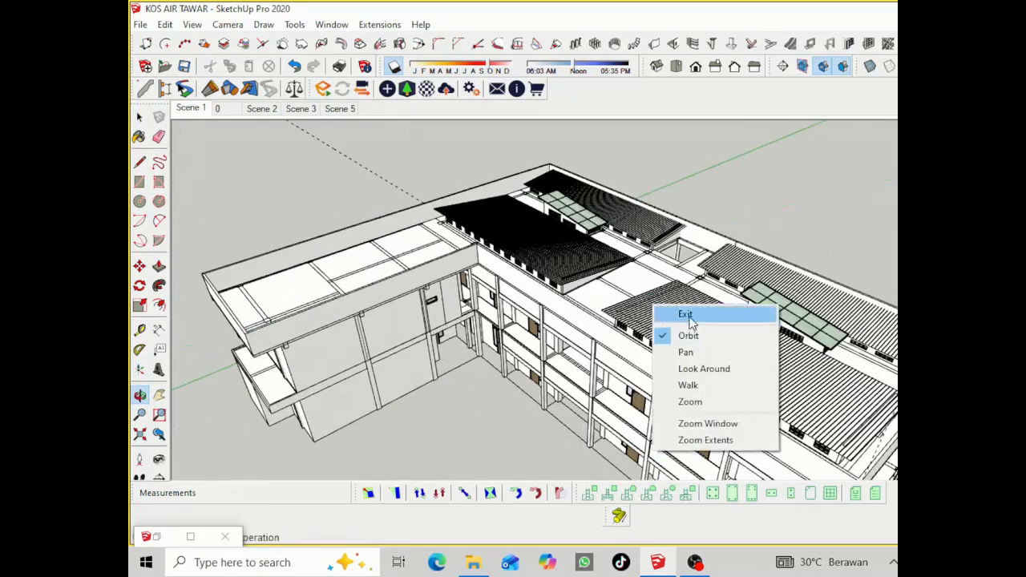
pyautogui.click(687, 315)
pyautogui.scroll(-3, 695, 210)
pyautogui.click(185, 67)
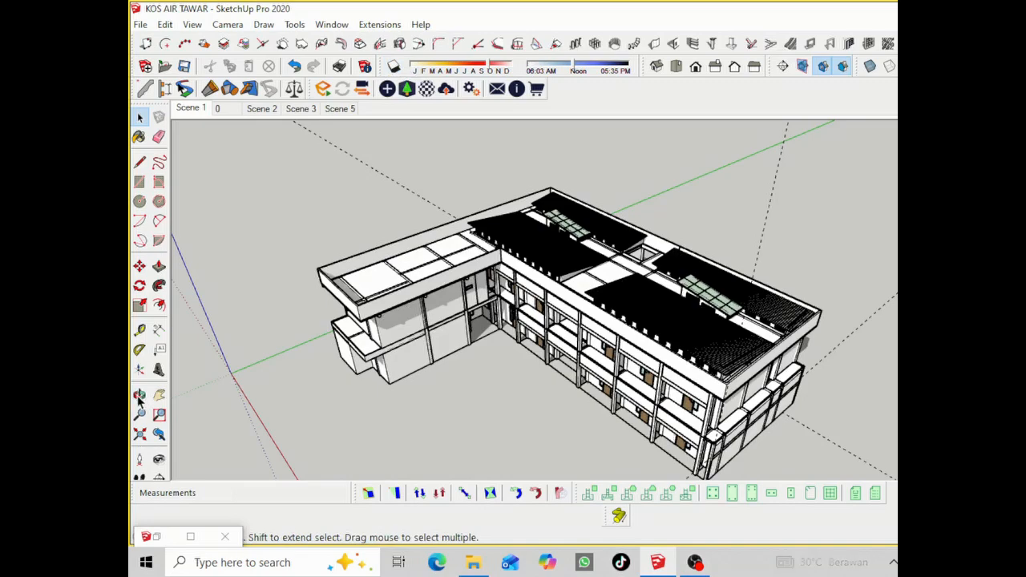
# Turn off the shadows and update Scene 1 with a ground-level view of the building's facade
pyautogui.click(139, 397)
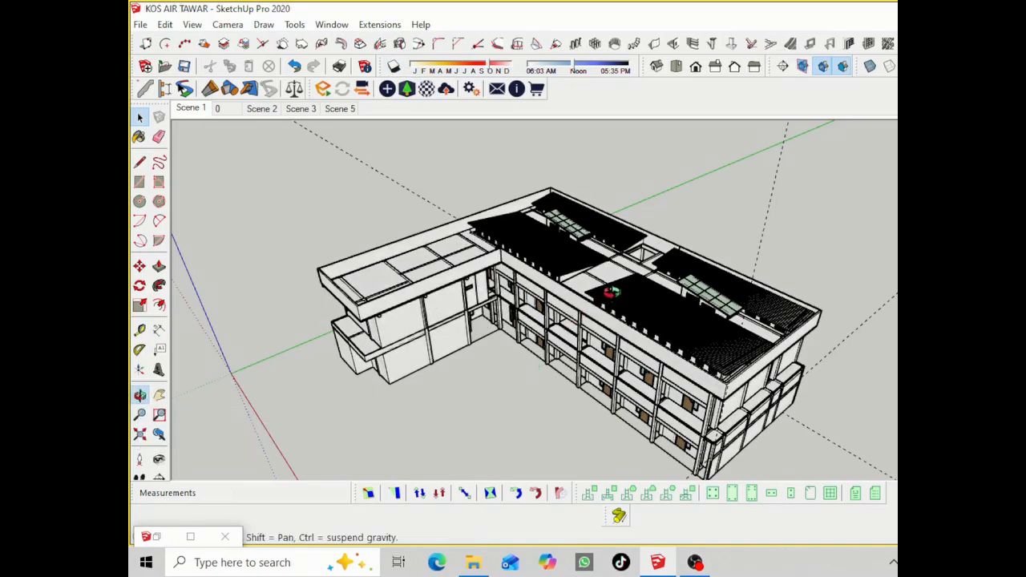
pyautogui.moveTo(611, 292); pyautogui.dragTo(533, 308)
pyautogui.rightClick(535, 310)
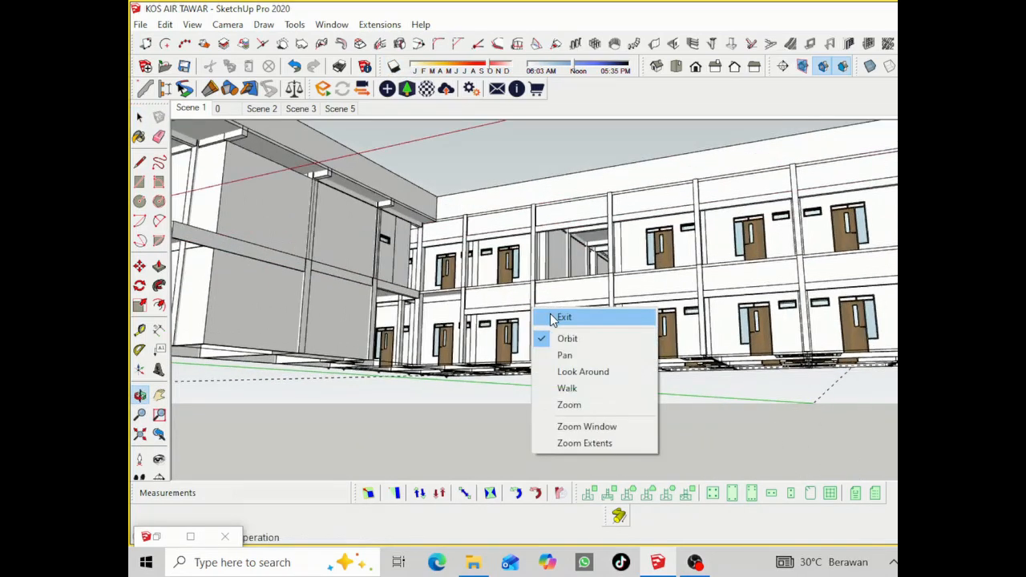
pyautogui.click(564, 317)
pyautogui.rightClick(192, 110)
pyautogui.click(230, 168)
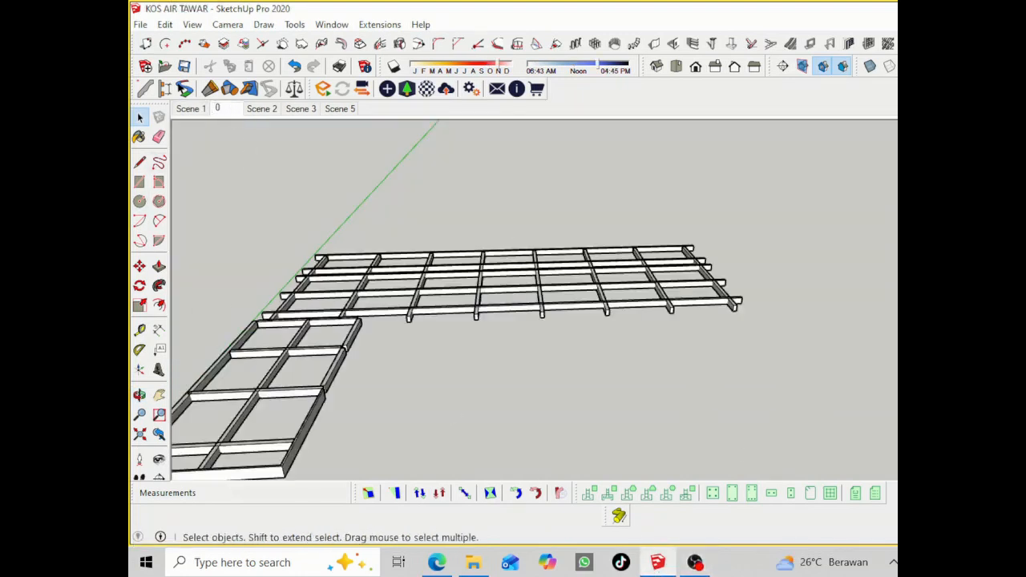
# In scene 0, show the floor slabs, bathroom fixtures and columns together with the beam grid
pyautogui.click(140, 394)
pyautogui.moveTo(683, 264); pyautogui.dragTo(757, 291)
pyautogui.rightClick(759, 292)
pyautogui.click(795, 305)
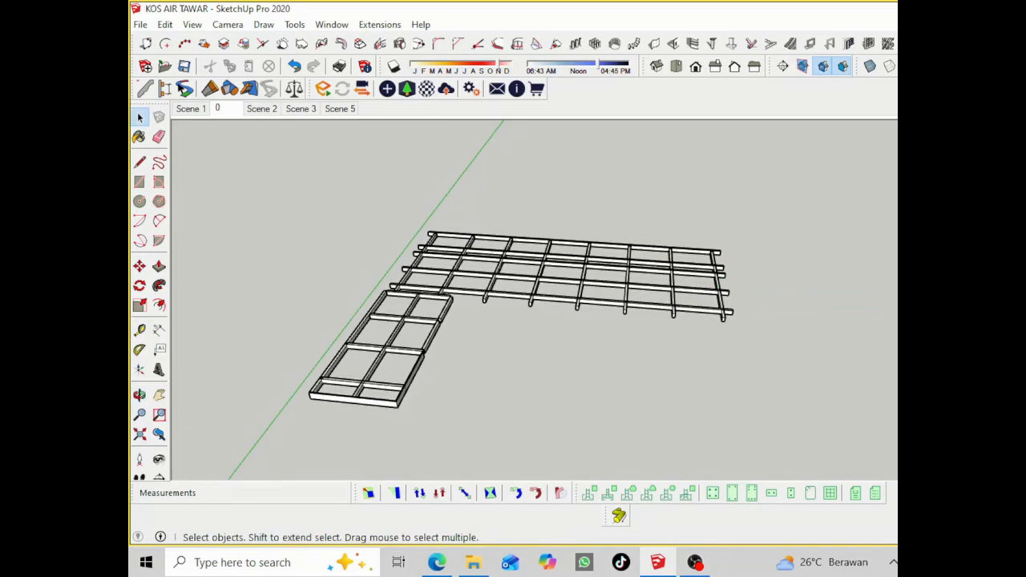
pyautogui.click(139, 395)
pyautogui.moveTo(336, 357); pyautogui.dragTo(578, 366)
pyautogui.scroll(4, 382, 360)
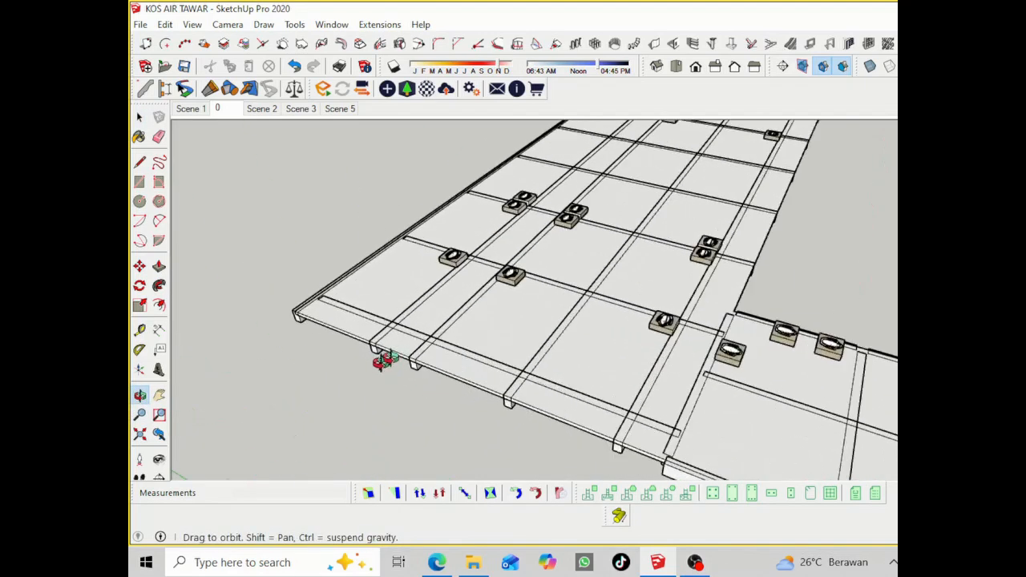
pyautogui.rightClick(427, 323)
pyautogui.click(463, 333)
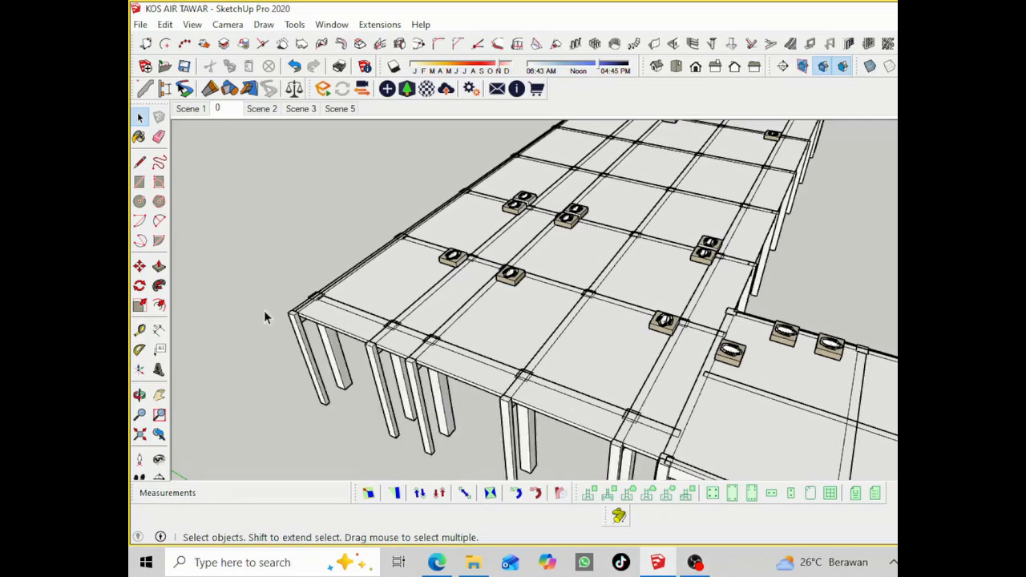
# Set the Profile Builder 2x12 profile to a width of 15 with Top-Middle placement
pyautogui.scroll(4, 330, 319)
pyautogui.click(144, 89)
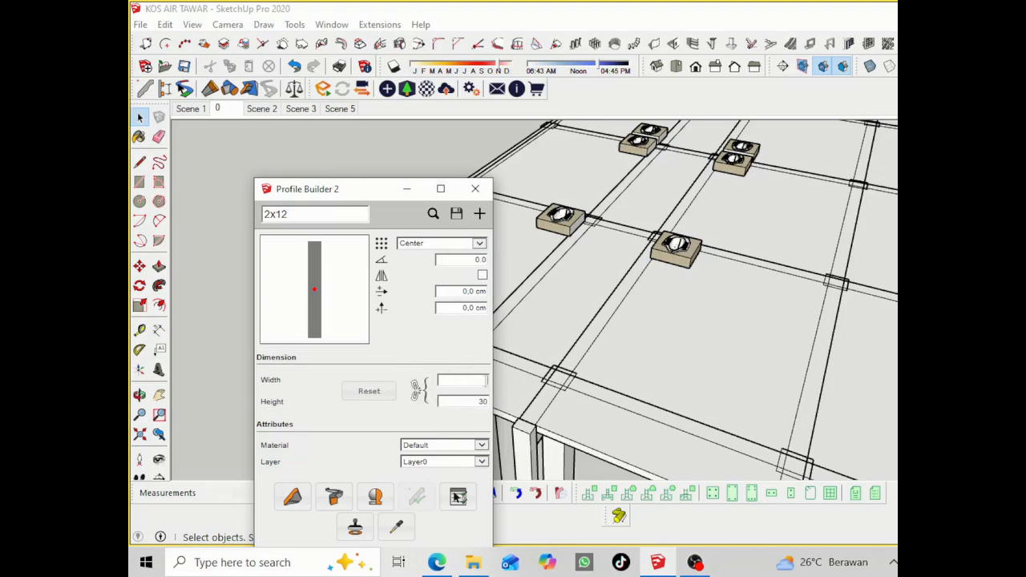
pyautogui.write('15')
pyautogui.click(480, 243)
pyautogui.click(471, 217)
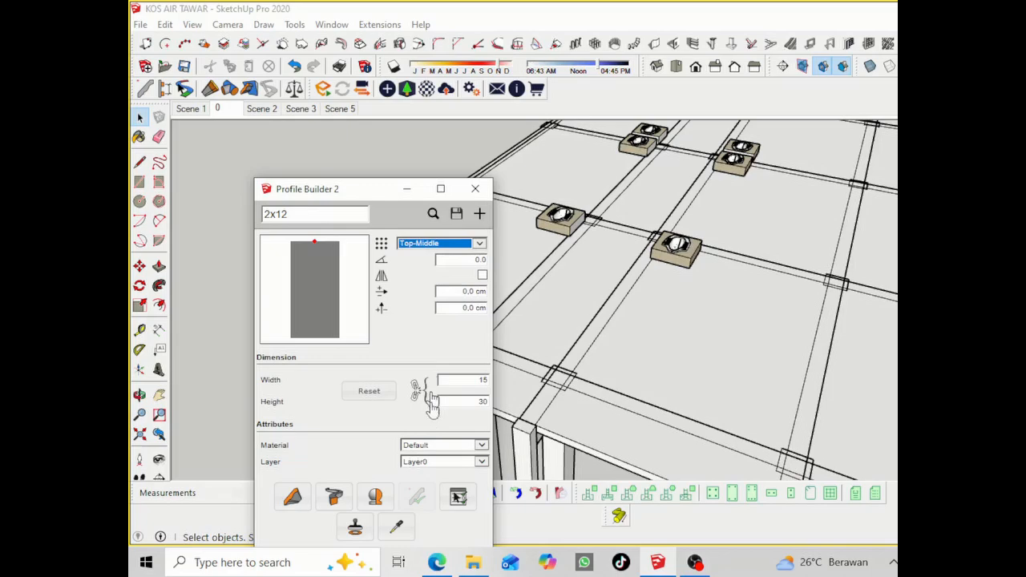
# Build a 15 × 30 beam with Profile Builder across the outer columns, from the building's far corner to the column beside the projecting wing
pyautogui.click(293, 497)
pyautogui.click(406, 188)
pyautogui.scroll(5, 257, 314)
pyautogui.click(300, 348)
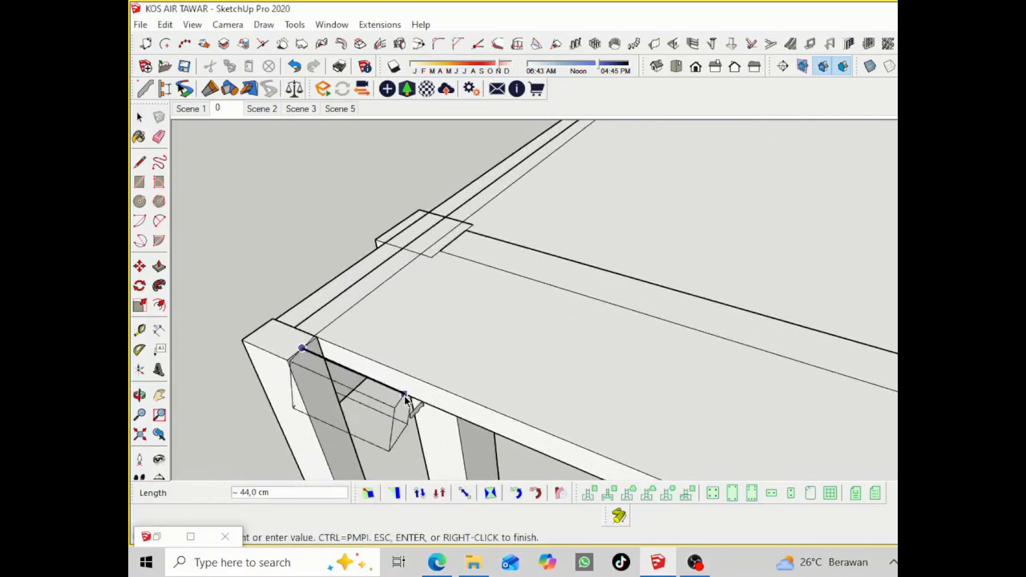
pyautogui.scroll(-8, 343, 300)
pyautogui.scroll(8, 562, 358)
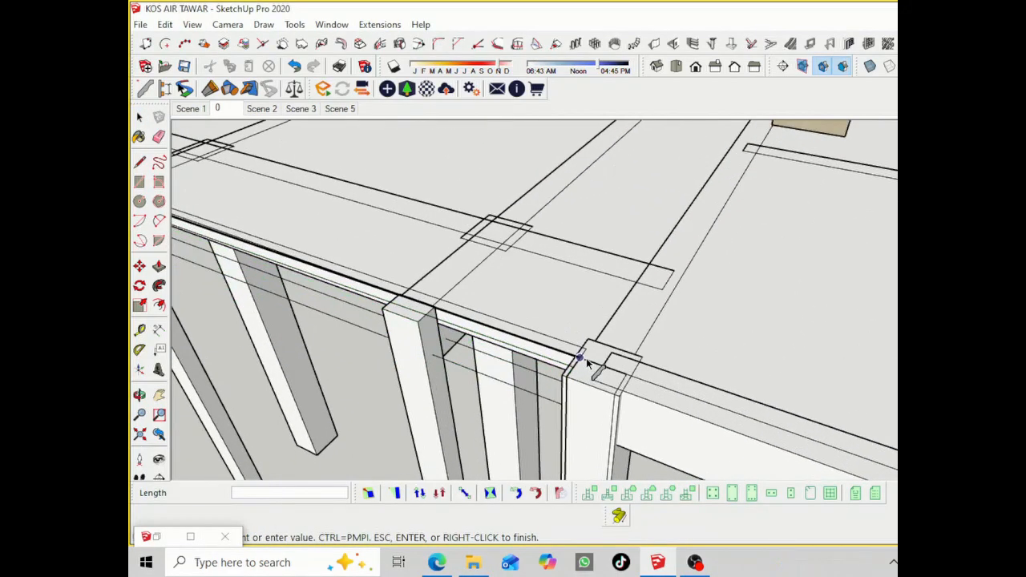
pyautogui.scroll(2, 424, 321)
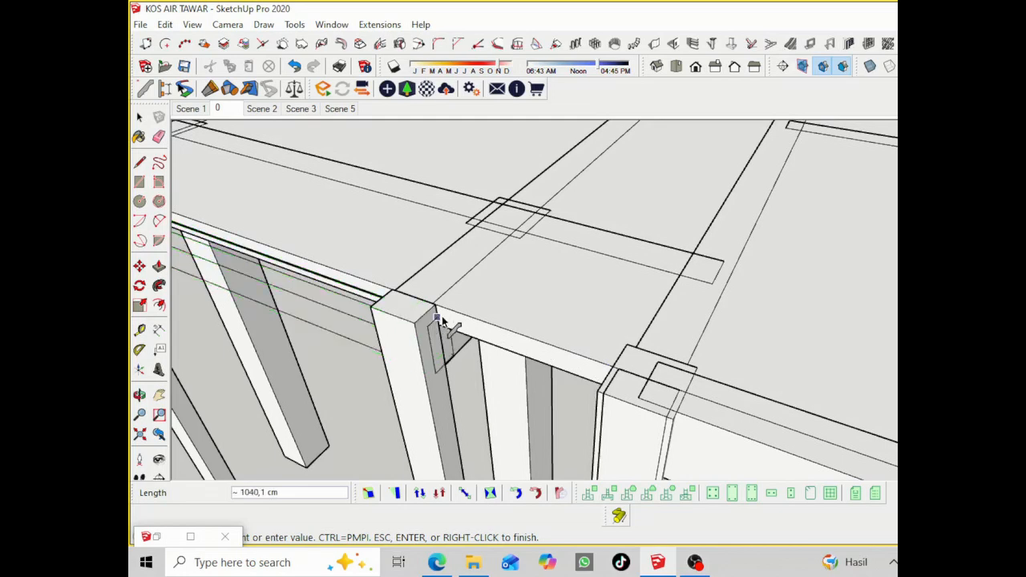
pyautogui.click(611, 372)
pyautogui.press('Return')
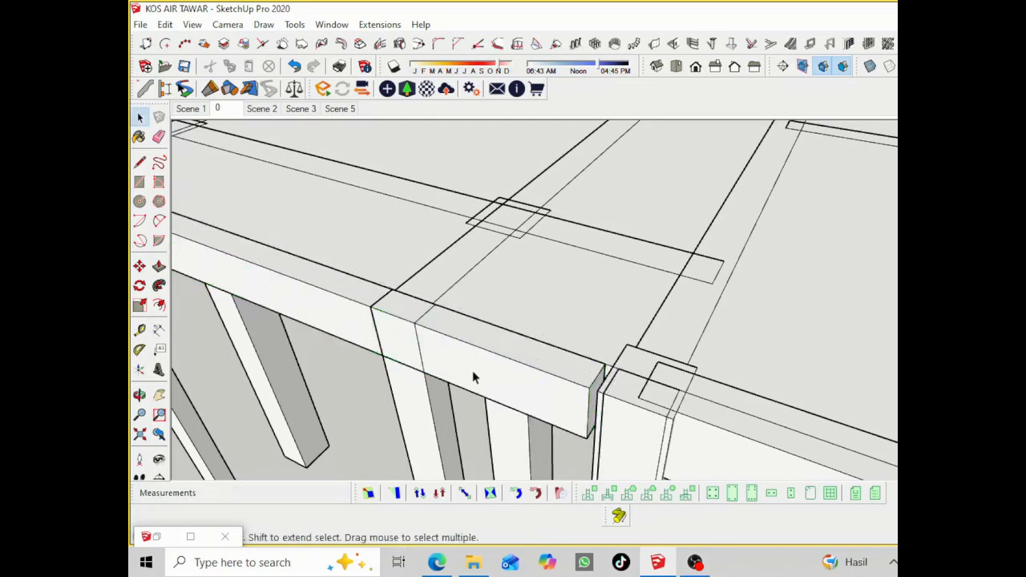
# Open the new beam's group and Push/Pull its end face to meet the column beside the projecting wing
pyautogui.rightClick(473, 378)
pyautogui.click(540, 125)
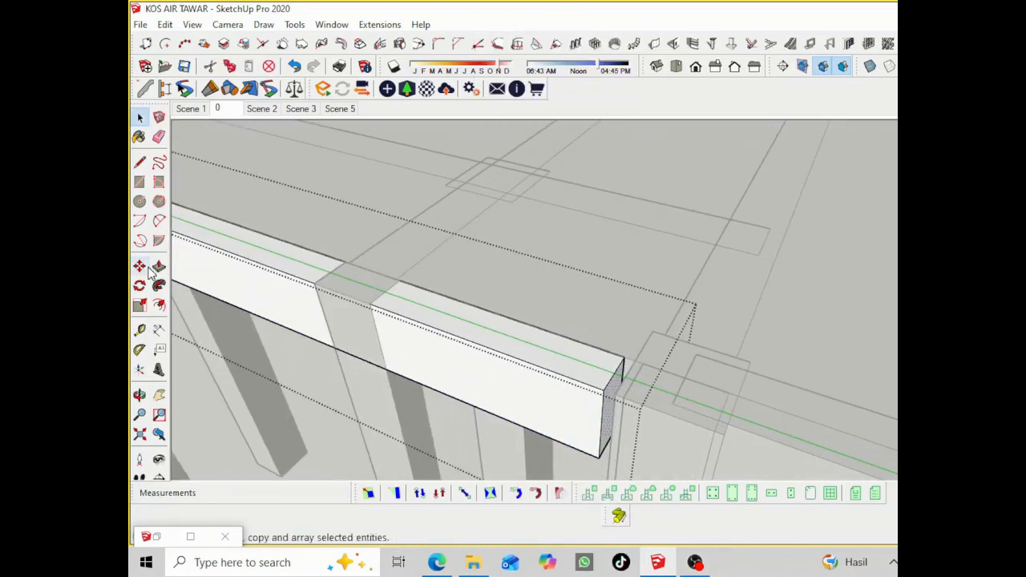
pyautogui.click(159, 266)
pyautogui.click(604, 404)
pyautogui.click(616, 396)
pyautogui.click(140, 118)
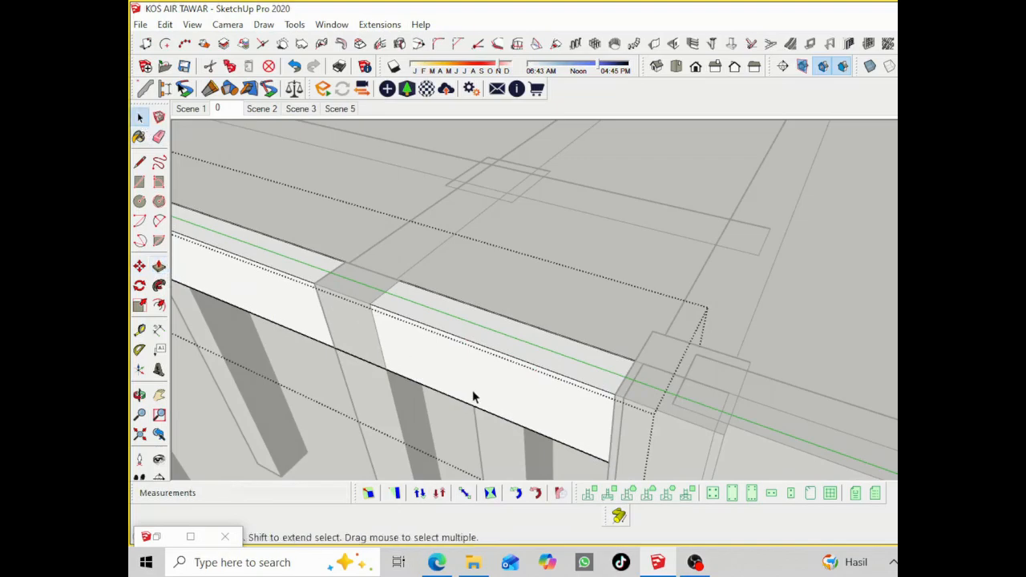
pyautogui.press('Escape')
pyautogui.click(490, 406)
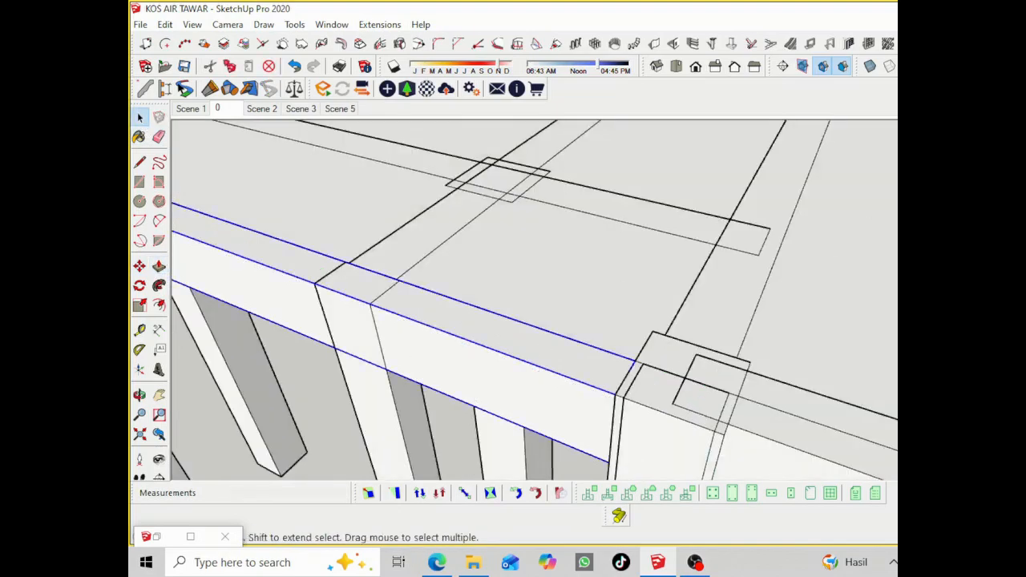
pyautogui.scroll(-6, 585, 292)
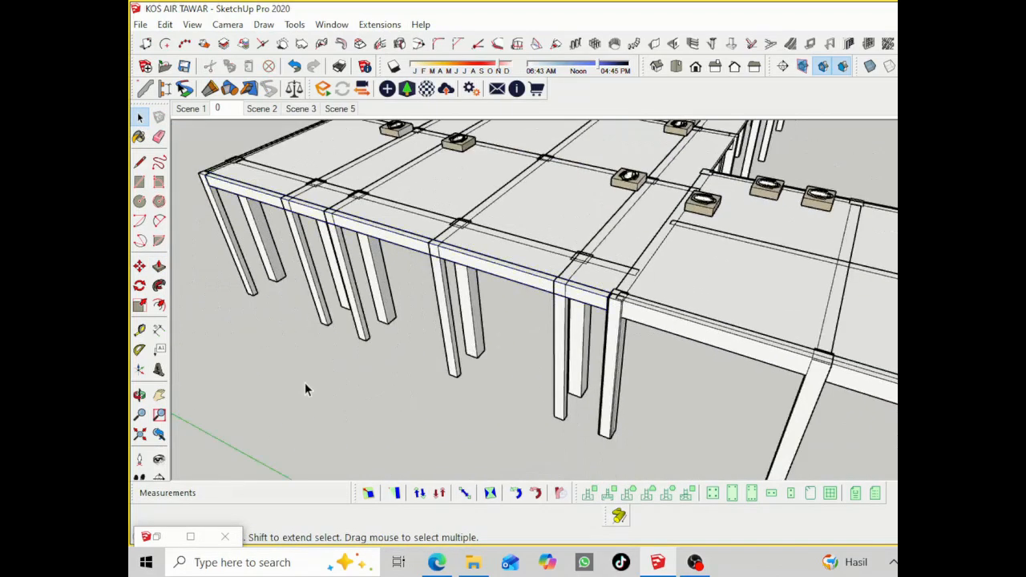
# Build another 15 × 30 beam about 1137 cm long across the outer columns at the building's short end
pyautogui.moveTo(397, 327); pyautogui.dragTo(428, 366, button='middle')
pyautogui.scroll(10, 320, 320)
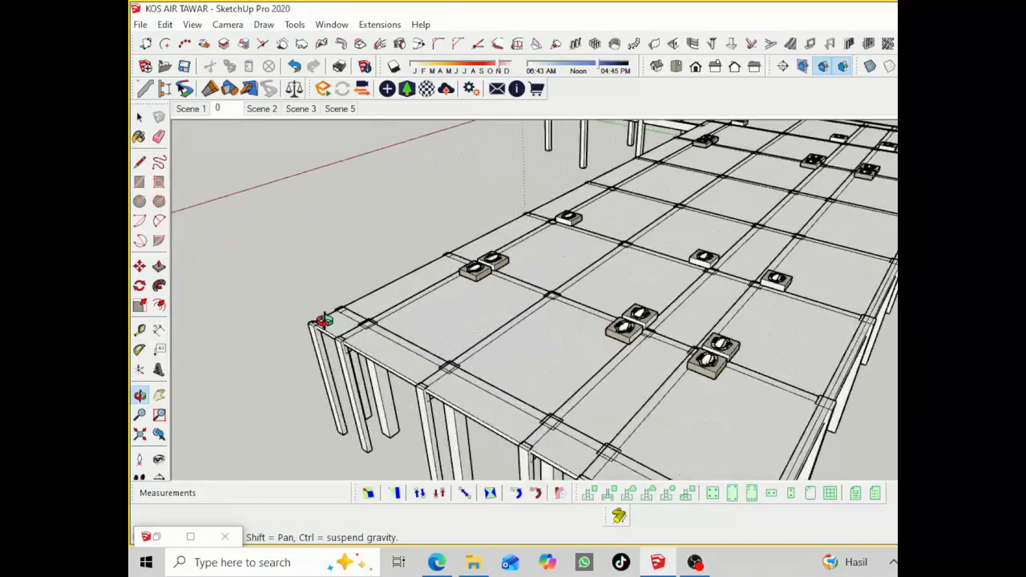
pyautogui.click(158, 537)
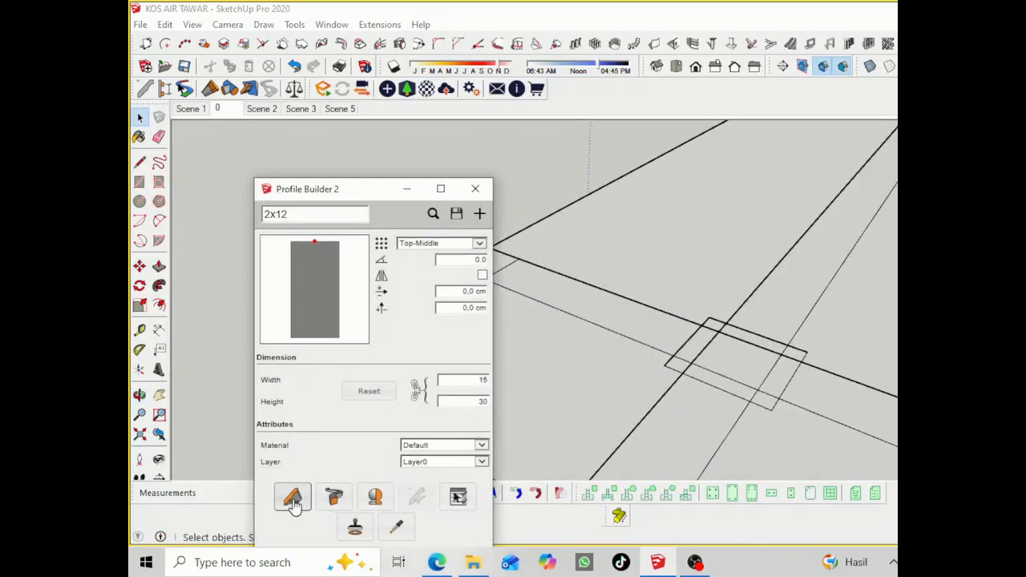
pyautogui.click(292, 503)
pyautogui.click(406, 193)
pyautogui.scroll(1, 308, 372)
pyautogui.scroll(2, 341, 375)
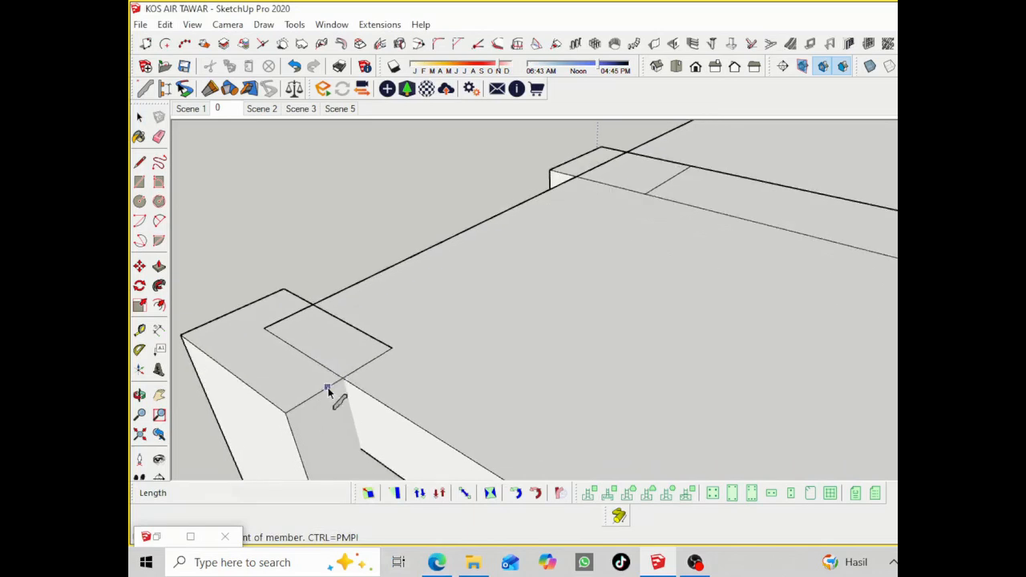
pyautogui.click(237, 312)
pyautogui.scroll(-8, 241, 313)
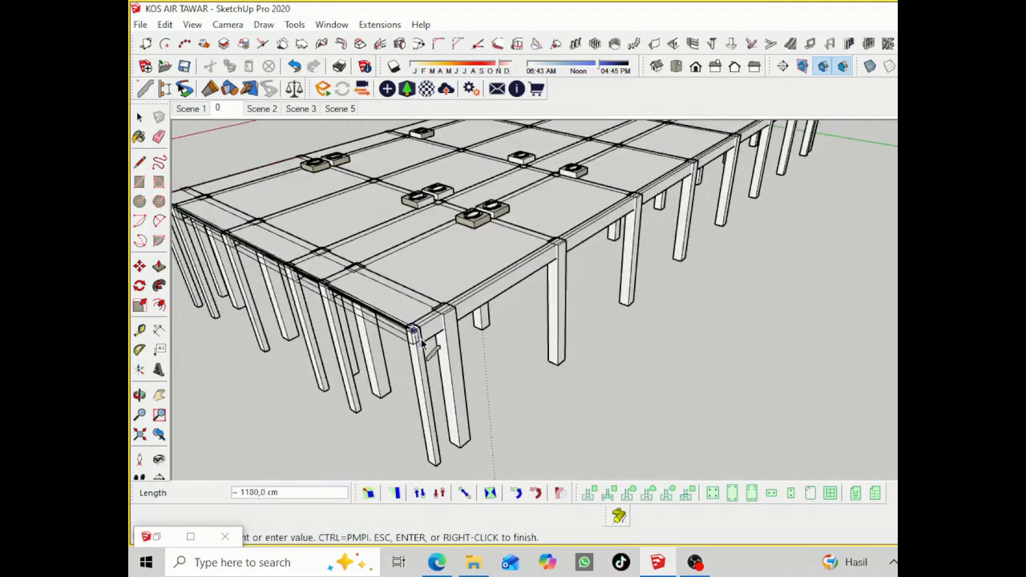
pyautogui.scroll(8, 433, 405)
pyautogui.scroll(1, 353, 361)
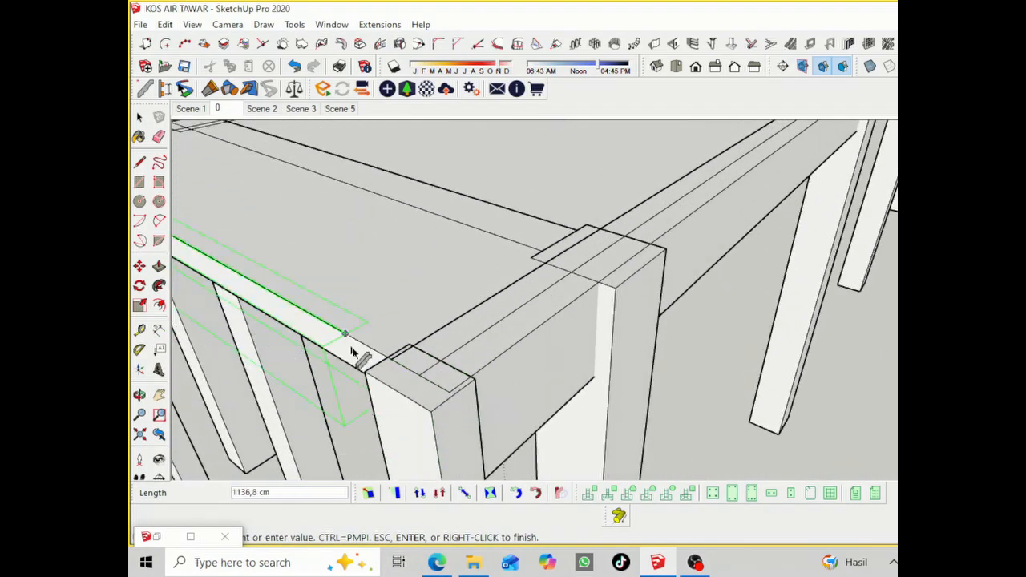
pyautogui.click(359, 343)
pyautogui.rightClick(359, 343)
pyautogui.click(400, 354)
pyautogui.click(139, 117)
# Open the short-end beam's group, Push/Pull its end face up to the corner column, and close the group
pyautogui.rightClick(332, 377)
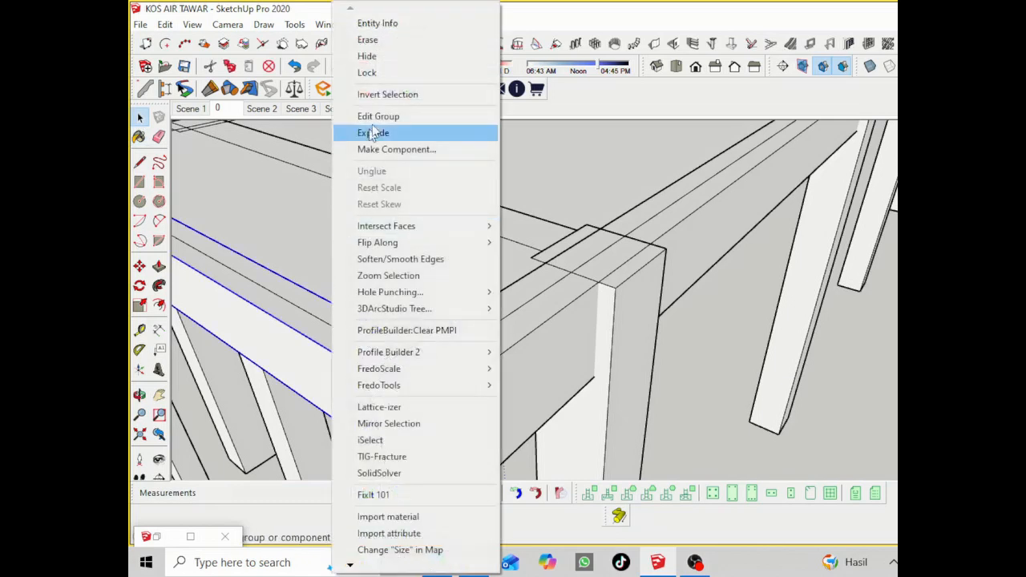
pyautogui.click(365, 116)
pyautogui.press('p')
pyautogui.click(340, 361)
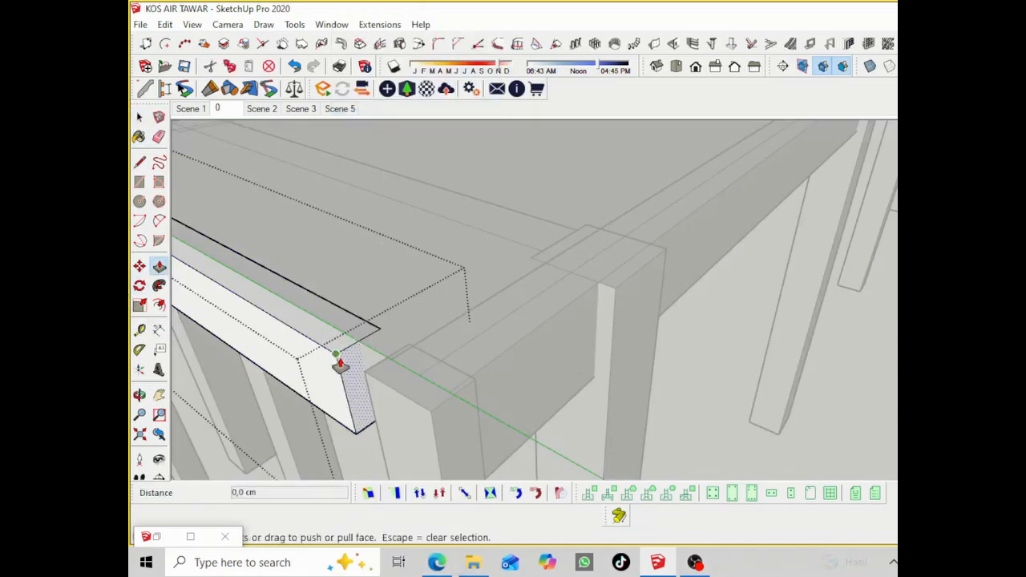
pyautogui.click(365, 387)
pyautogui.rightClick(139, 122)
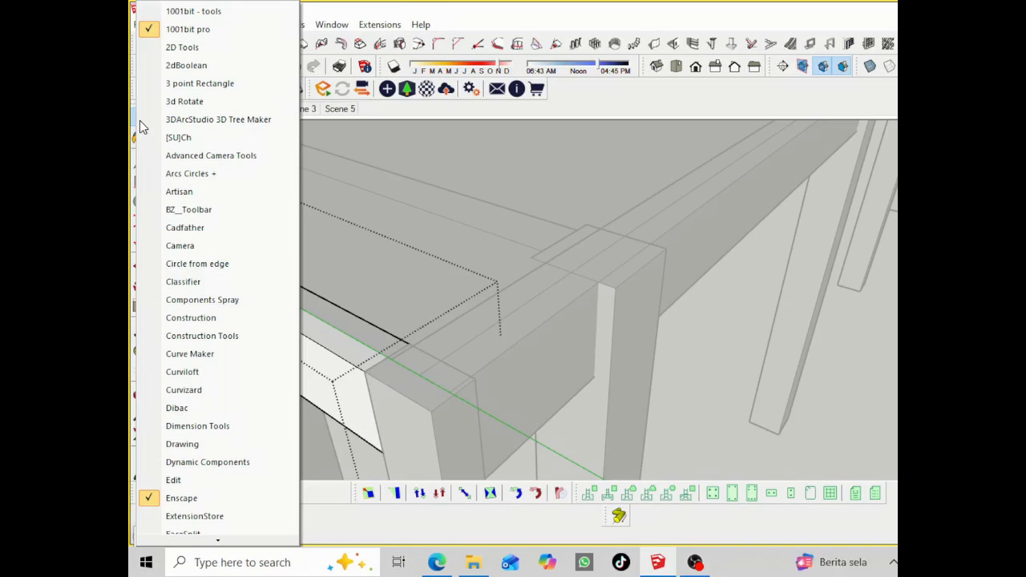
pyautogui.rightClick(736, 331)
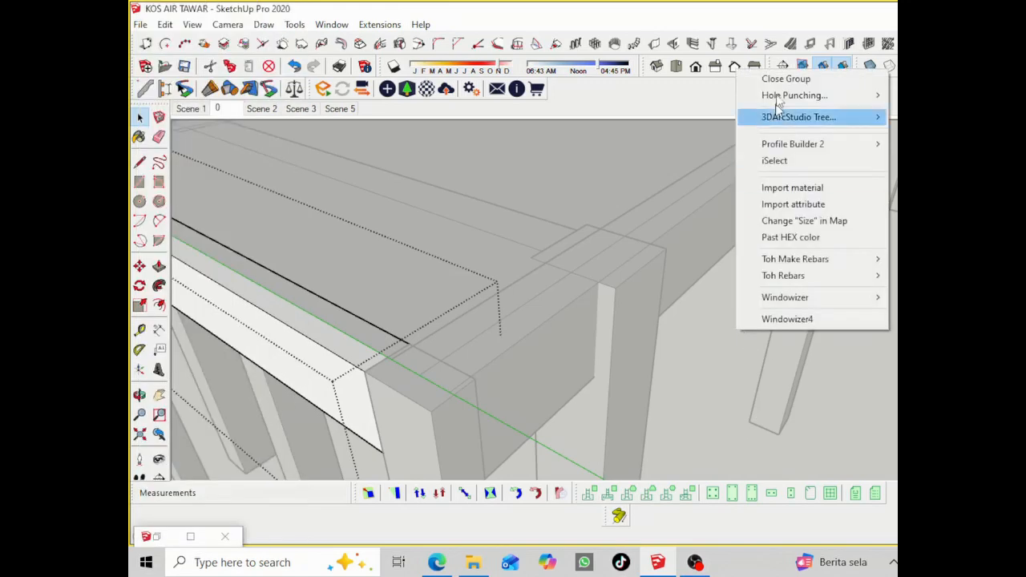
pyautogui.click(784, 79)
pyautogui.scroll(-6, 613, 284)
pyautogui.click(562, 292)
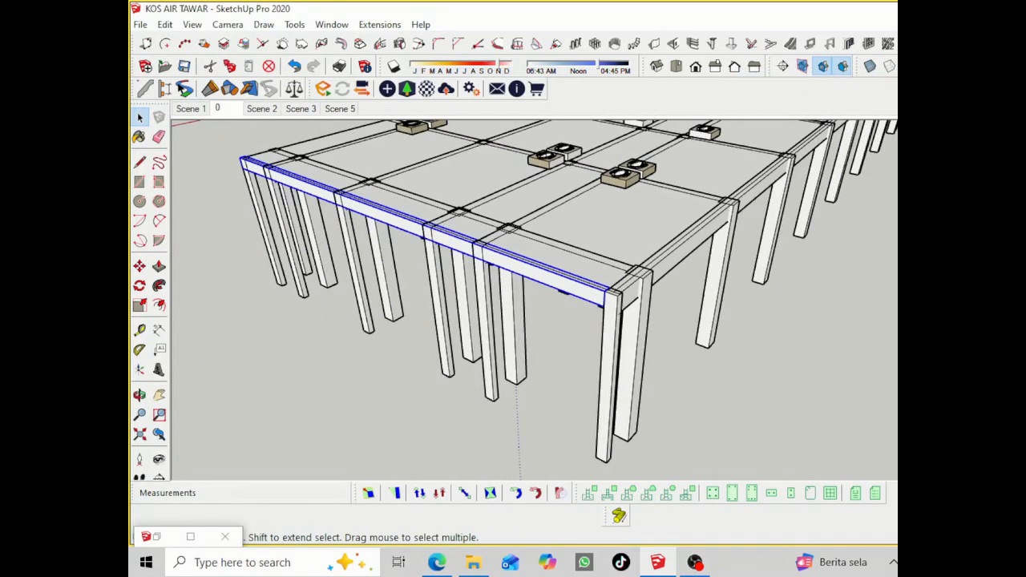
pyautogui.click(806, 388)
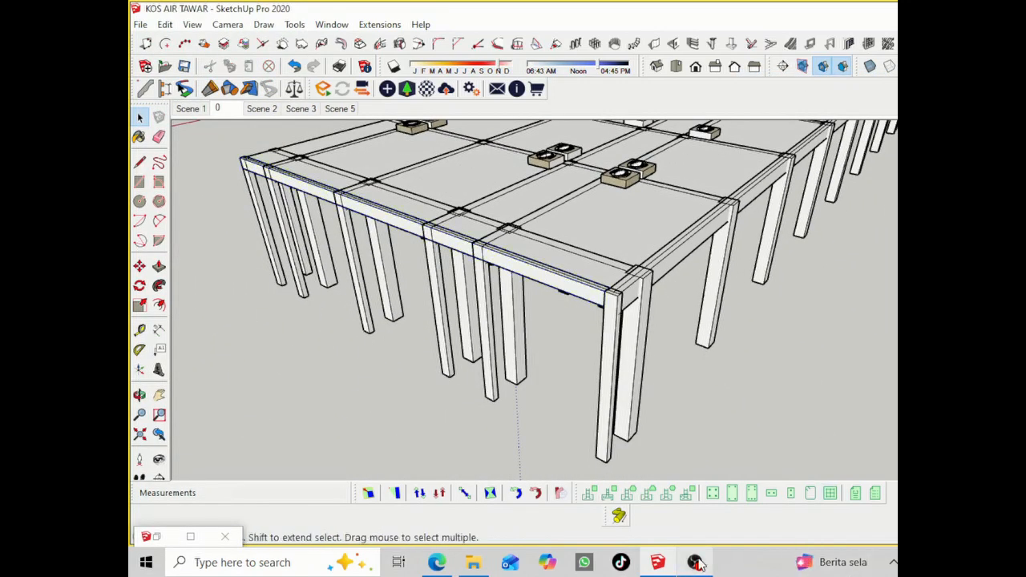
# Build a 15 × 30 beam about 2066 cm long across the outer columns of the long side up to the corner
pyautogui.scroll(5, 757, 440)
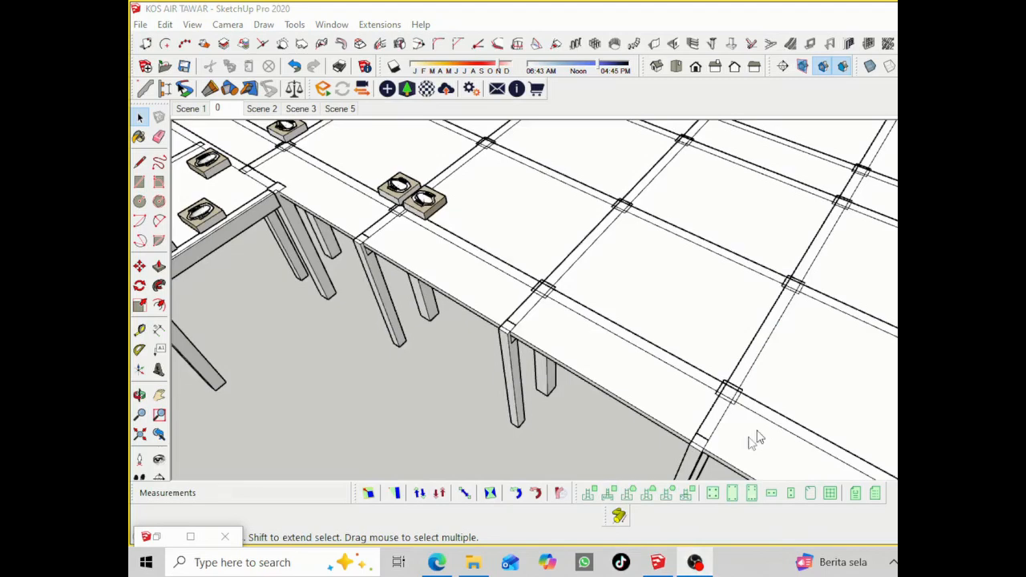
pyautogui.click(661, 564)
pyautogui.scroll(-3, 553, 417)
pyautogui.scroll(1, 484, 324)
pyautogui.scroll(3, 351, 245)
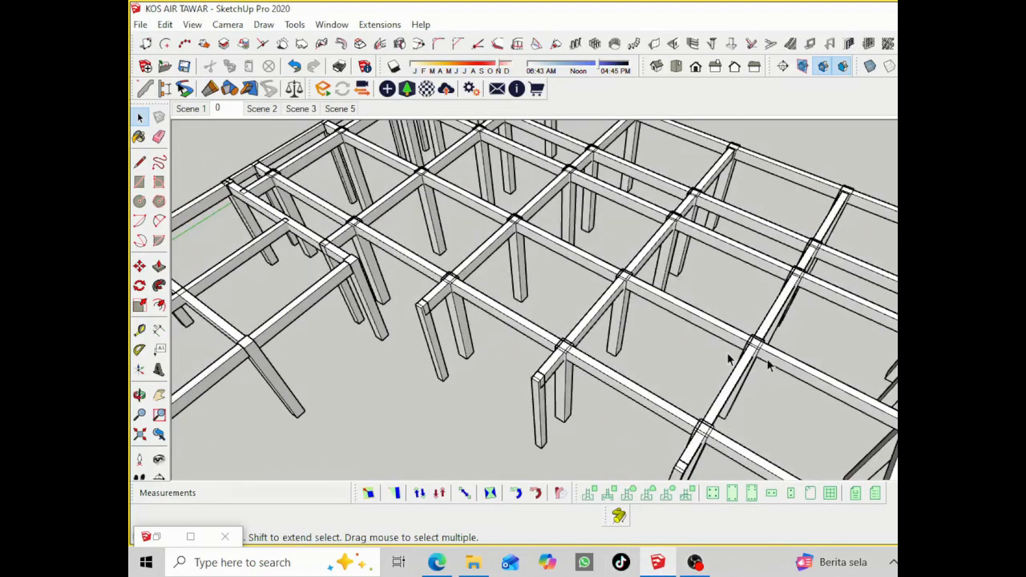
pyautogui.click(158, 537)
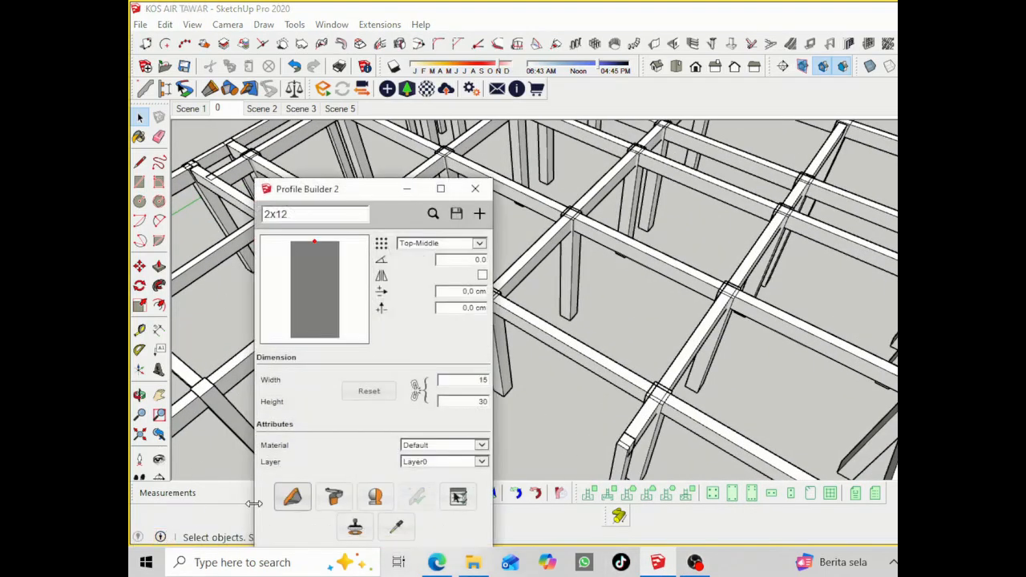
pyautogui.click(290, 499)
pyautogui.click(407, 189)
pyautogui.scroll(4, 545, 413)
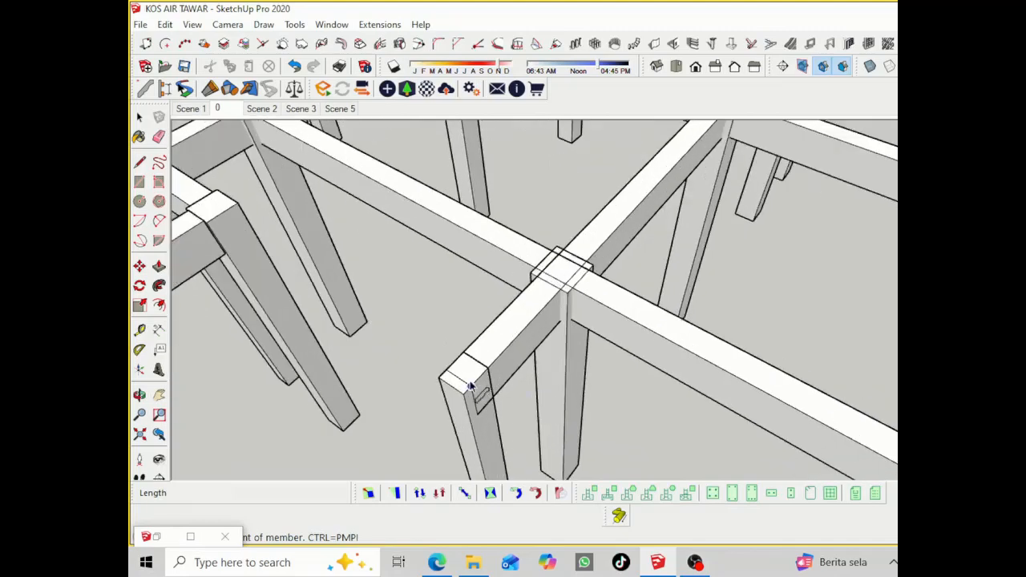
pyautogui.scroll(2, 481, 386)
pyautogui.click(478, 384)
pyautogui.scroll(-4, 479, 384)
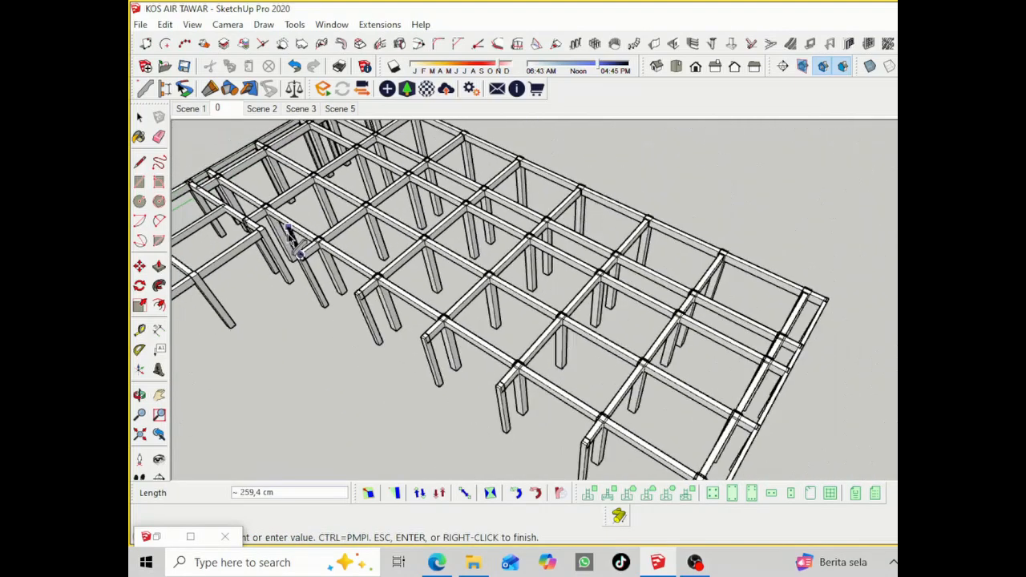
pyautogui.scroll(4, 550, 412)
pyautogui.scroll(3, 470, 355)
pyautogui.click(465, 355)
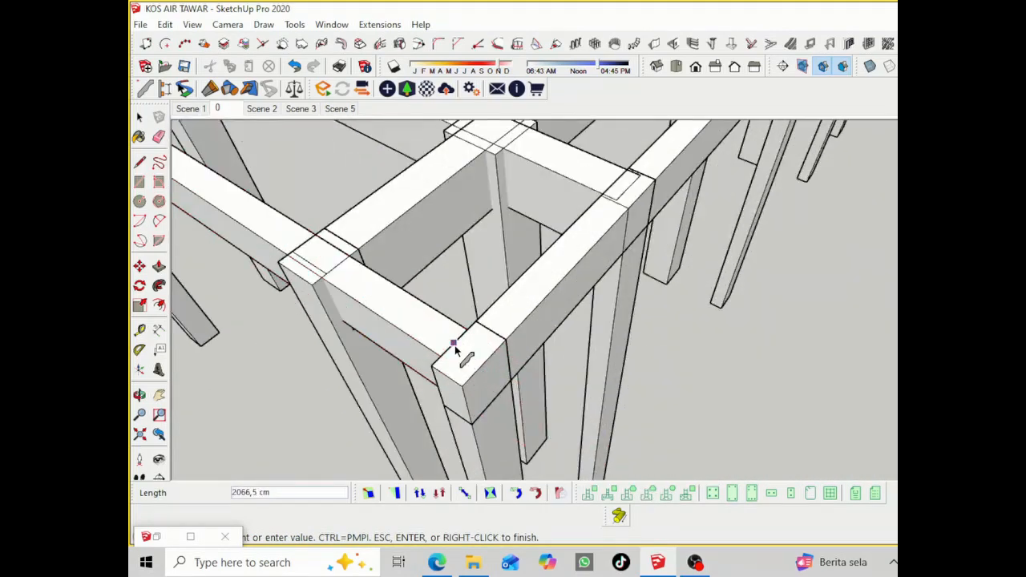
# Hide the outer column at the free end of the long-side beam, near the projecting wing
pyautogui.moveTo(481, 313); pyautogui.dragTo(502, 309, button='middle')
pyautogui.scroll(-8, 705, 286)
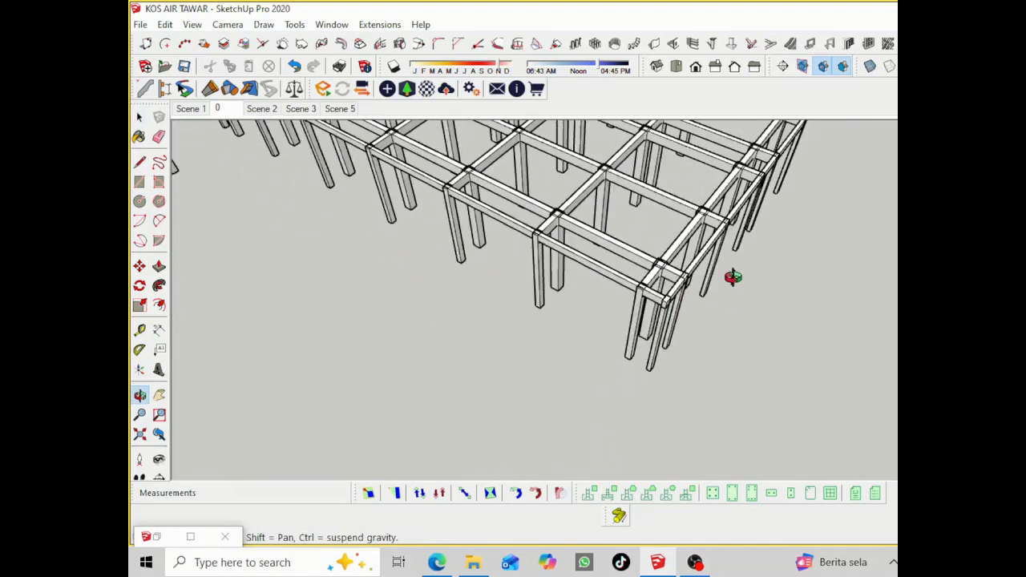
pyautogui.moveTo(732, 278); pyautogui.dragTo(373, 252, button='middle')
pyautogui.scroll(5, 353, 385)
pyautogui.rightClick(440, 327)
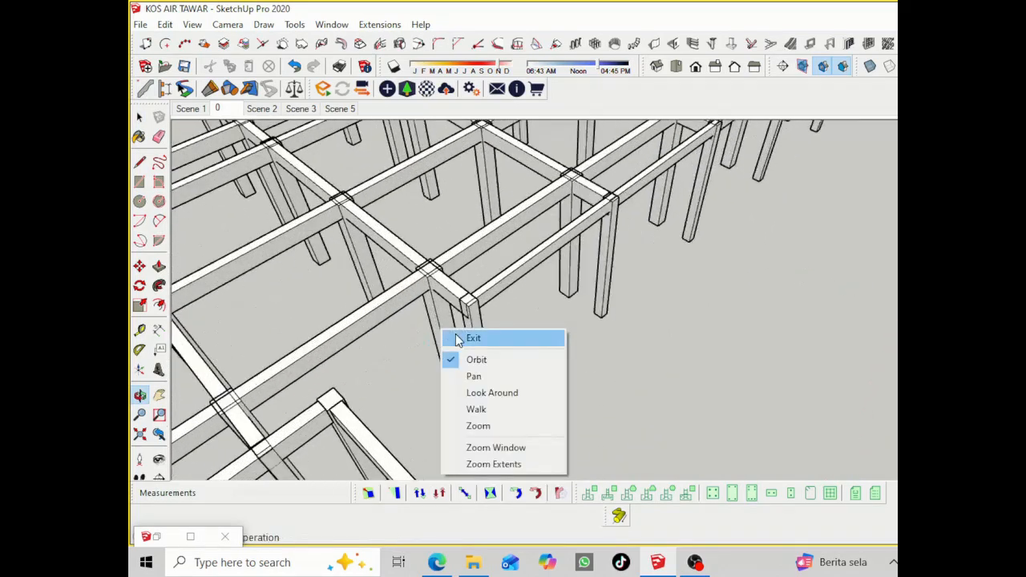
pyautogui.click(457, 338)
pyautogui.rightClick(498, 284)
pyautogui.rightClick(476, 357)
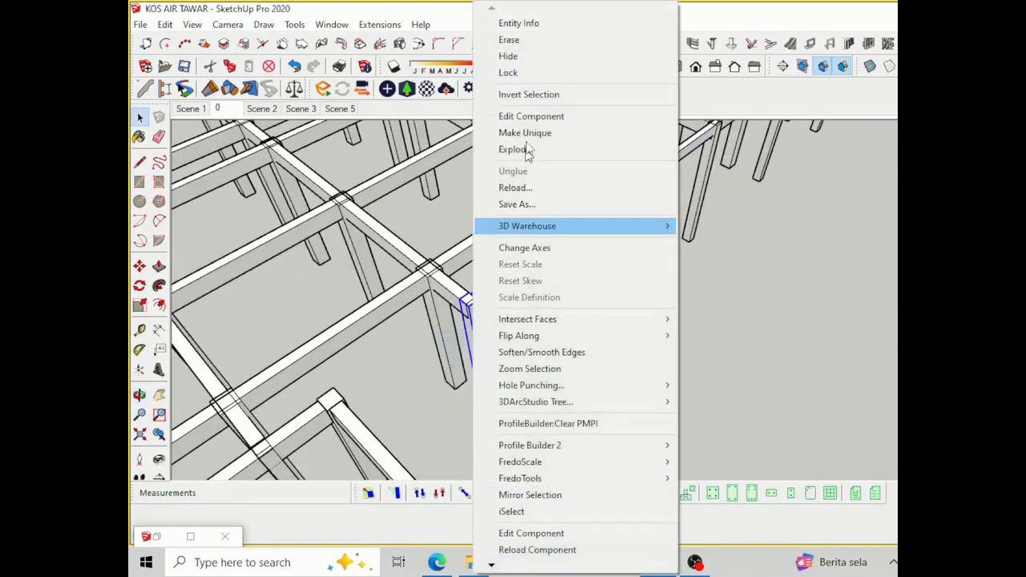
pyautogui.click(550, 55)
pyautogui.moveTo(471, 311); pyautogui.dragTo(491, 287, button='middle')
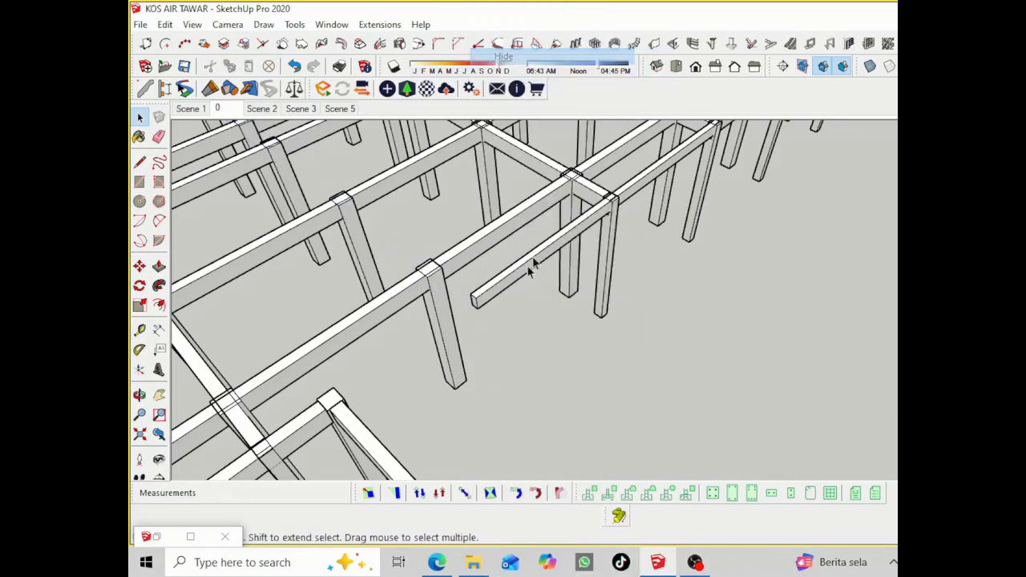
# Open the long-side beam for editing and Push/Pull its exposed end face to the corner of the projecting wing's beams
pyautogui.rightClick(490, 287)
pyautogui.click(549, 113)
pyautogui.scroll(2, 482, 307)
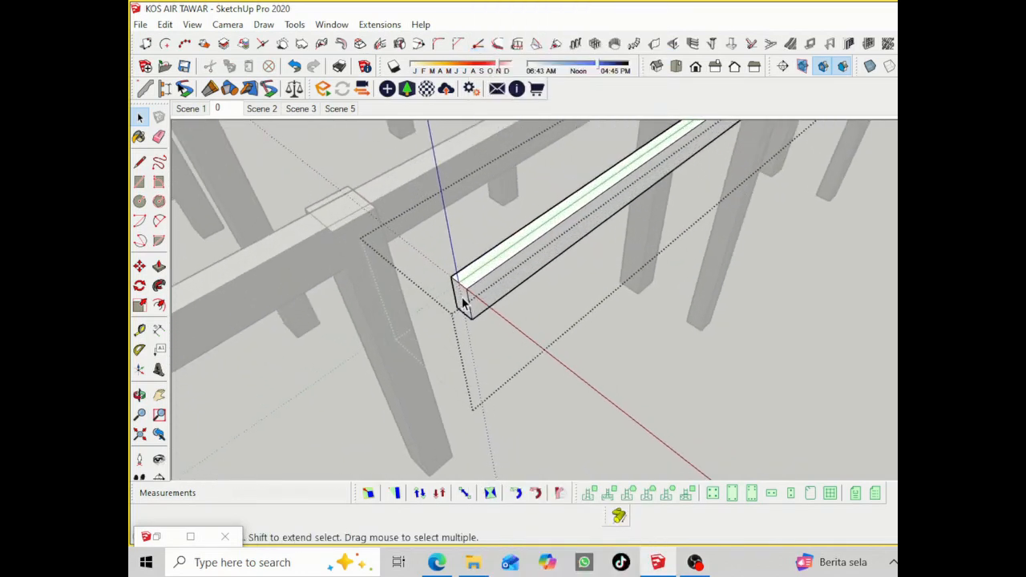
pyautogui.click(464, 300)
pyautogui.click(159, 266)
pyautogui.scroll(-4, 409, 311)
pyautogui.moveTo(438, 303); pyautogui.dragTo(349, 356)
pyautogui.press('space')
pyautogui.click(656, 328)
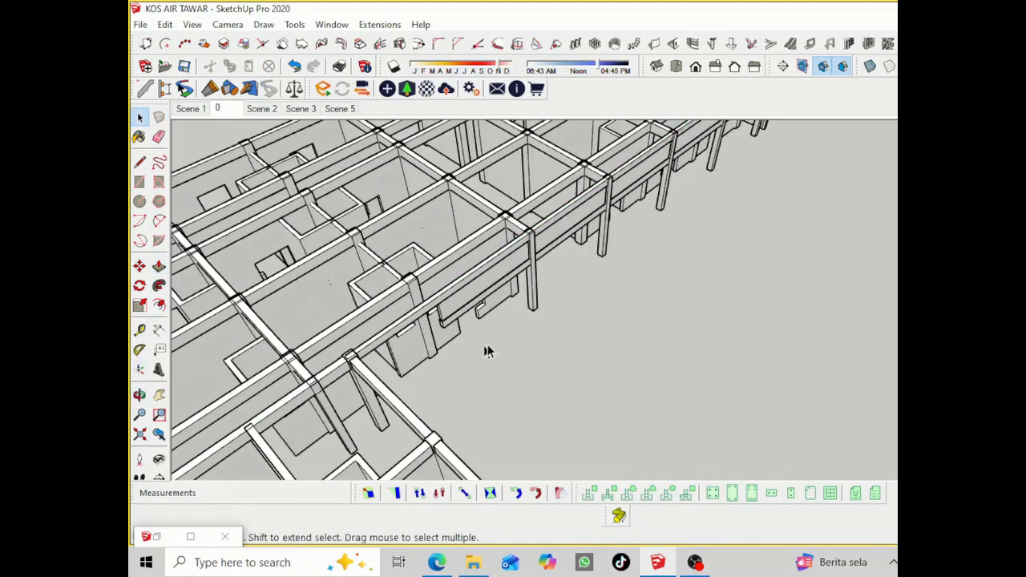
# Unhide the outer column under the extended long-side beam
pyautogui.click(164, 25)
pyautogui.moveTo(201, 255)
pyautogui.click(409, 289)
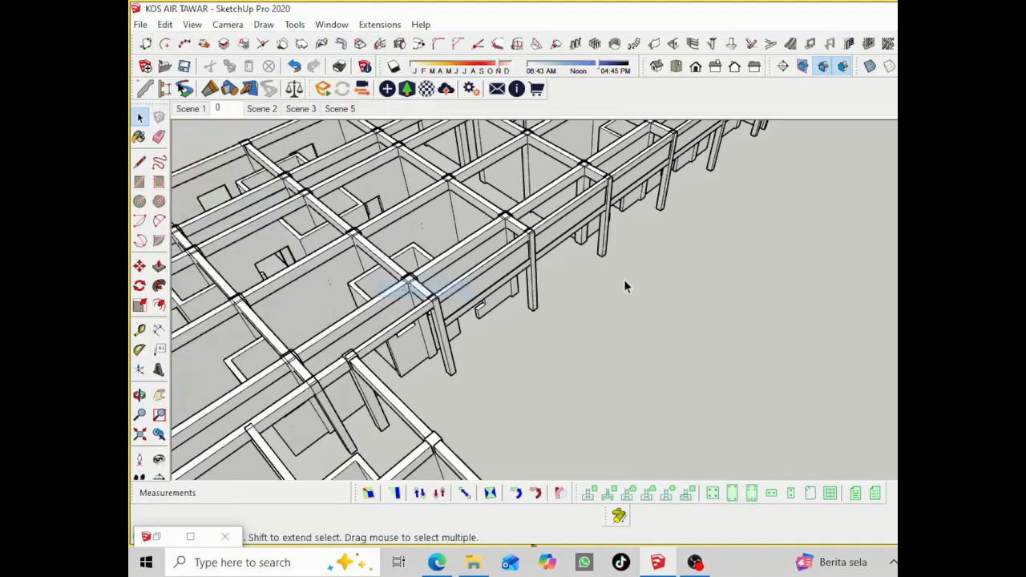
# Copy the wall panel between two outer columns 400 cm into the neighbouring bay beside the projecting wing
pyautogui.click(140, 396)
pyautogui.moveTo(545, 321); pyautogui.dragTo(316, 185)
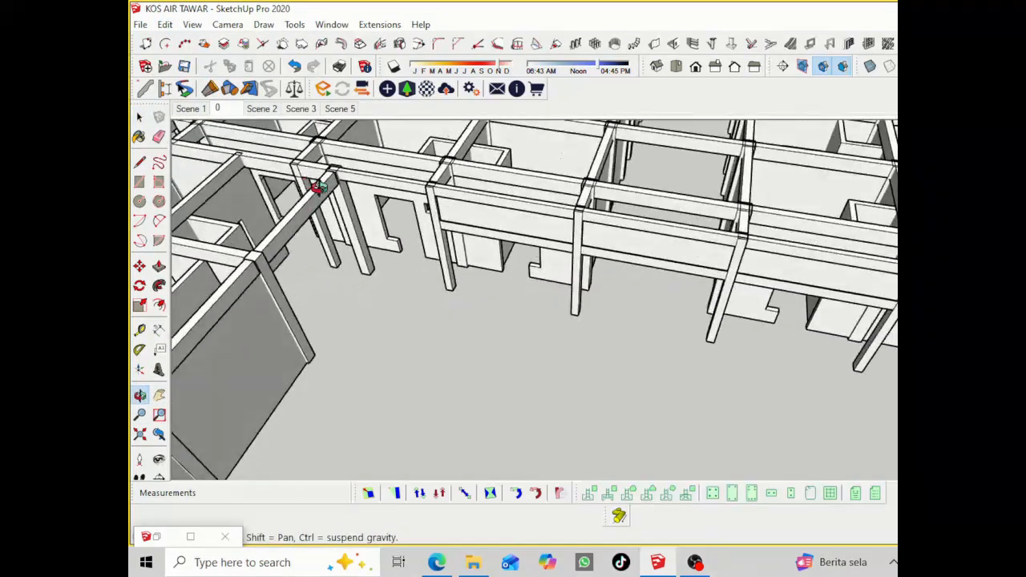
pyautogui.scroll(1, 409, 211)
pyautogui.rightClick(414, 211)
pyautogui.click(468, 221)
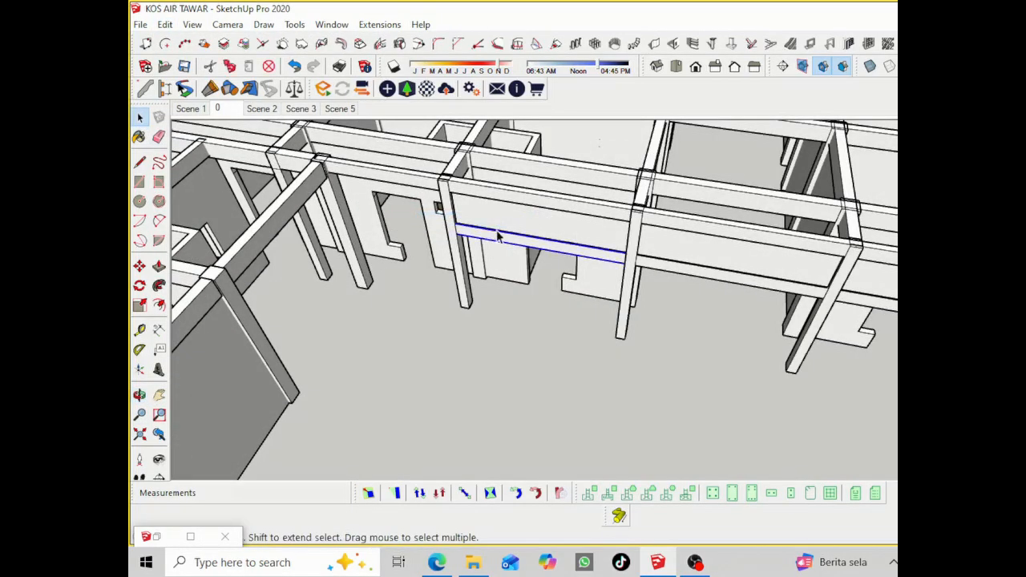
pyautogui.click(139, 268)
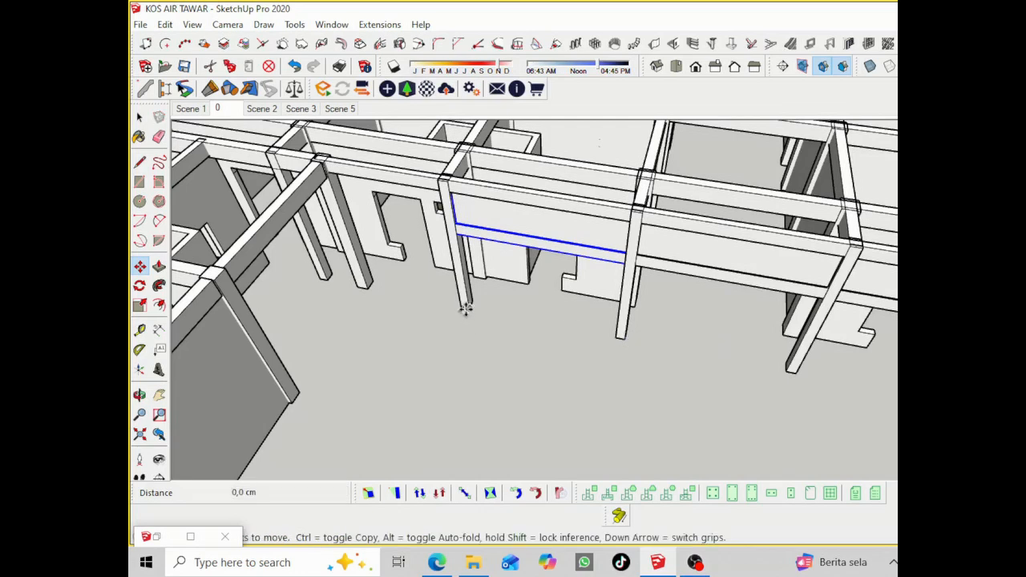
pyautogui.press('space')
pyautogui.scroll(1, 542, 240)
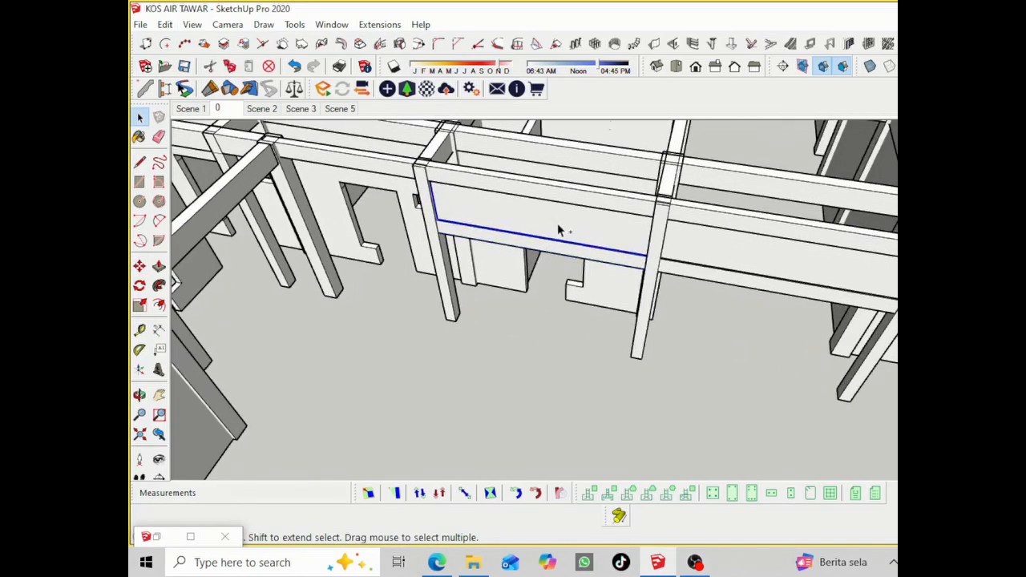
pyautogui.click(139, 267)
pyautogui.click(639, 358)
pyautogui.press('ctrl')
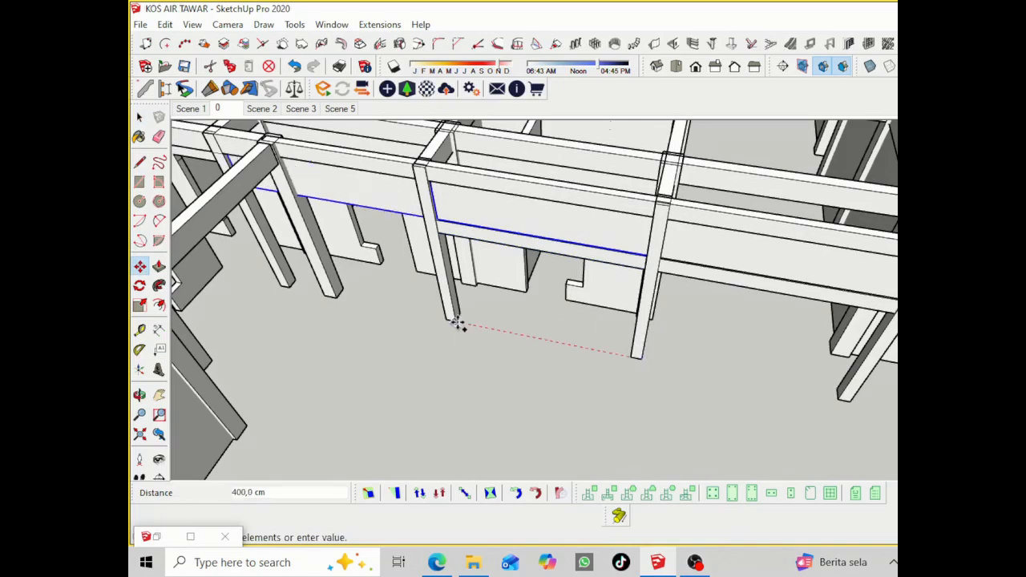
pyautogui.click(457, 323)
# Copy the beam strip below that wall panel 400 cm into the same bay beside the projecting wing
pyautogui.click(138, 117)
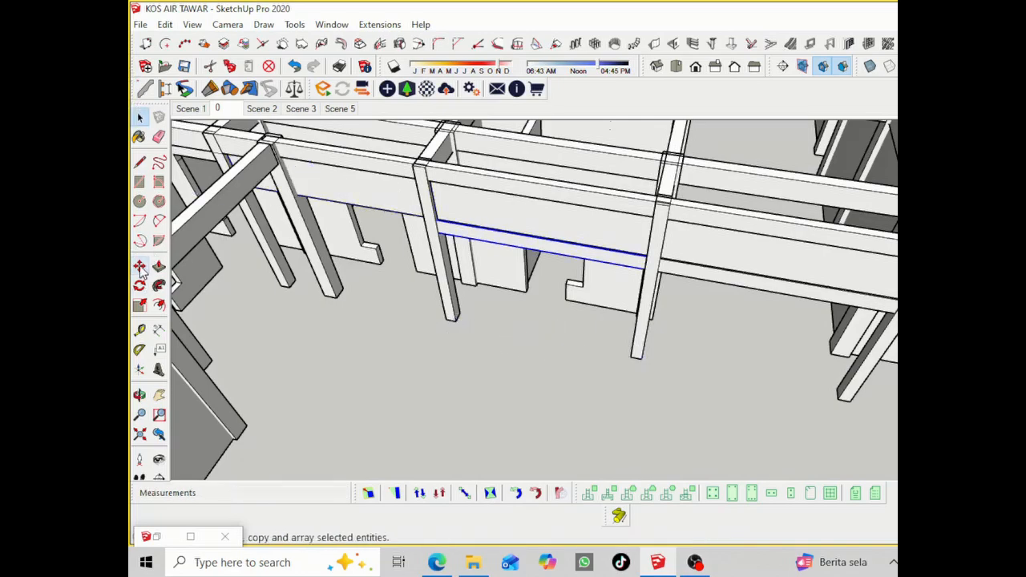
pyautogui.click(138, 267)
pyautogui.click(640, 358)
pyautogui.press('ctrl')
pyautogui.click(455, 323)
pyautogui.click(140, 118)
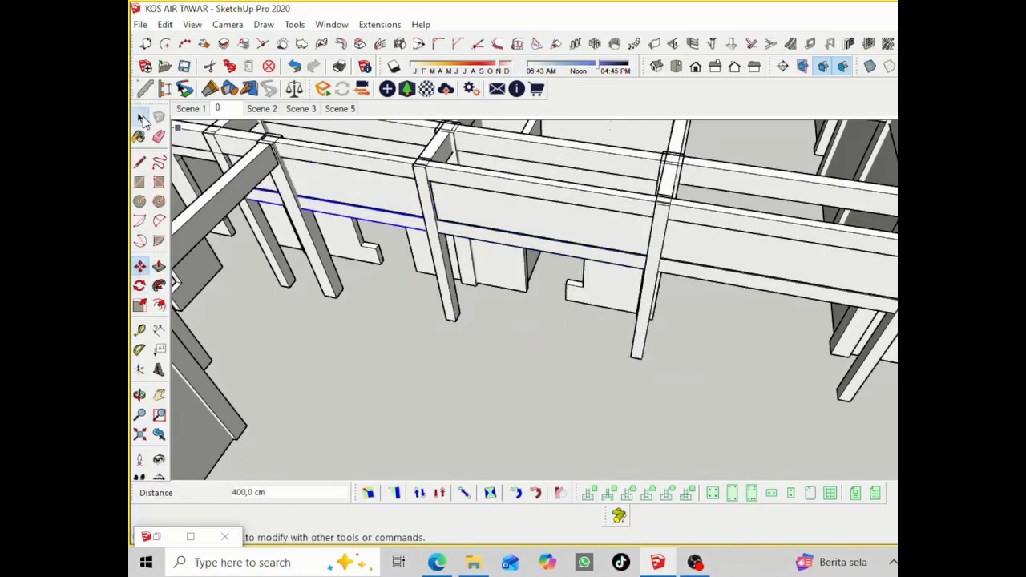
pyautogui.scroll(-10, 496, 392)
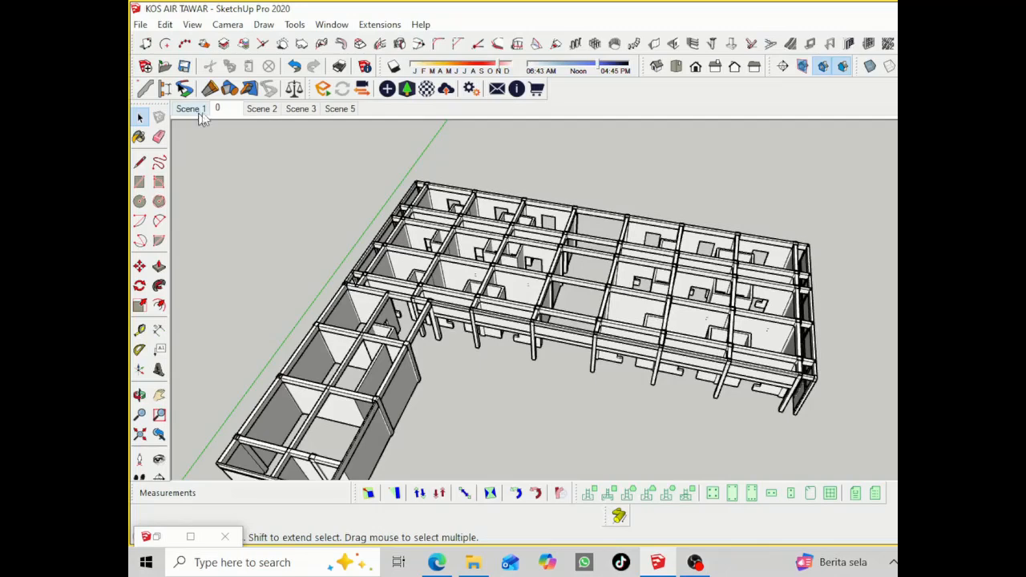
# Switch to Scene 1 and delete the strip running along the inner long edge of the floor slab
pyautogui.click(192, 109)
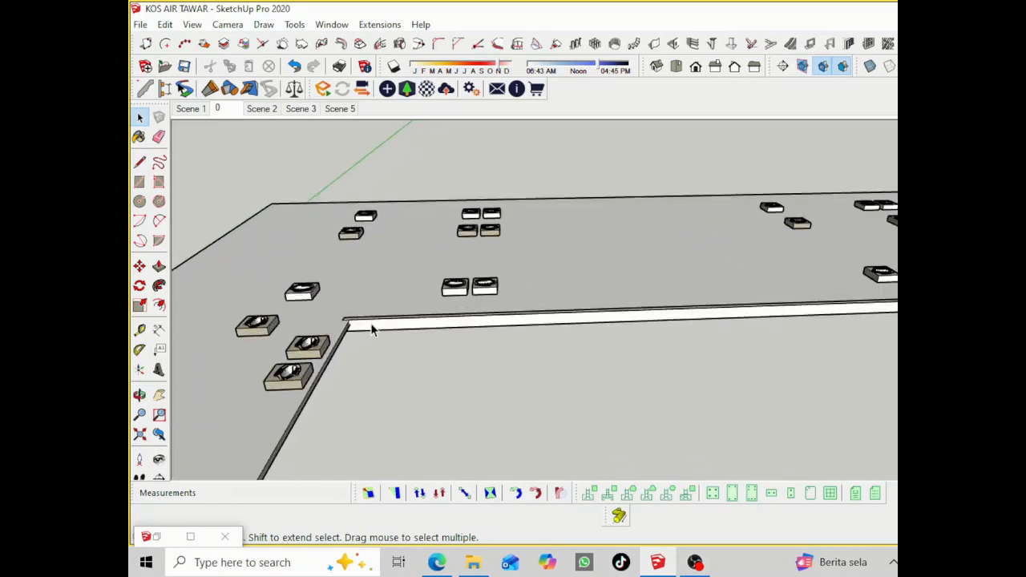
pyautogui.click(374, 324)
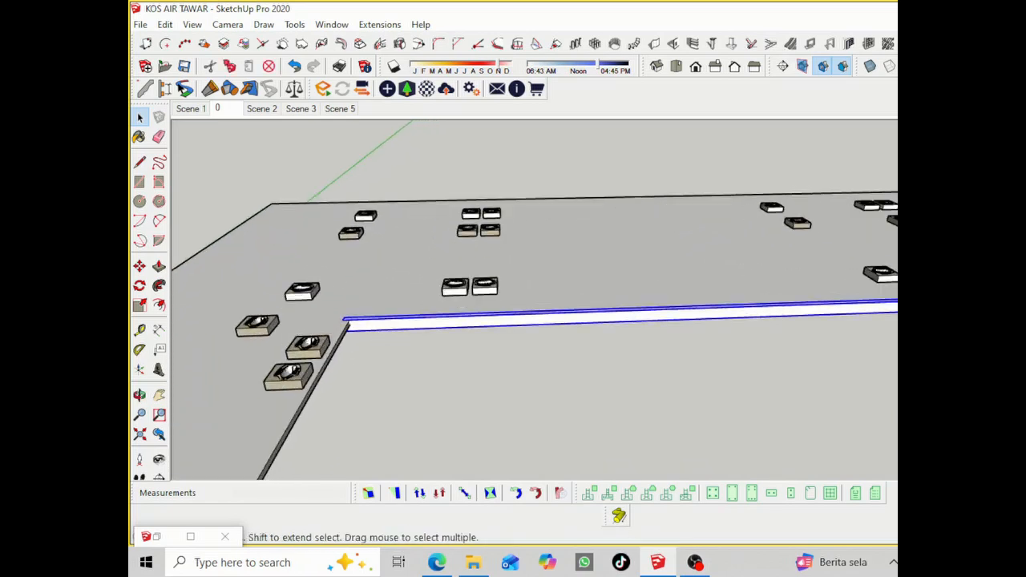
pyautogui.press('Delete')
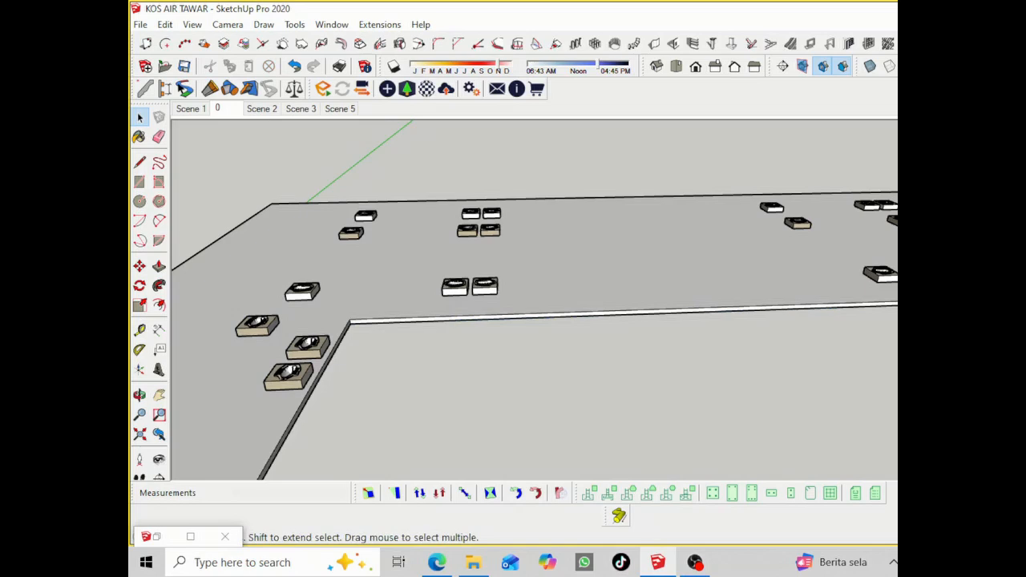
# Examine the floor slab and the columns beneath it from several sides
pyautogui.hotkey('shift', 'h')
pyautogui.press('o')
pyautogui.moveTo(422, 325); pyautogui.dragTo(543, 310)
pyautogui.scroll(-2, 541, 311)
pyautogui.rightClick(665, 323)
pyautogui.click(681, 330)
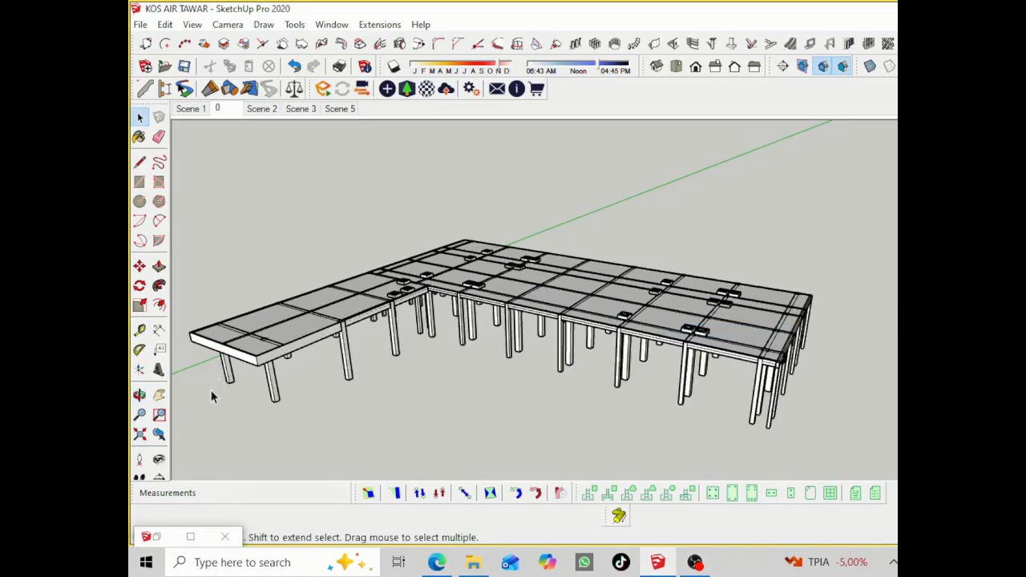
pyautogui.press('o')
pyautogui.moveTo(216, 394); pyautogui.dragTo(491, 384)
pyautogui.rightClick(775, 309)
pyautogui.click(798, 315)
# Place a guide line 180 cm from the column beside the stair bay, following the floor plan's dividing line
pyautogui.click(141, 397)
pyautogui.scroll(2, 501, 357)
pyautogui.scroll(1, 512, 324)
pyautogui.scroll(-2, 522, 313)
pyautogui.scroll(3, 522, 313)
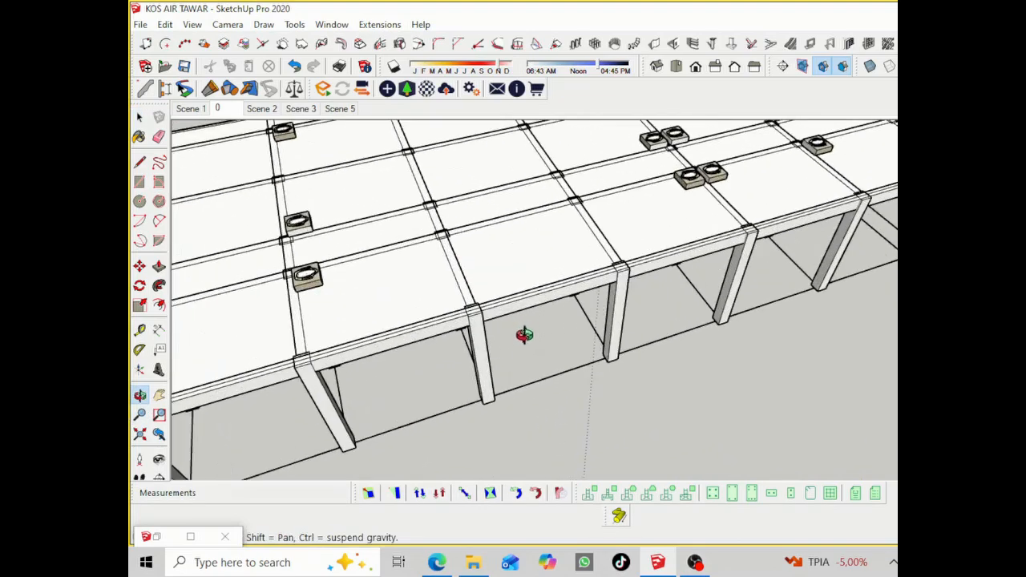
pyautogui.moveTo(525, 336); pyautogui.dragTo(568, 315)
pyautogui.rightClick(571, 319)
pyautogui.click(603, 328)
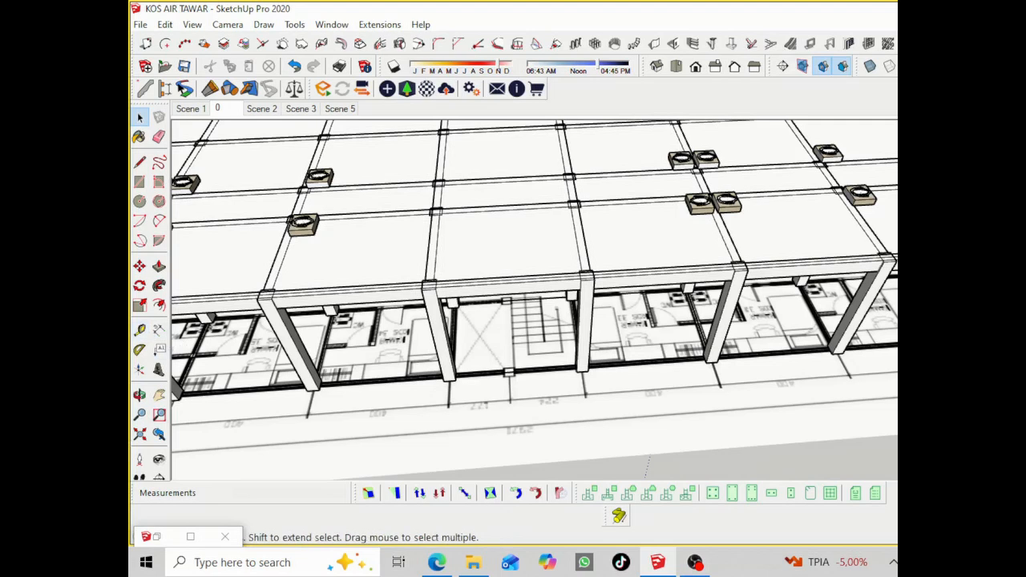
pyautogui.click(140, 330)
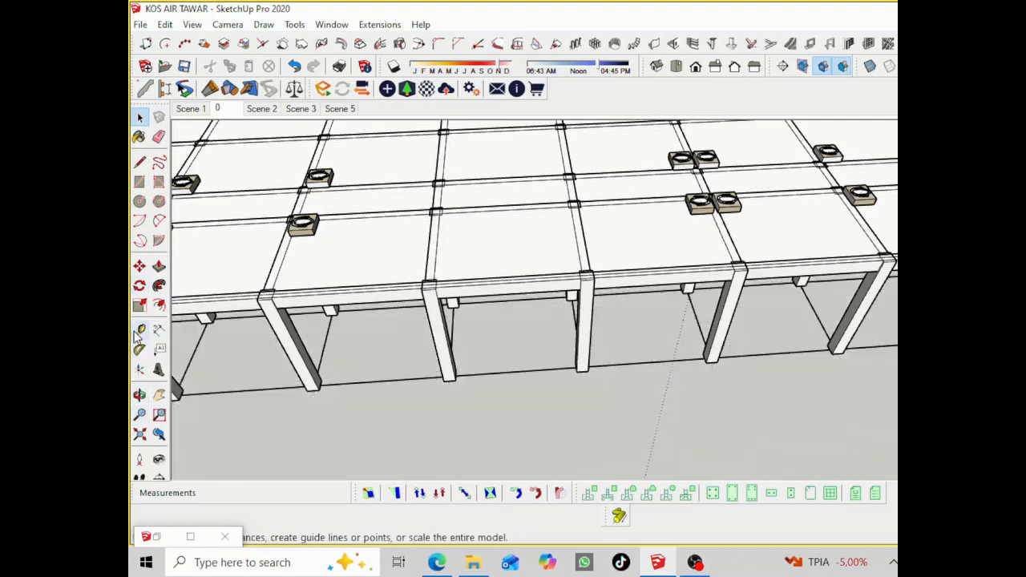
pyautogui.click(453, 318)
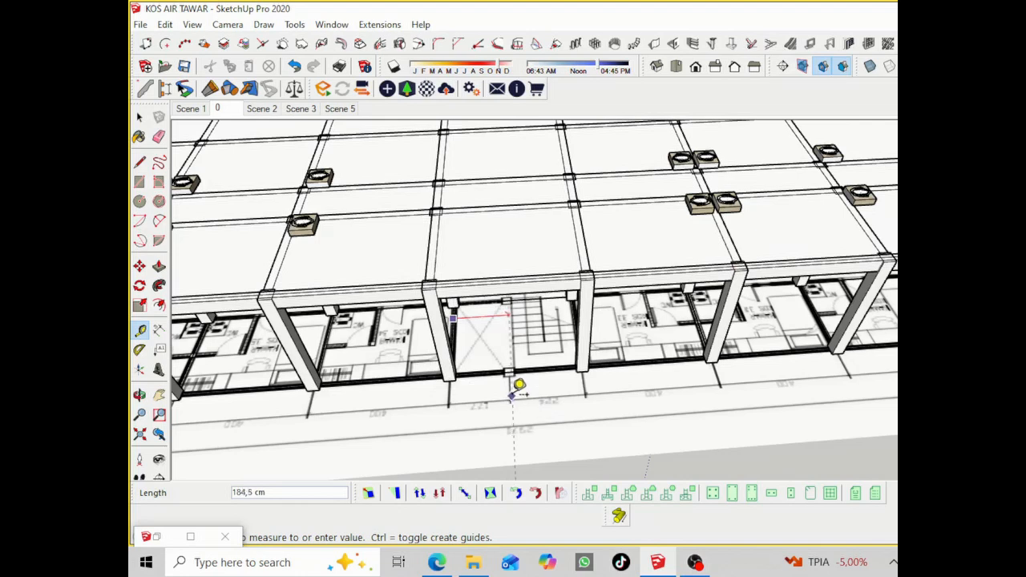
pyautogui.click(513, 393)
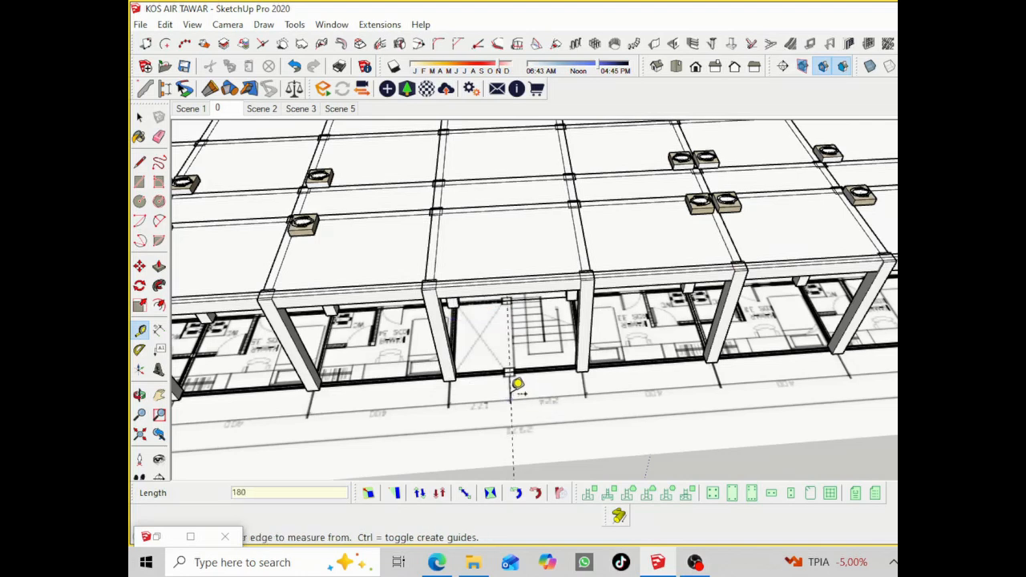
pyautogui.click(139, 117)
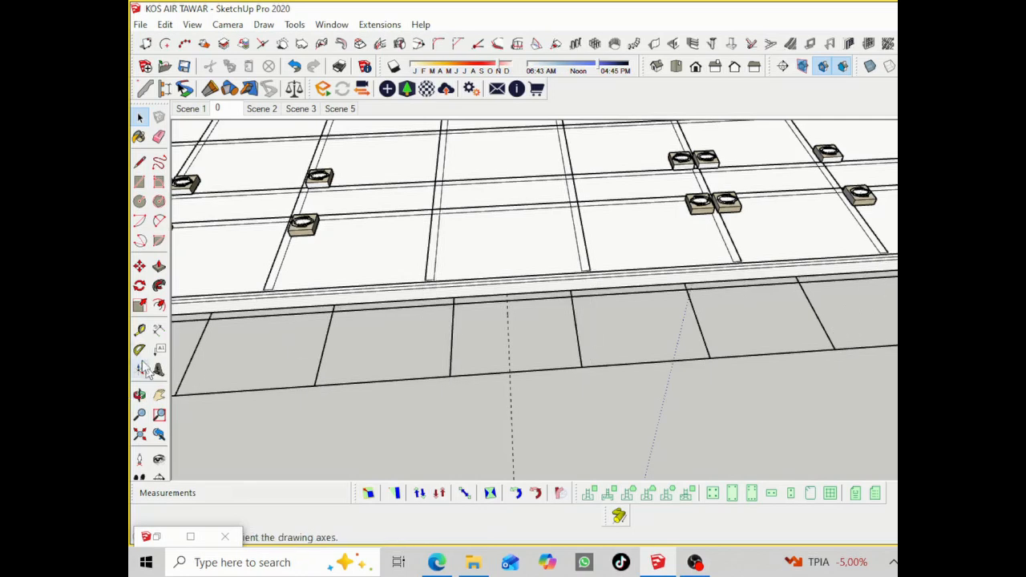
pyautogui.click(139, 330)
pyautogui.click(509, 344)
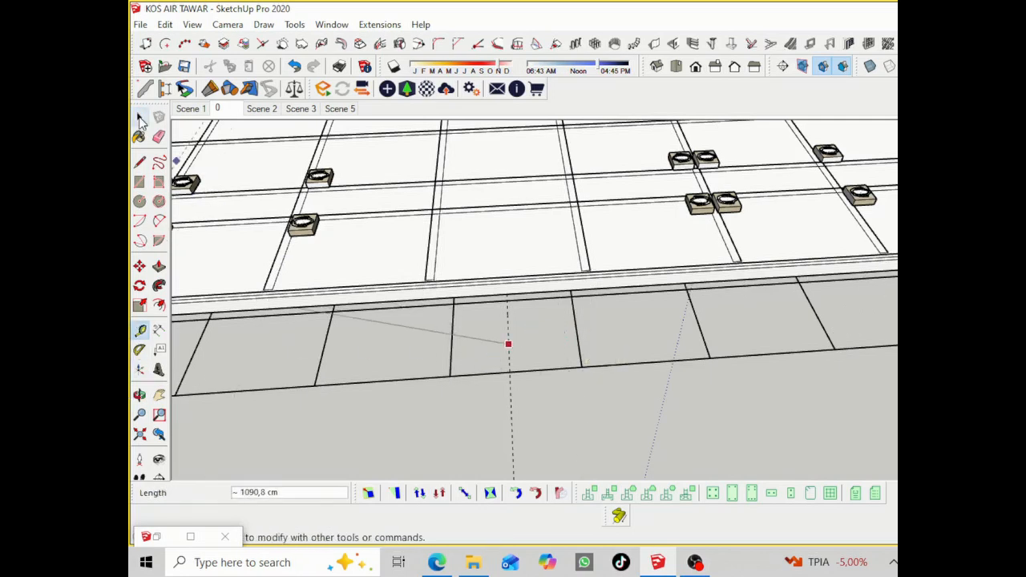
pyautogui.press('space')
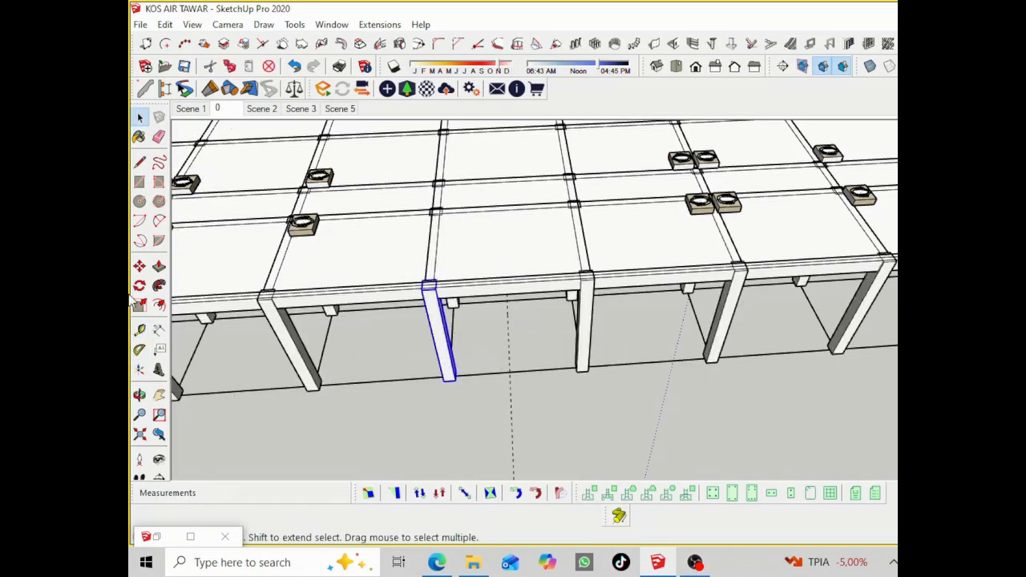
# Copy the column beside the stair bay 180 cm onto the guide line and hide the copy
pyautogui.click(139, 266)
pyautogui.click(266, 426)
pyautogui.press('ctrl')
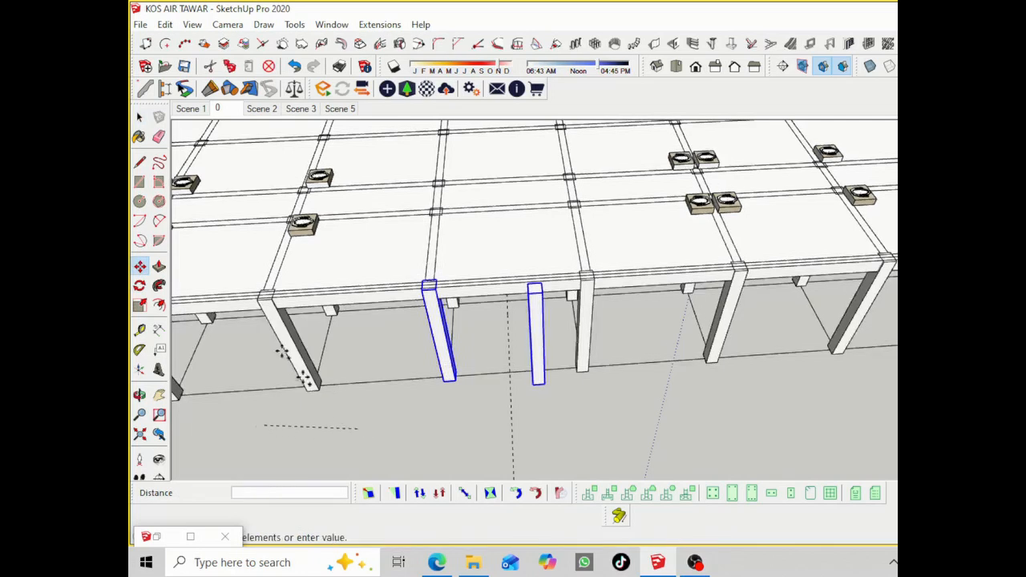
pyautogui.click(386, 421)
pyautogui.press('Return')
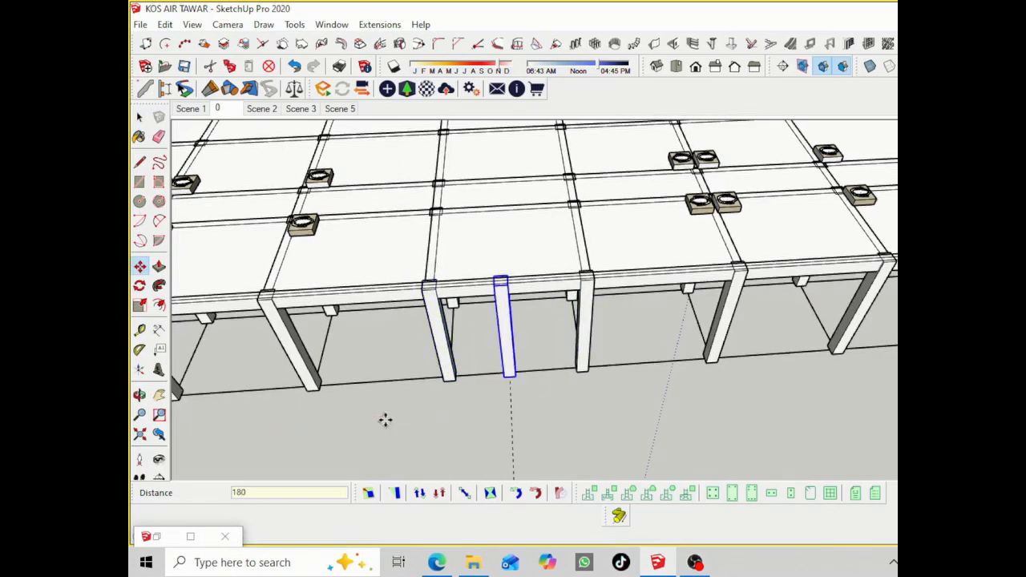
pyautogui.press('space')
pyautogui.rightClick(502, 329)
pyautogui.click(537, 56)
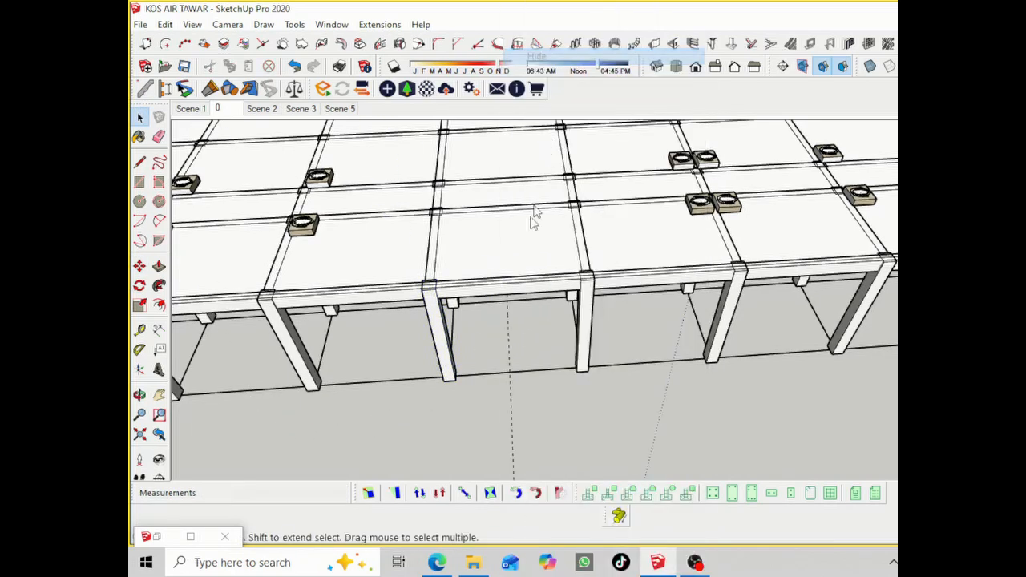
# Open the ground-level grid outline for editing and draw a line along the guide across the stair bay
pyautogui.click(139, 395)
pyautogui.moveTo(497, 385); pyautogui.dragTo(520, 351)
pyautogui.rightClick(520, 351)
pyautogui.click(554, 361)
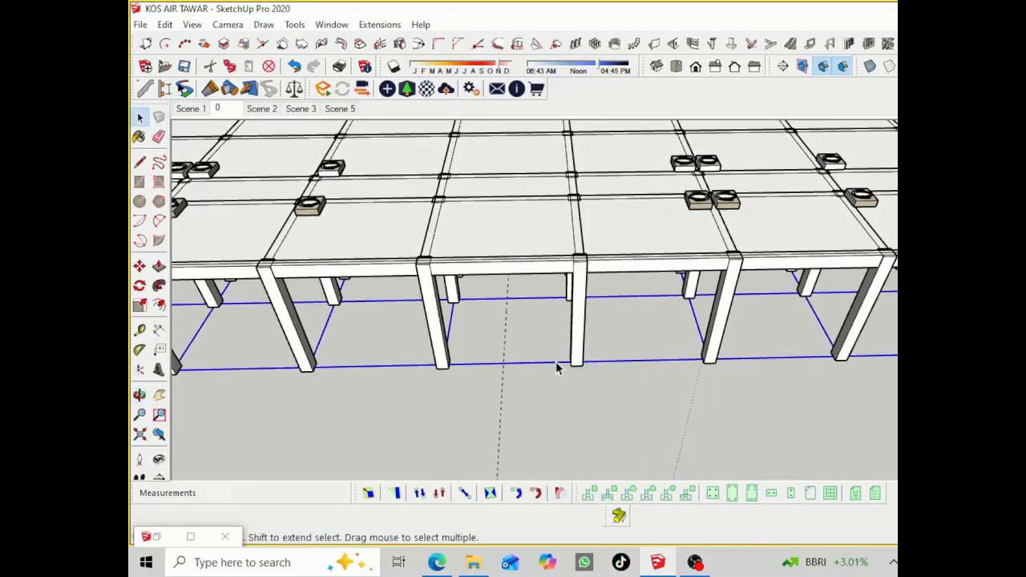
pyautogui.rightClick(557, 361)
pyautogui.click(613, 131)
pyautogui.press('l')
pyautogui.click(533, 296)
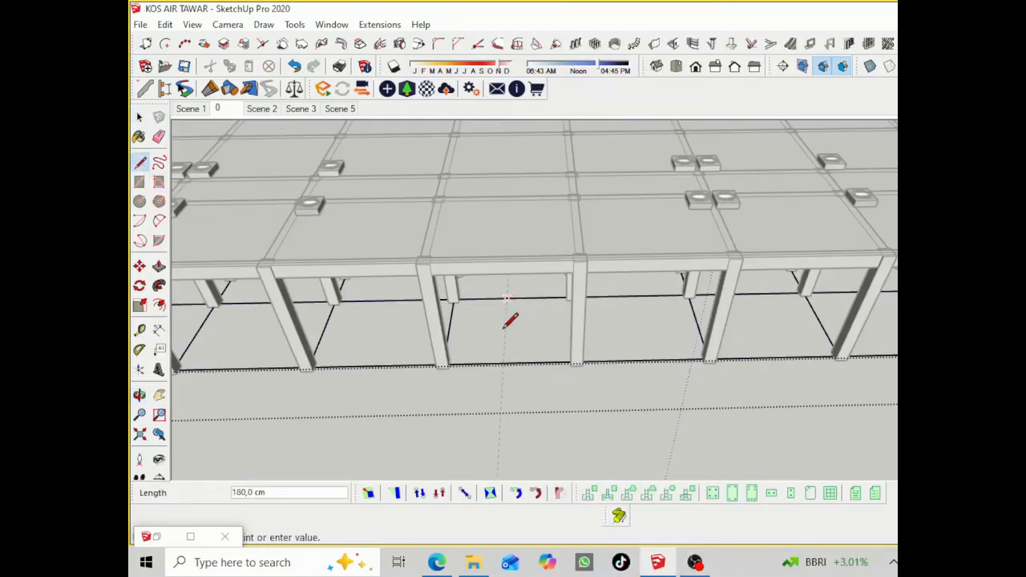
pyautogui.click(507, 363)
# Delete the faces formed on both sides of the new dividing line and leave the group
pyautogui.press('space')
pyautogui.press('Delete')
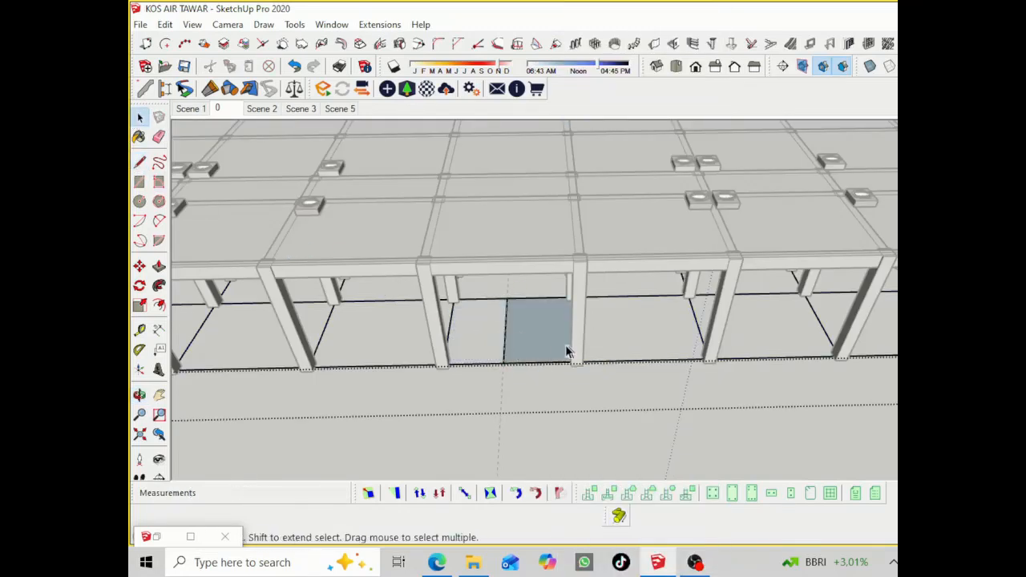
pyautogui.click(566, 345)
pyautogui.press('Delete')
pyautogui.click(570, 433)
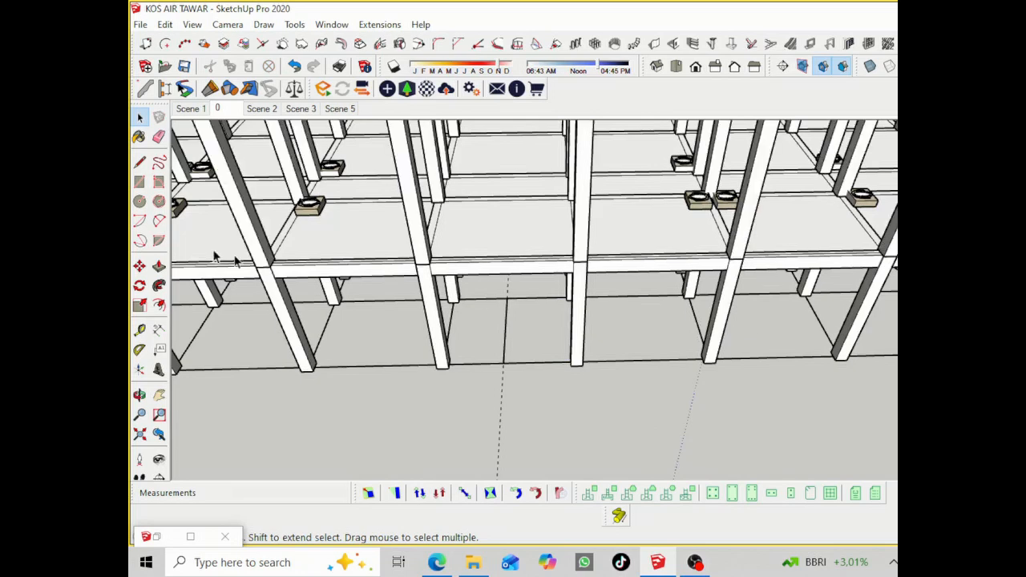
# Unhide the additional ground-floor column in the stair bay
pyautogui.click(165, 24)
pyautogui.moveTo(211, 255)
pyautogui.click(413, 273)
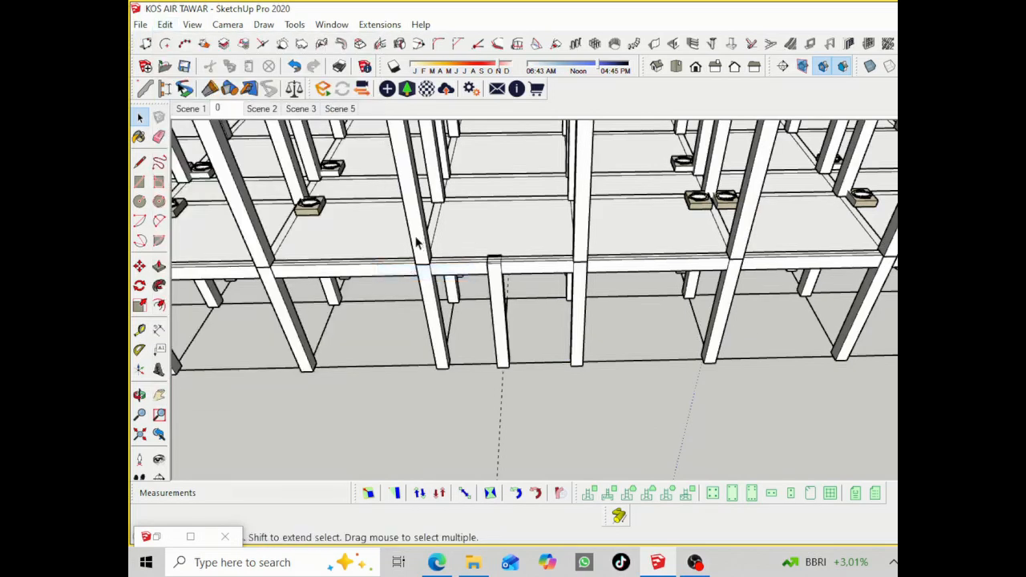
# Copy the neighbouring upper-floor column 180 cm so it stands on top of the additional stair-bay column
pyautogui.click(140, 266)
pyautogui.click(425, 263)
pyautogui.press('ctrl')
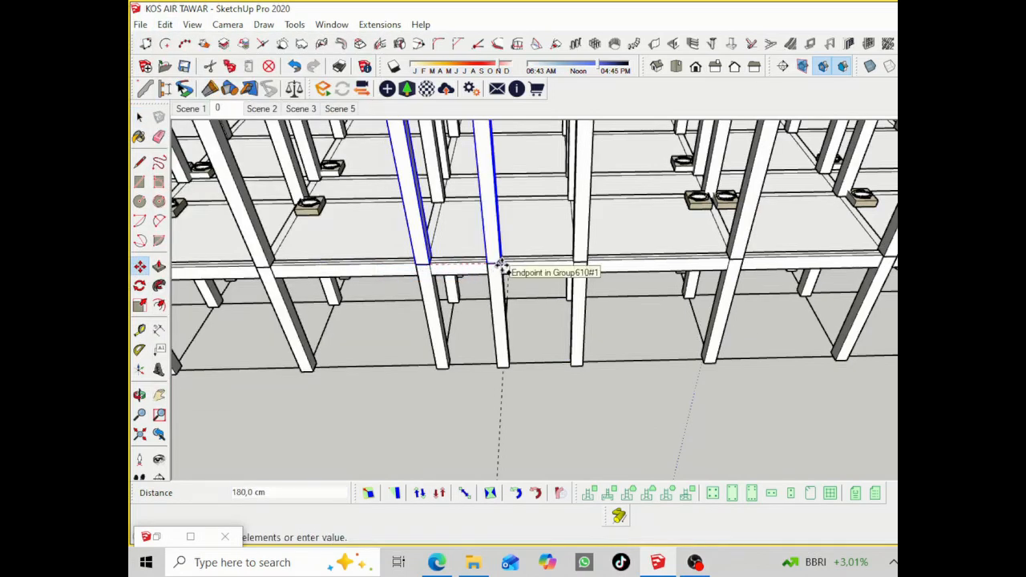
pyautogui.click(498, 263)
pyautogui.click(139, 118)
# Offset a guide line 390 cm from the ground-level guide up to the upper beam level at the added column
pyautogui.click(139, 394)
pyautogui.scroll(-3, 606, 369)
pyautogui.moveTo(605, 369); pyautogui.dragTo(585, 384)
pyautogui.rightClick(584, 385)
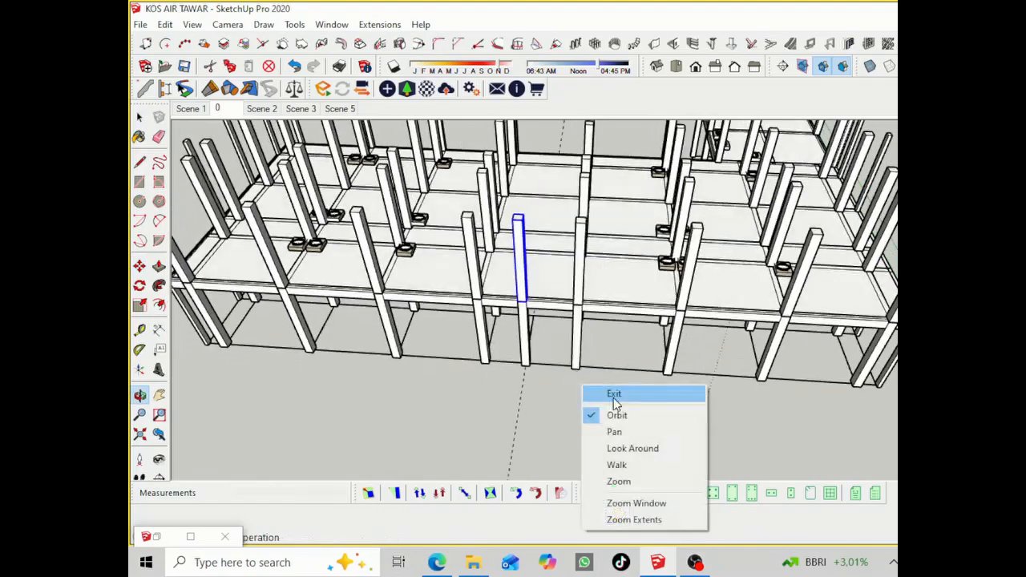
pyautogui.click(613, 396)
pyautogui.press('o')
pyautogui.moveTo(465, 305); pyautogui.dragTo(656, 295)
pyautogui.scroll(10, 580, 225)
pyautogui.press('space')
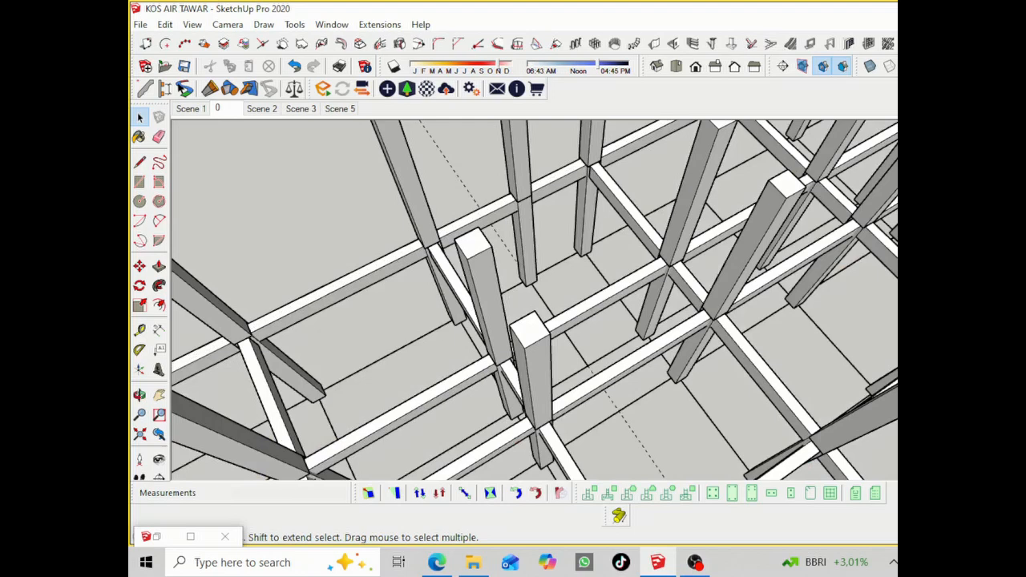
pyautogui.click(140, 332)
pyautogui.click(468, 189)
pyautogui.scroll(3, 550, 188)
pyautogui.click(499, 197)
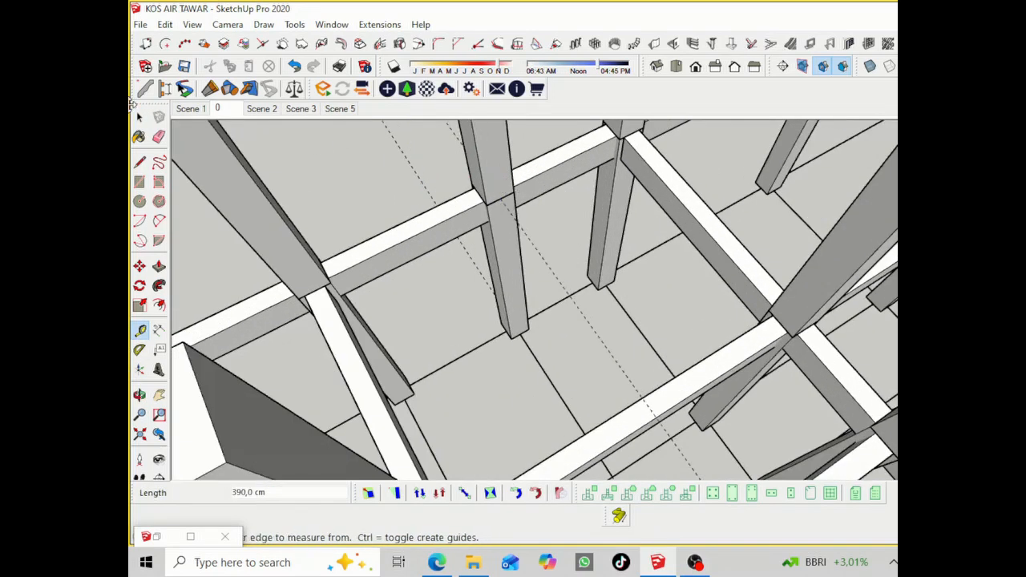
pyautogui.click(139, 118)
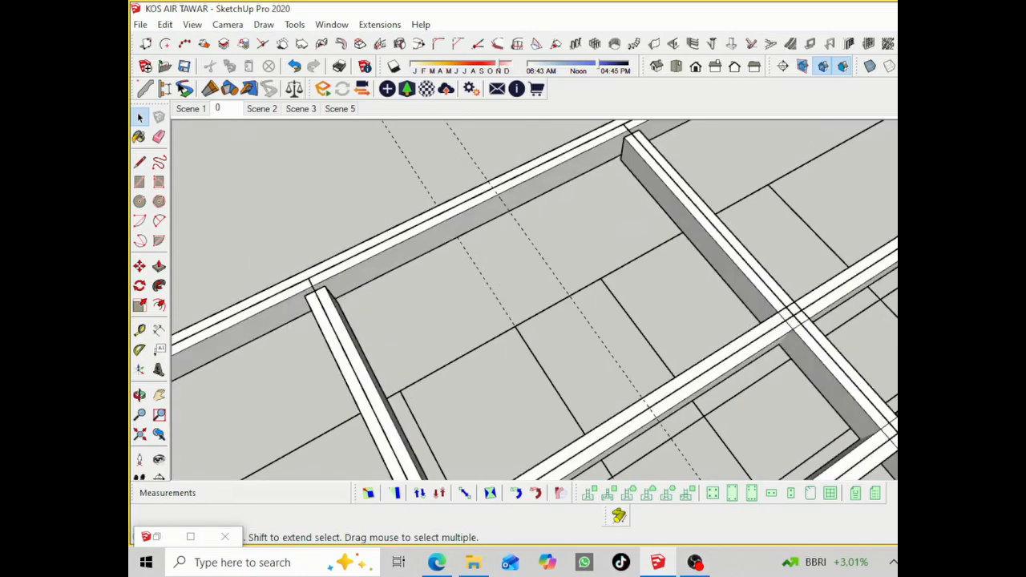
# Open the upper-level beam outline for editing and draw a 300 cm line along the guide across the stair bay
pyautogui.rightClick(511, 182)
pyautogui.click(590, 118)
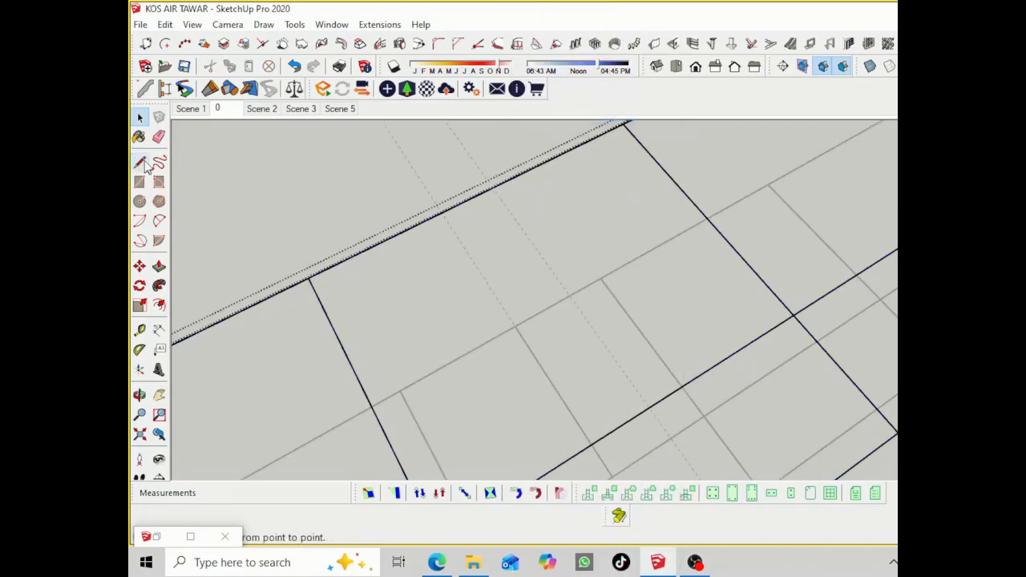
pyautogui.click(140, 162)
pyautogui.click(504, 186)
pyautogui.click(648, 405)
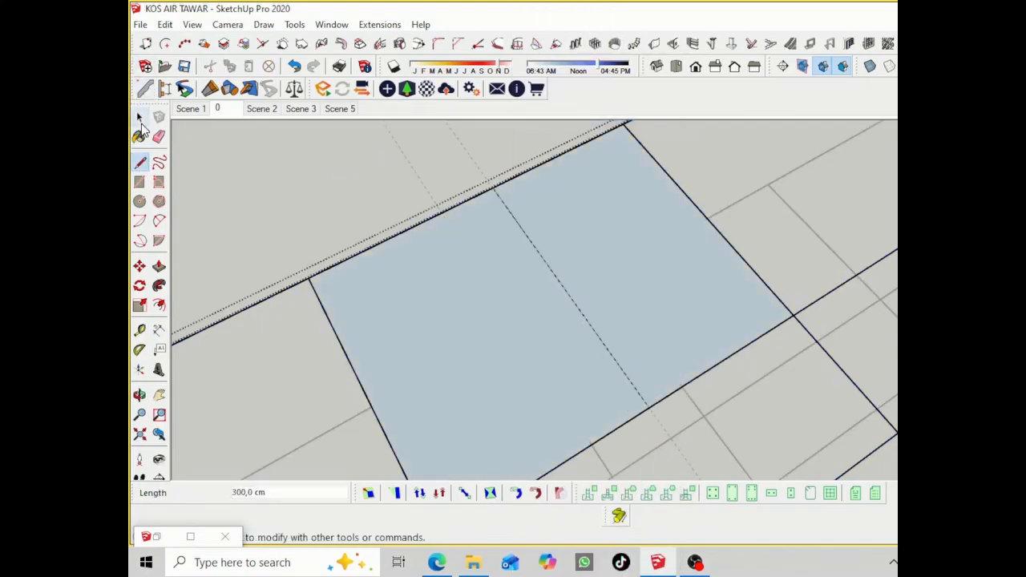
# Delete the two faces on either side of the dividing line in the upper-level outline of the stair bay
pyautogui.click(141, 122)
pyautogui.click(416, 311)
pyautogui.press('Delete')
pyautogui.click(543, 250)
pyautogui.press('Delete')
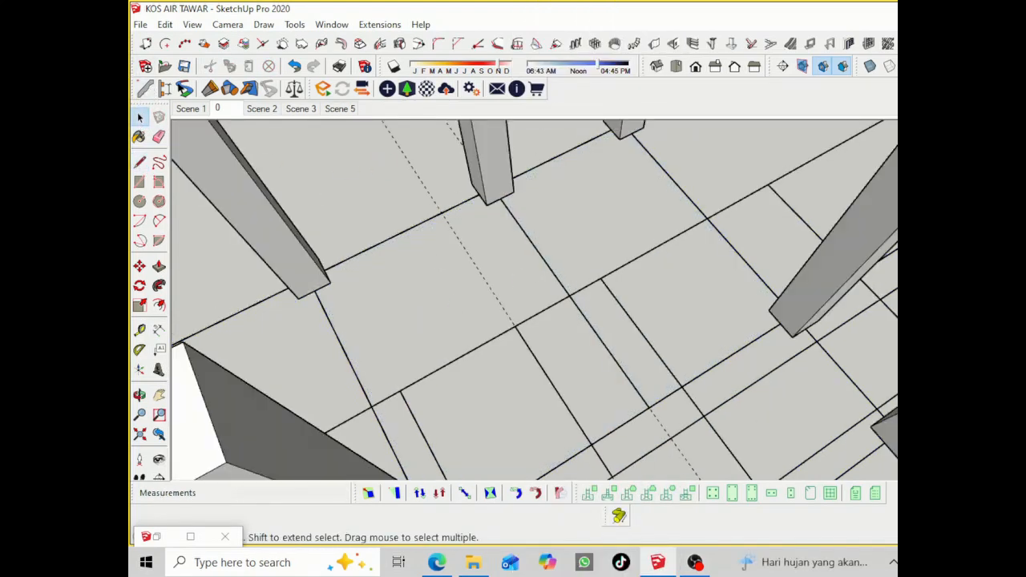
# Copy the added stair-bay column on the outer beam line 300 cm inward along the dividing line to the next beam line
pyautogui.moveTo(642, 241); pyautogui.dragTo(676, 234, button='middle')
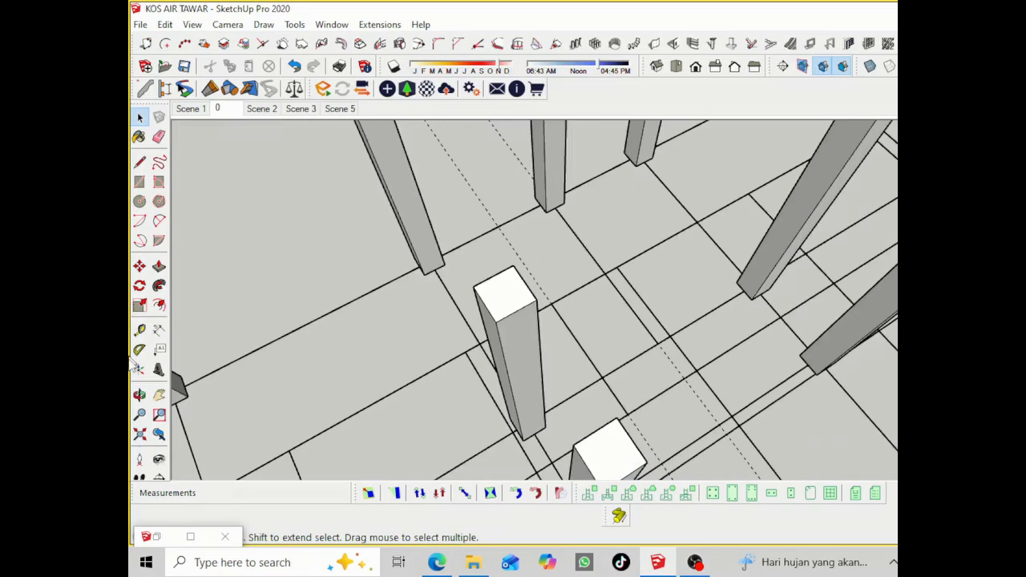
pyautogui.moveTo(449, 321); pyautogui.dragTo(452, 245, button='middle')
pyautogui.rightClick(589, 264)
pyautogui.click(622, 270)
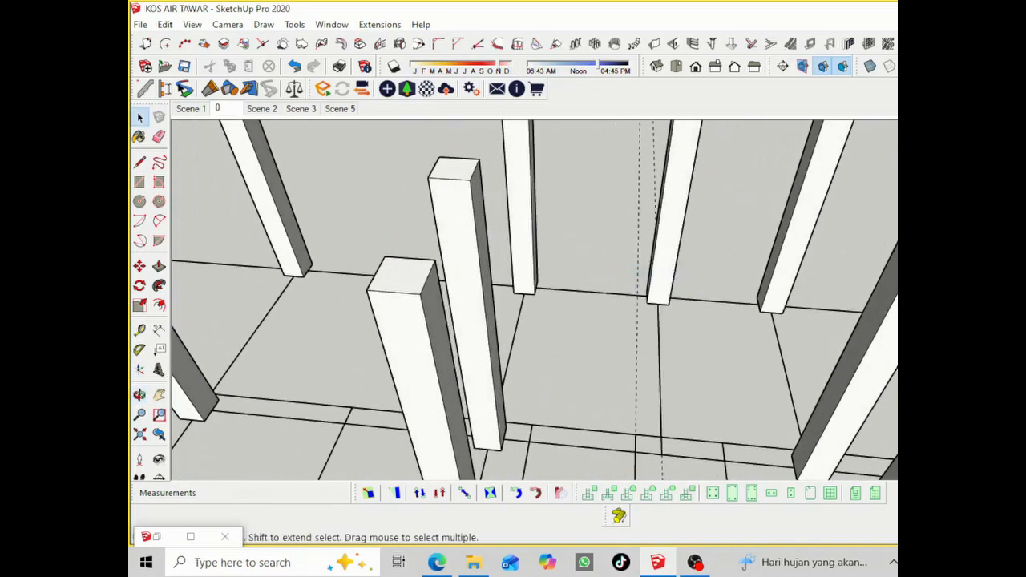
pyautogui.moveTo(594, 270); pyautogui.dragTo(629, 236, button='middle')
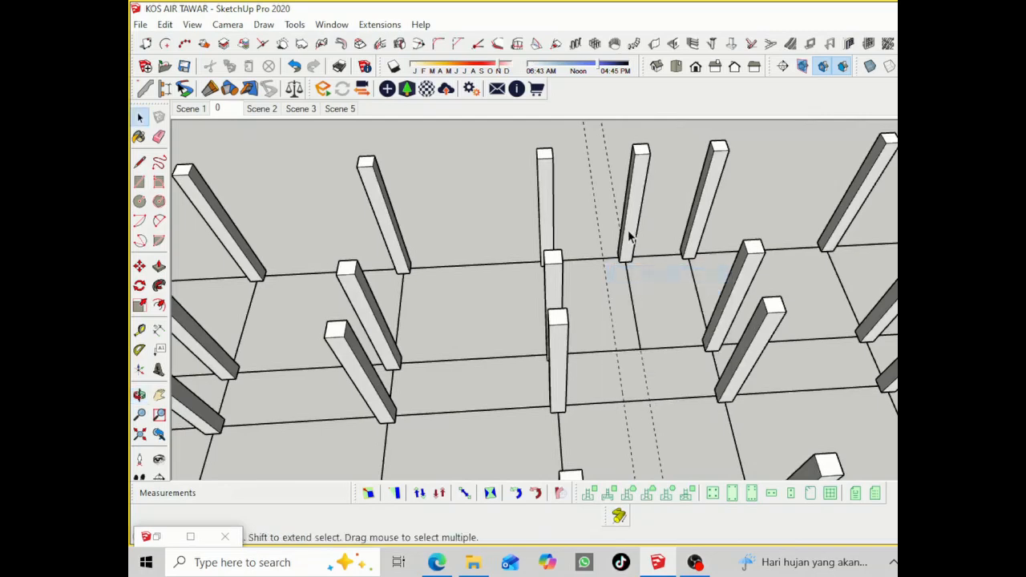
pyautogui.click(629, 237)
pyautogui.click(140, 267)
pyautogui.click(605, 258)
pyautogui.press('ctrl')
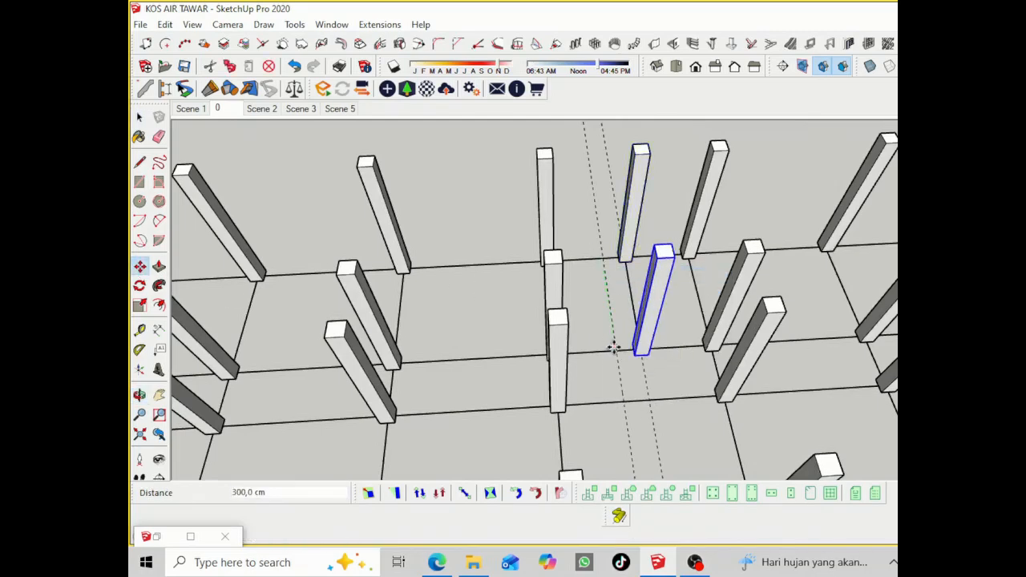
pyautogui.click(613, 347)
pyautogui.click(139, 117)
# Unhide the upper floor slab and toilets, and show the model from the top in parallel projection
pyautogui.click(453, 184)
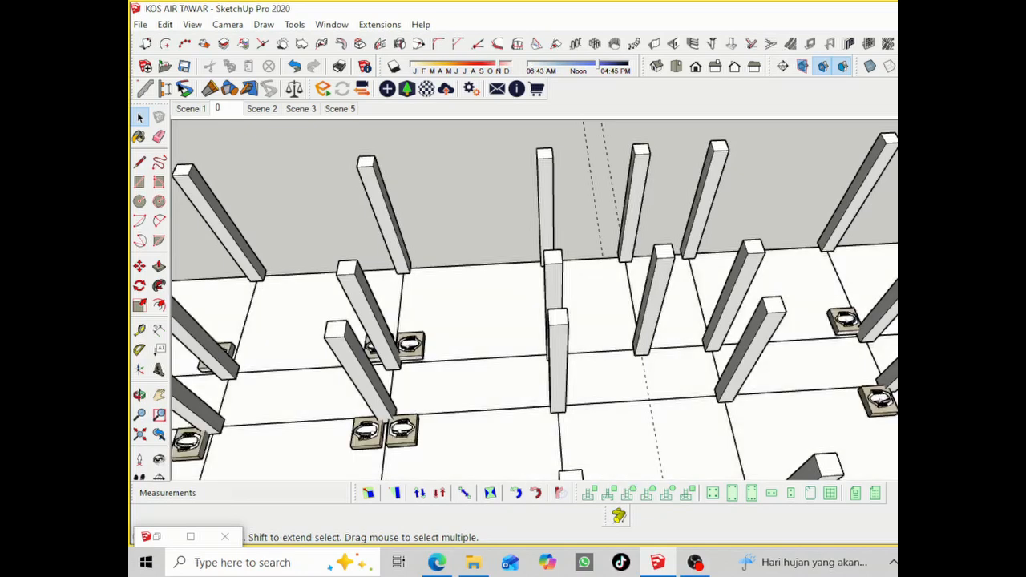
pyautogui.click(674, 66)
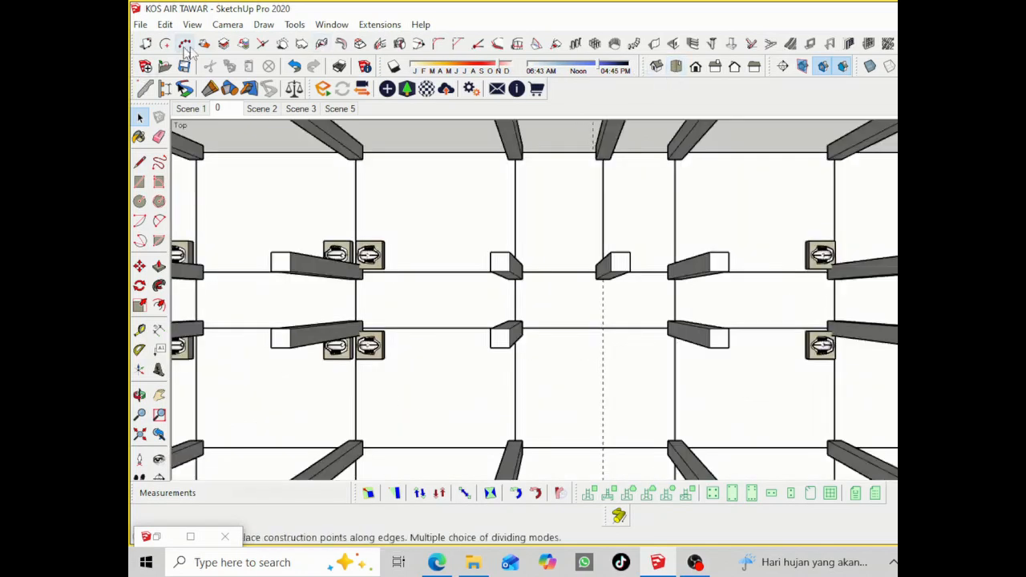
pyautogui.click(192, 24)
pyautogui.moveTo(221, 28)
pyautogui.click(269, 96)
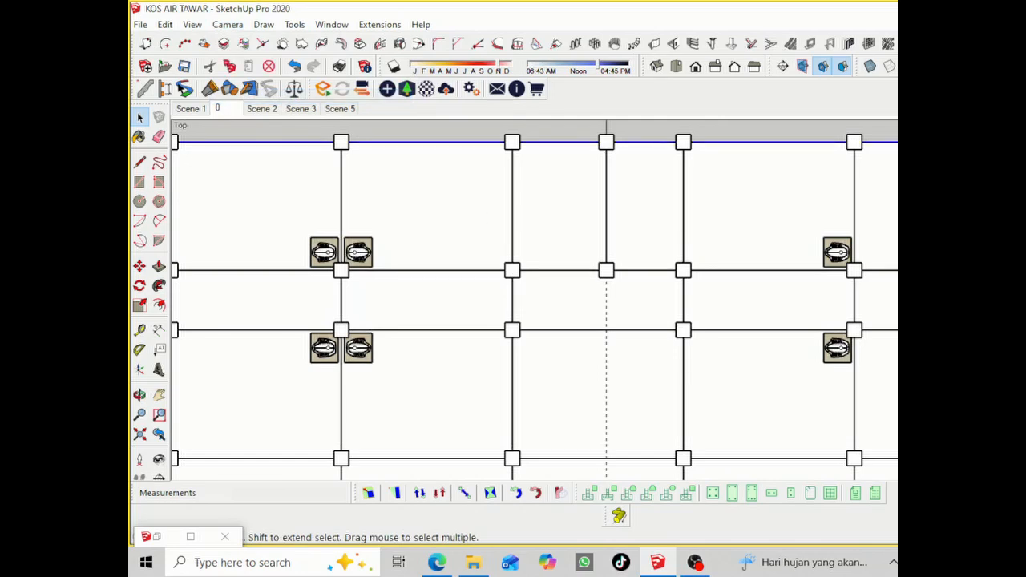
# Hide the columns and open the upper floor slab for editing around the stair bay
pyautogui.rightClick(569, 238)
pyautogui.click(591, 115)
pyautogui.scroll(1, 547, 194)
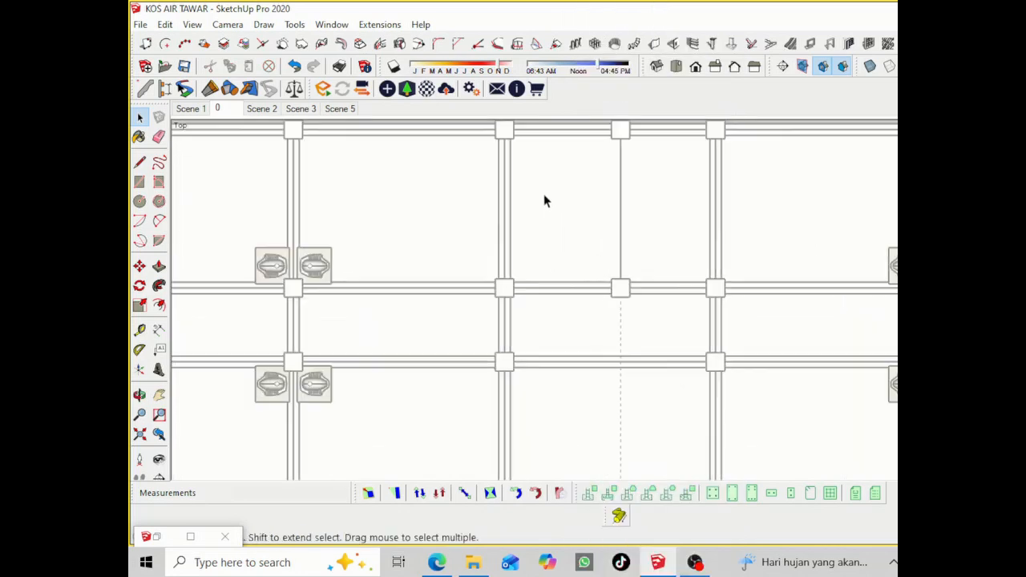
pyautogui.click(544, 194)
pyautogui.scroll(1, 550, 189)
pyautogui.scroll(-1, 352, 306)
pyautogui.scroll(1, 469, 305)
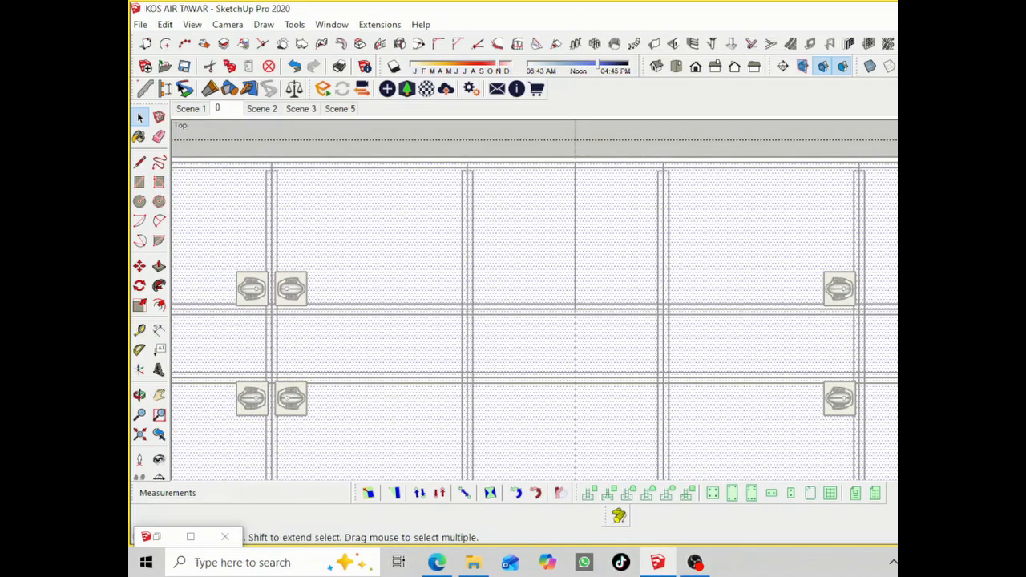
pyautogui.scroll(1, 522, 204)
# Draw a rectangle about 209 cm wide on the slab, from the beam corner to the dividing line, for the stair opening
pyautogui.click(139, 162)
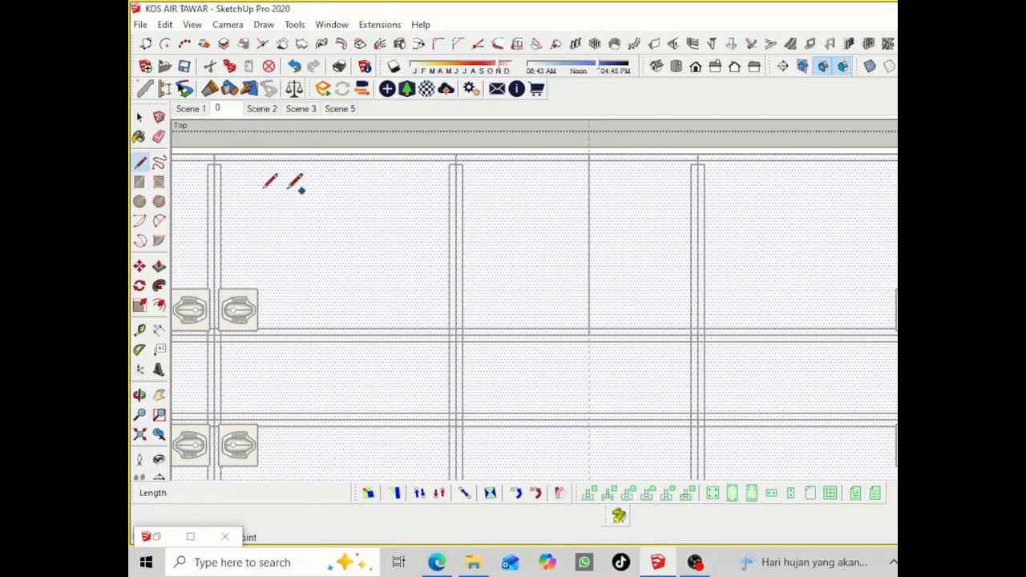
pyautogui.click(139, 182)
pyautogui.scroll(1, 435, 173)
pyautogui.click(469, 161)
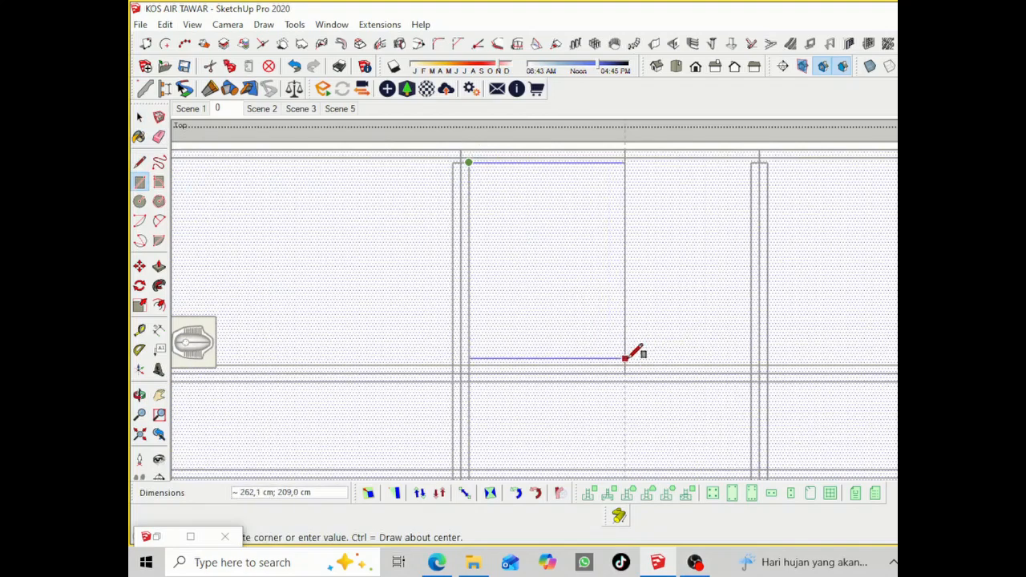
pyautogui.click(624, 366)
pyautogui.press('space')
# Push the rectangle 12 cm through the slab to cut the stair opening, and finish editing the slab
pyautogui.click(140, 395)
pyautogui.moveTo(261, 396); pyautogui.dragTo(420, 234)
pyautogui.rightClick(421, 234)
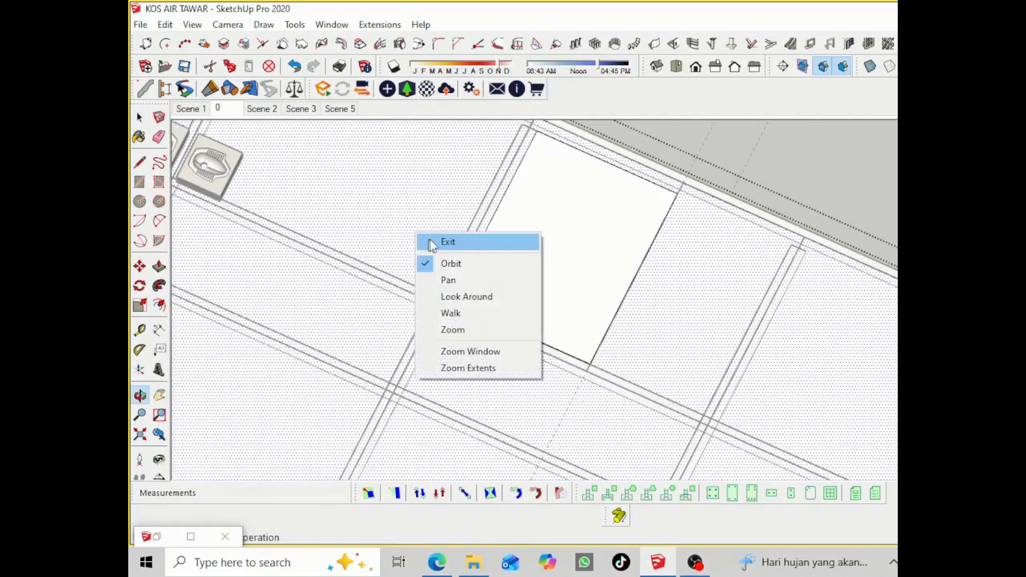
pyautogui.click(442, 239)
pyautogui.click(513, 241)
pyautogui.press('p')
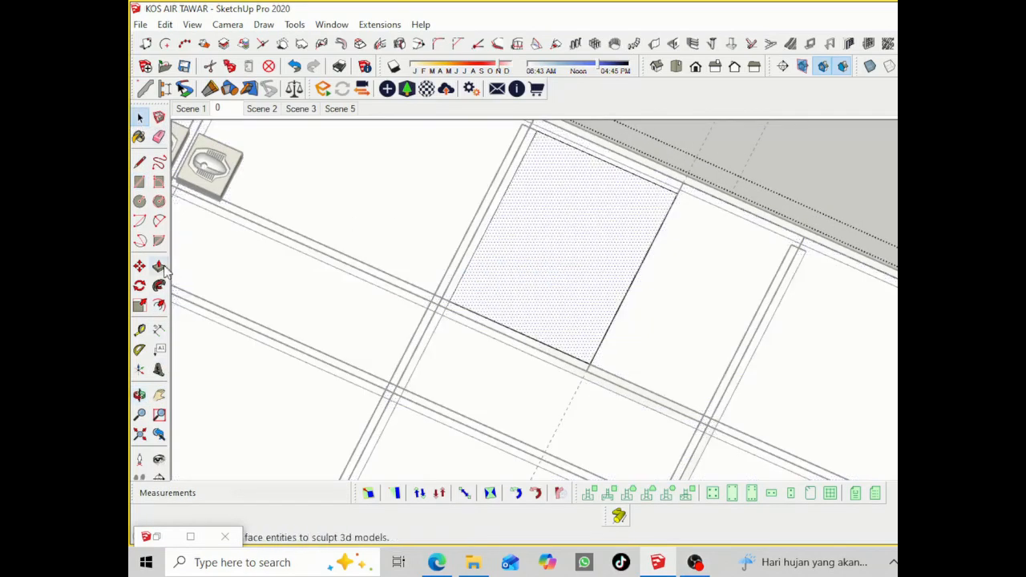
pyautogui.click(544, 218)
pyautogui.press('Return')
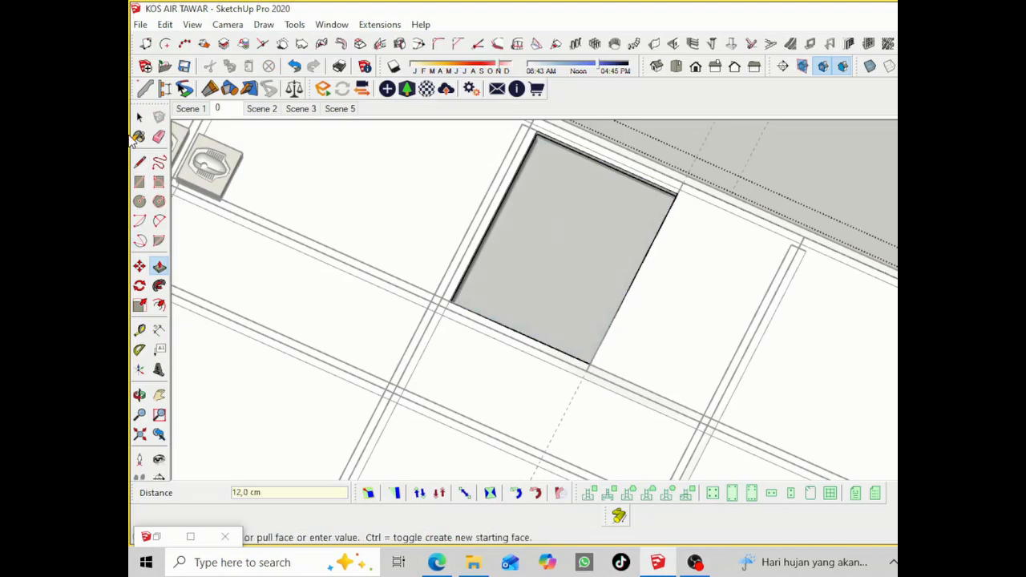
pyautogui.click(139, 117)
pyautogui.scroll(-1, 513, 198)
pyautogui.click(807, 171)
# Measure the clear span between the outer and inner beams in the bay beside the stair opening
pyautogui.click(140, 395)
pyautogui.moveTo(561, 305); pyautogui.dragTo(570, 217)
pyautogui.rightClick(570, 217)
pyautogui.click(587, 227)
pyautogui.click(140, 329)
pyautogui.scroll(1, 546, 191)
pyautogui.click(486, 201)
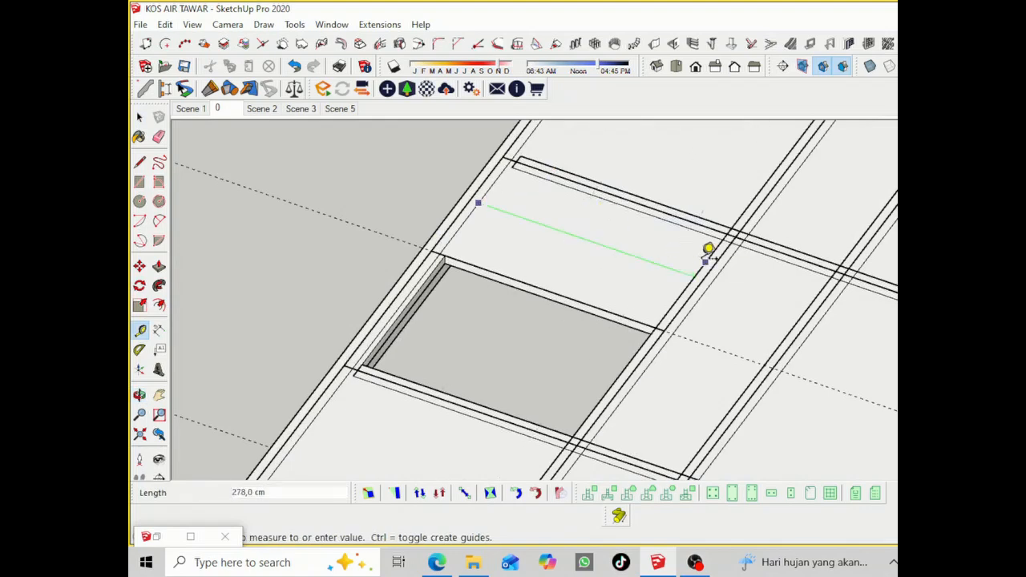
pyautogui.press('space')
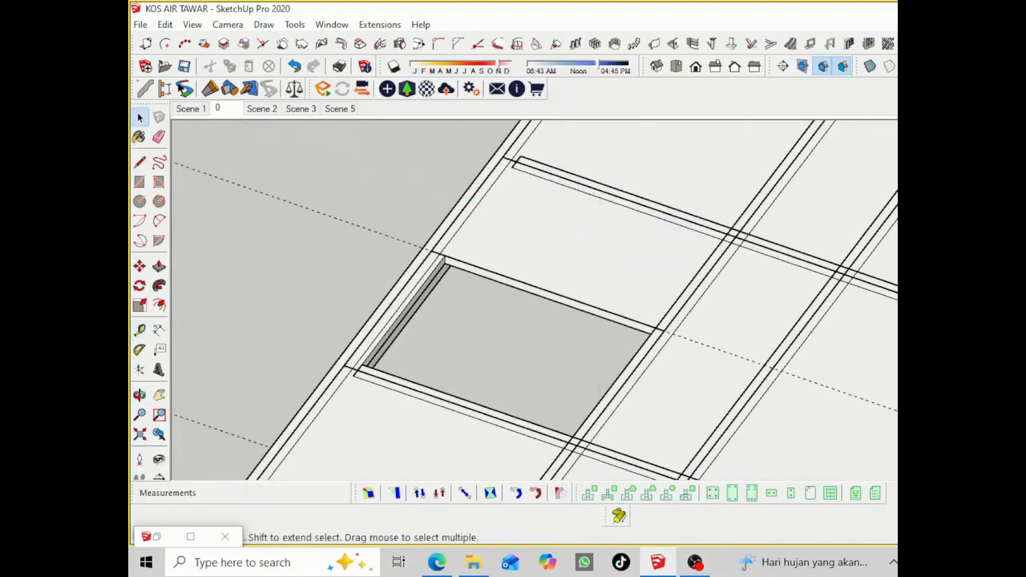
# Build a 15 × 30 cm beam with Top-Middle placement along the dividing line at the edge of the stair opening
pyautogui.click(139, 394)
pyautogui.moveTo(722, 267); pyautogui.dragTo(459, 330)
pyautogui.rightClick(461, 331)
pyautogui.click(501, 339)
pyautogui.click(156, 536)
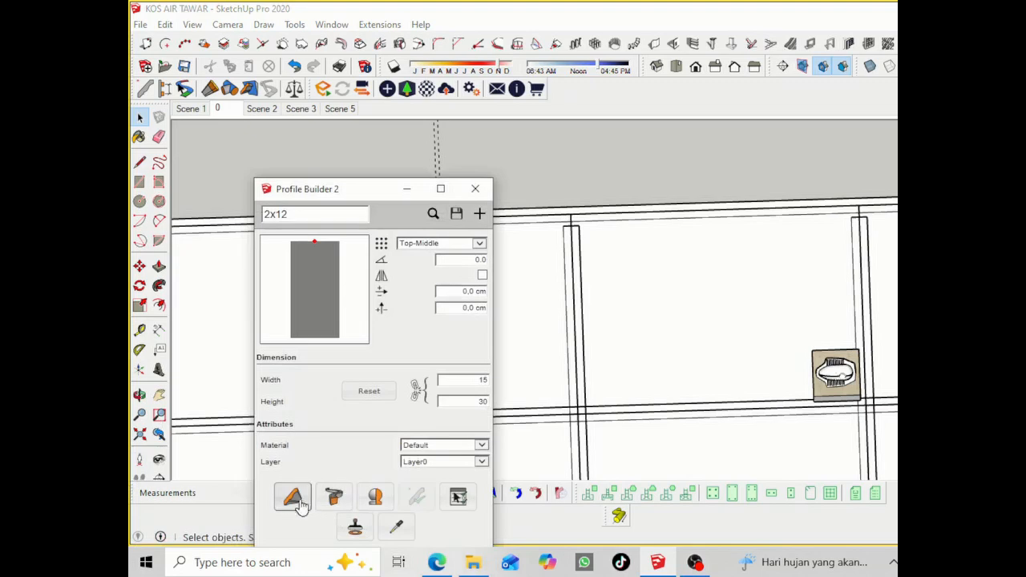
pyautogui.click(297, 499)
pyautogui.click(407, 190)
pyautogui.scroll(1, 469, 220)
pyautogui.click(439, 218)
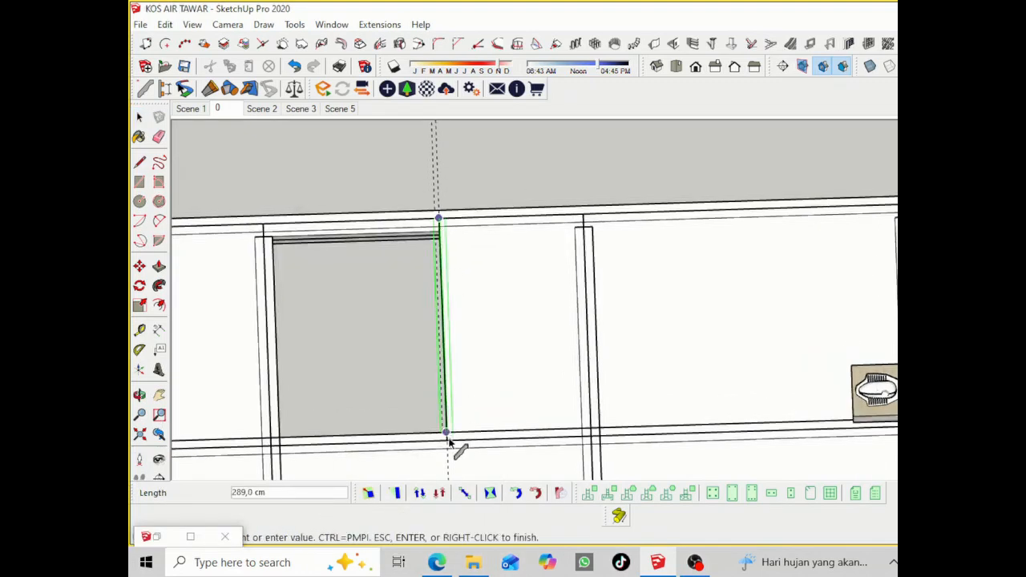
pyautogui.click(447, 440)
pyautogui.click(139, 118)
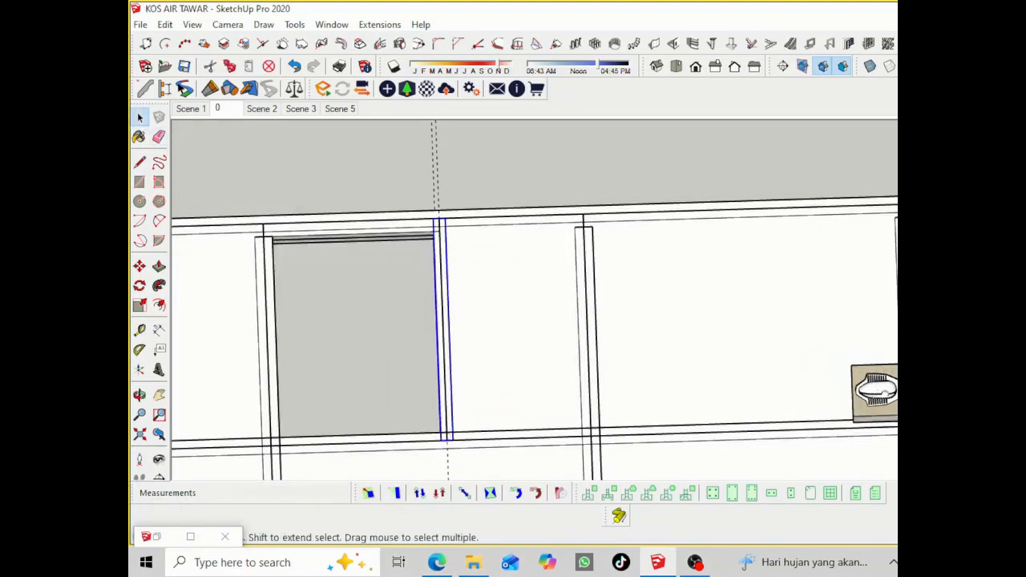
# Move the new beam 7.5 cm sideways so its side lines up with the edge of the stair opening
pyautogui.scroll(2, 446, 216)
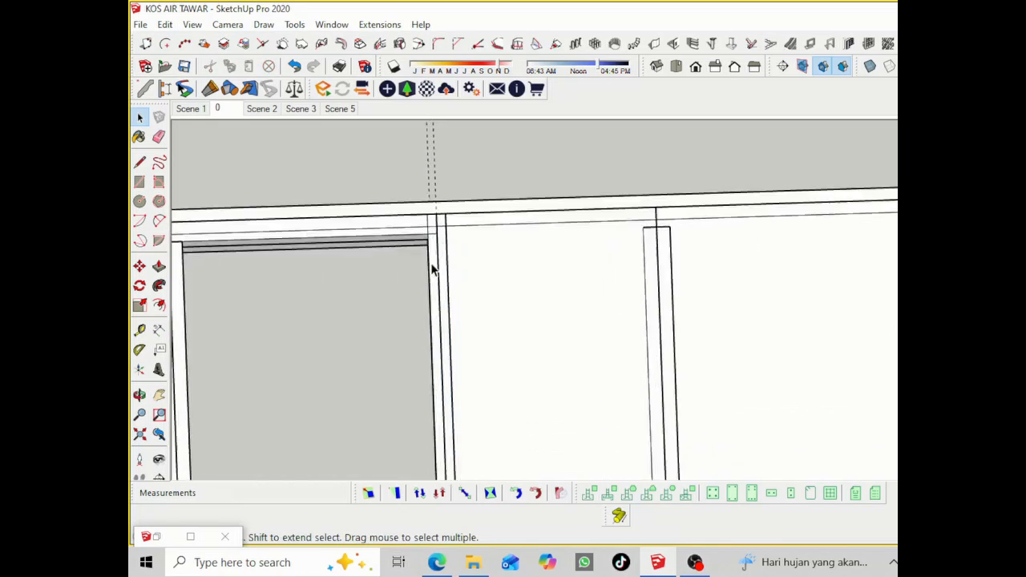
pyautogui.click(436, 241)
pyautogui.press('m')
pyautogui.scroll(1, 433, 215)
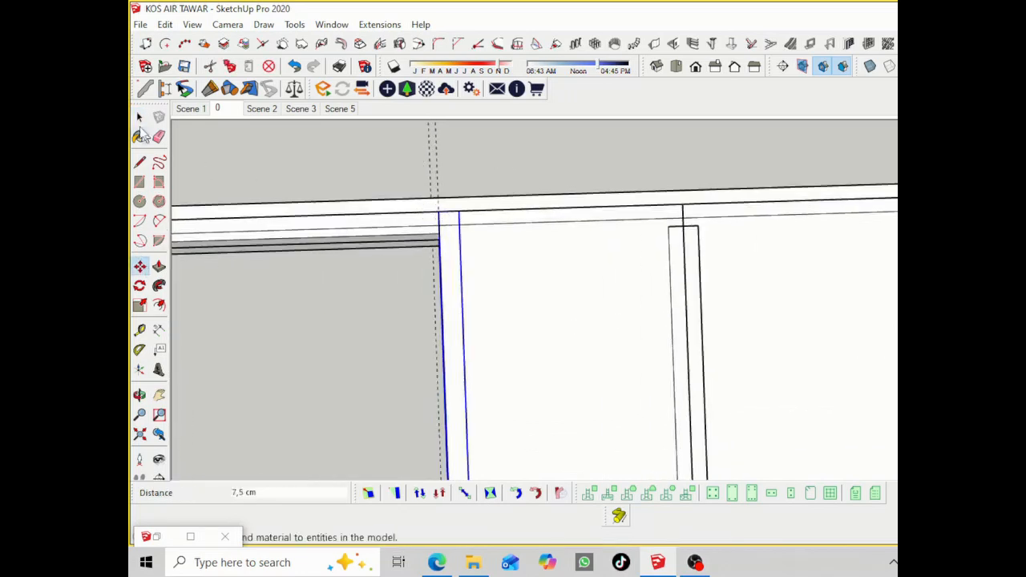
pyautogui.press('space')
pyautogui.press('o')
pyautogui.moveTo(636, 222); pyautogui.dragTo(578, 287)
pyautogui.press('space')
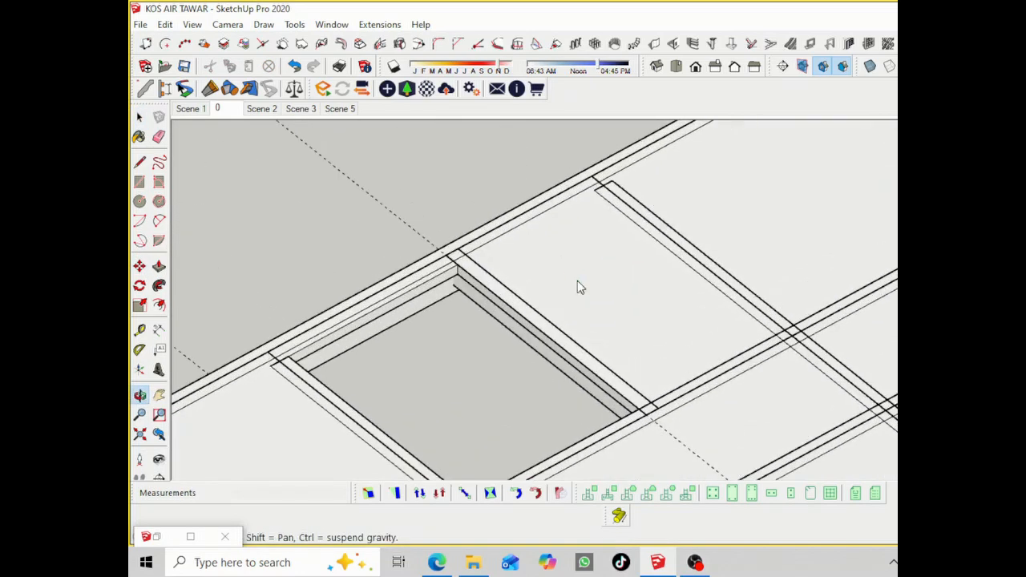
pyautogui.scroll(-3, 374, 275)
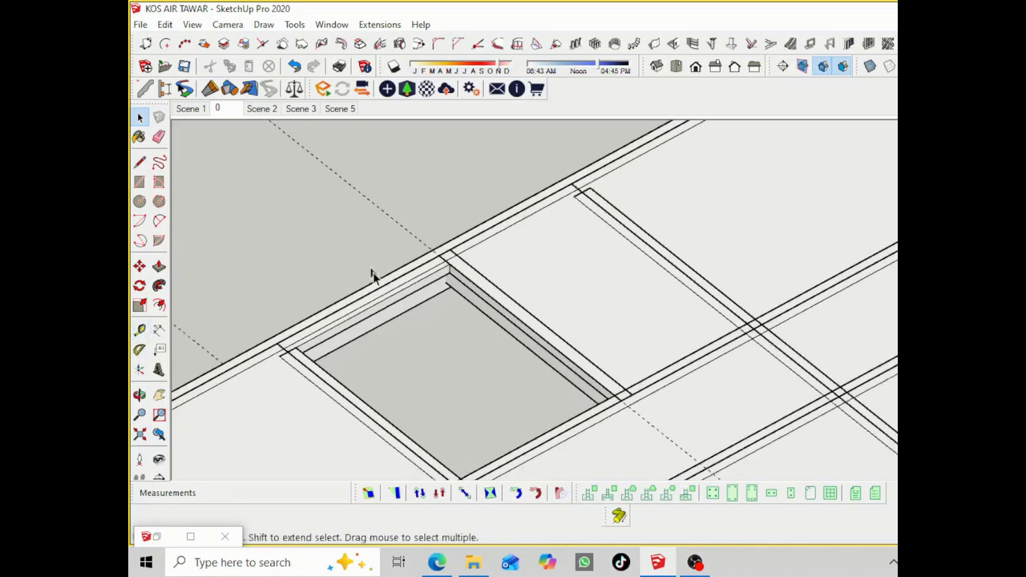
# Review the whole building in Scene 1 and return to scene 0
pyautogui.click(228, 107)
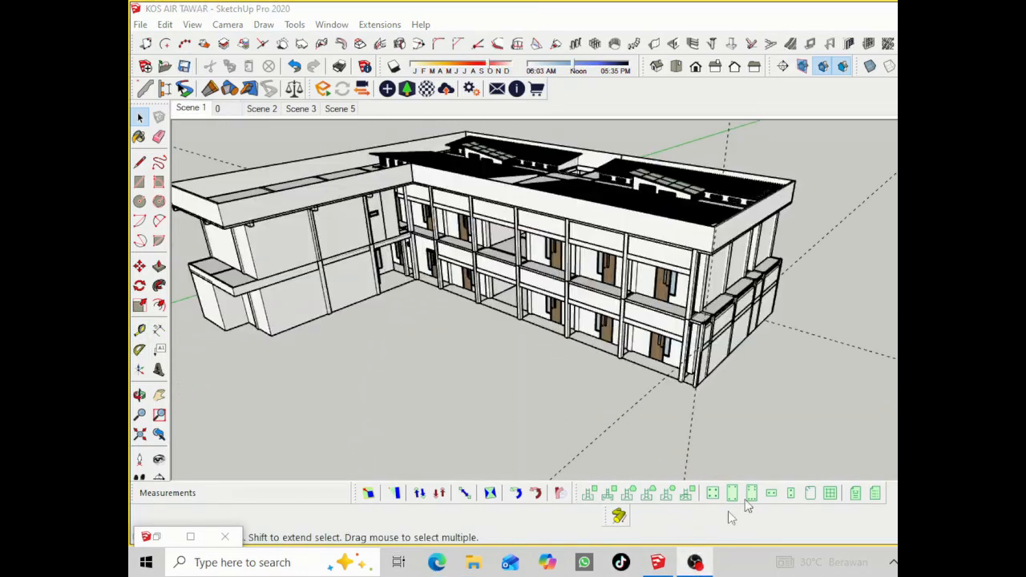
pyautogui.click(664, 568)
pyautogui.click(138, 396)
pyautogui.moveTo(484, 308); pyautogui.dragTo(490, 298)
pyautogui.rightClick(484, 292)
pyautogui.click(507, 299)
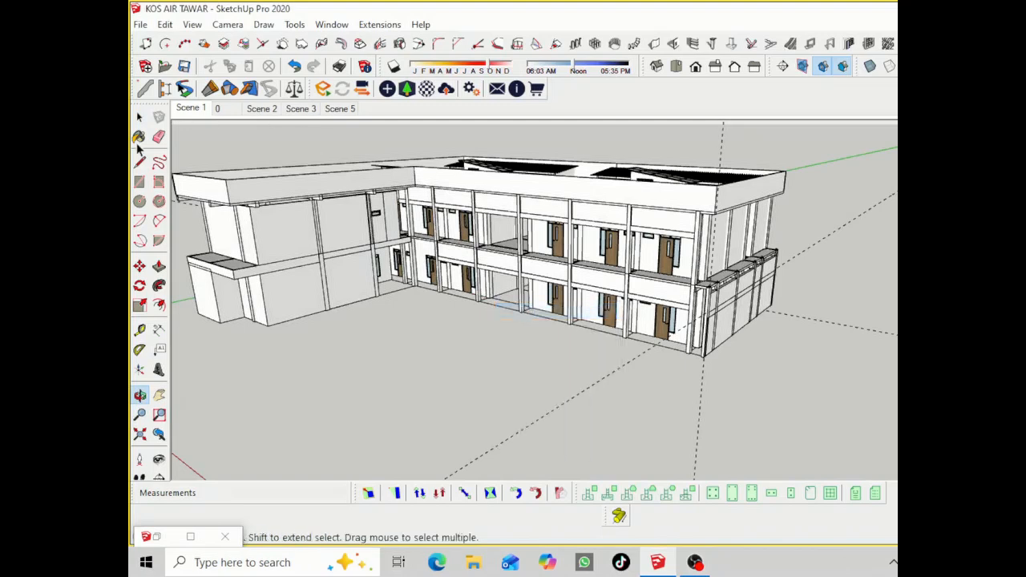
pyautogui.click(217, 108)
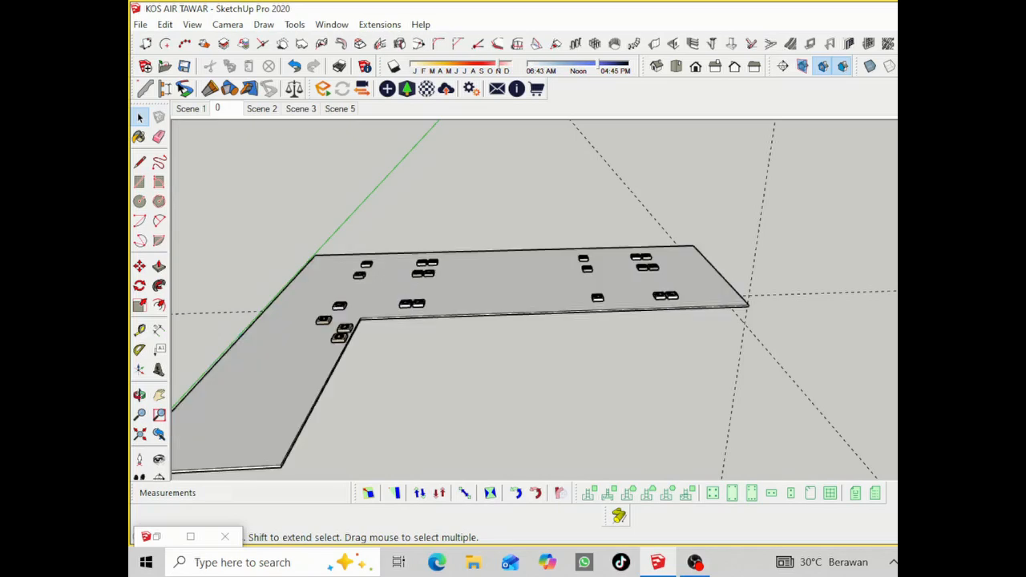
# Unhide the beams and columns of the building frame
pyautogui.click(140, 396)
pyautogui.scroll(-2, 421, 294)
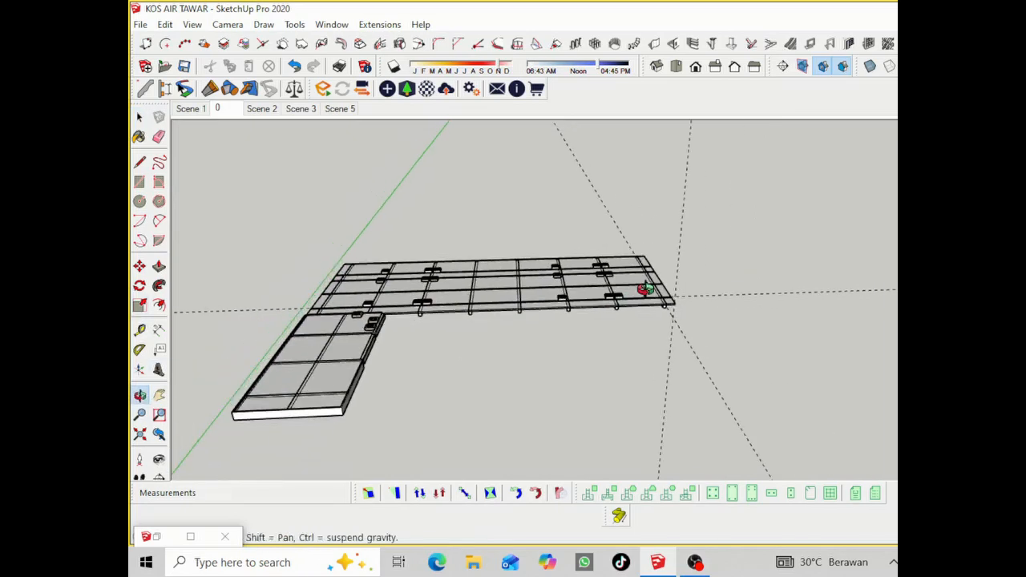
pyautogui.moveTo(644, 291); pyautogui.dragTo(561, 298)
pyautogui.rightClick(717, 292)
pyautogui.click(733, 301)
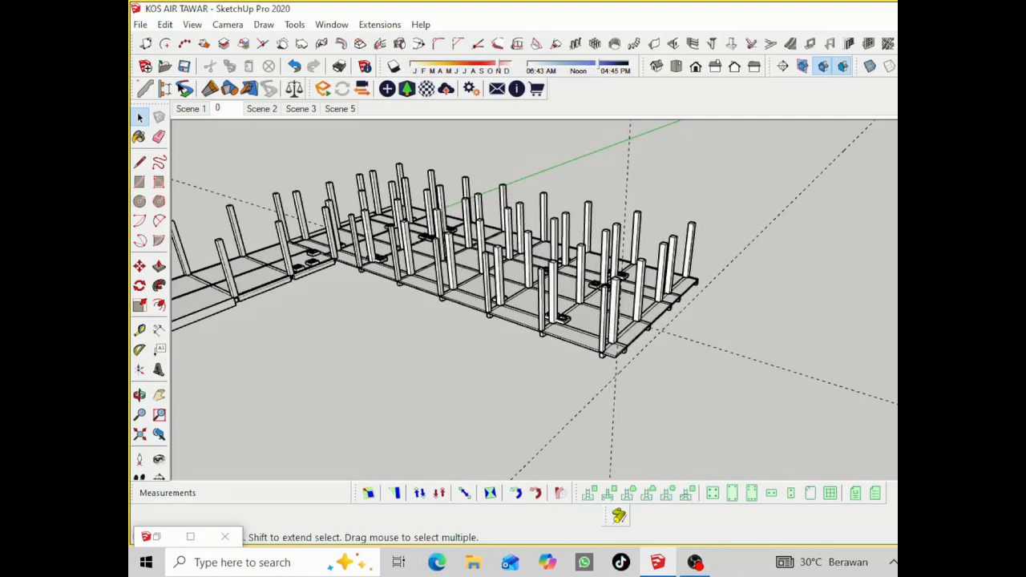
# Copy the slim outer column at the building's corner 390 cm upward so the copy stands on top of it
pyautogui.click(139, 396)
pyautogui.moveTo(600, 348); pyautogui.dragTo(456, 321)
pyautogui.scroll(2, 515, 379)
pyautogui.rightClick(488, 330)
pyautogui.click(503, 340)
pyautogui.scroll(1, 503, 353)
pyautogui.click(504, 404)
pyautogui.scroll(-1, 529, 353)
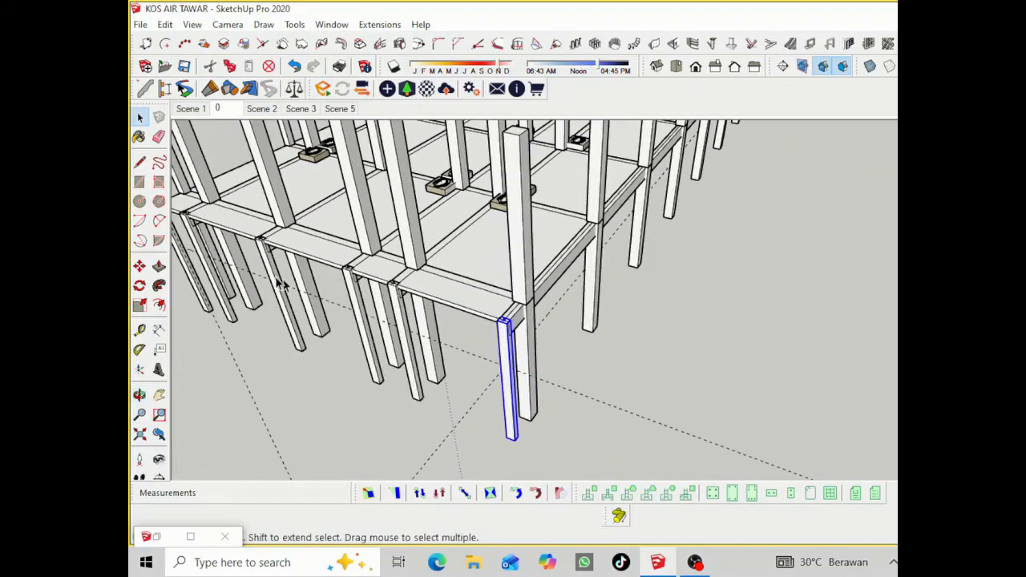
pyautogui.press('m')
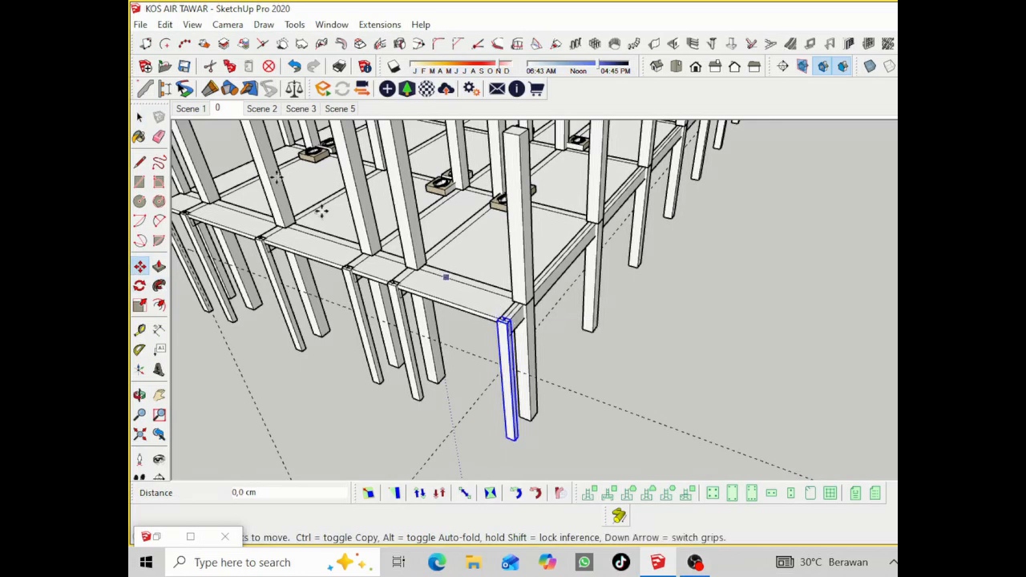
pyautogui.press('space')
pyautogui.click(614, 348)
pyautogui.scroll(2, 522, 425)
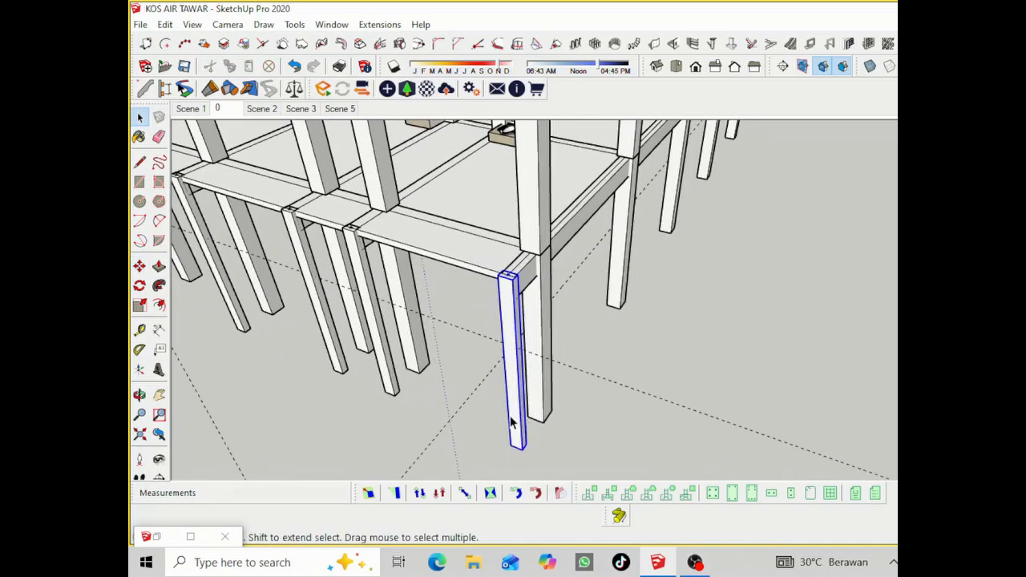
pyautogui.press('m')
pyautogui.click(519, 446)
pyautogui.click(513, 278)
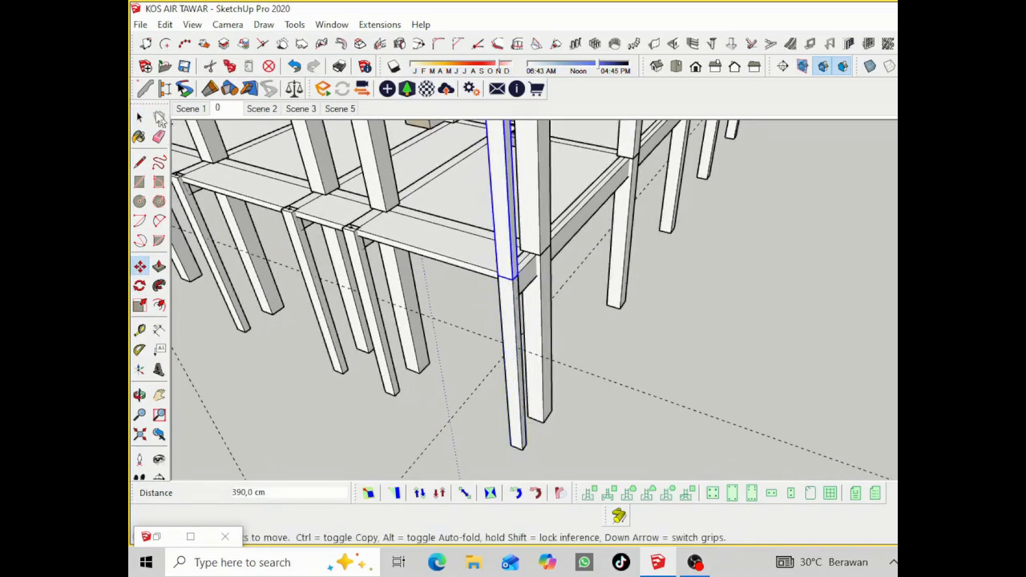
pyautogui.click(141, 117)
pyautogui.rightClick(497, 206)
pyautogui.click(557, 133)
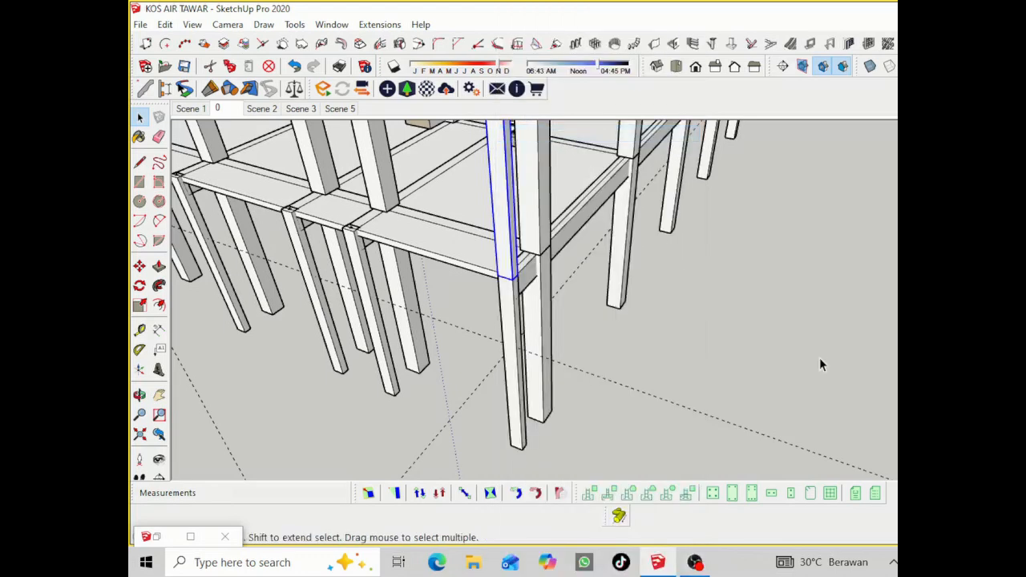
pyautogui.click(507, 210)
pyautogui.press('m')
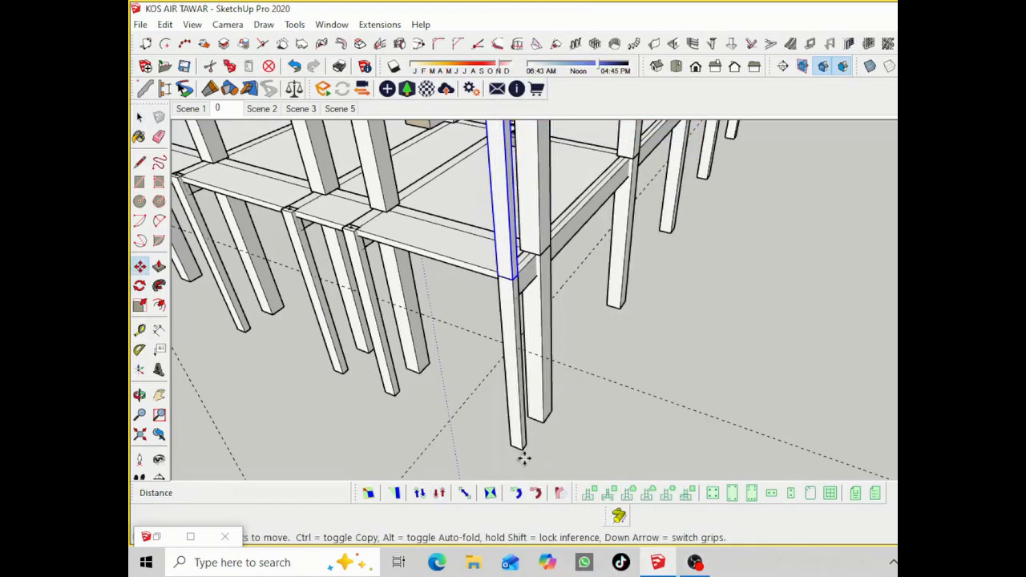
pyautogui.click(140, 117)
# Isolate the upper slim corner column copy by hiding all the other columns and frame elements
pyautogui.click(219, 108)
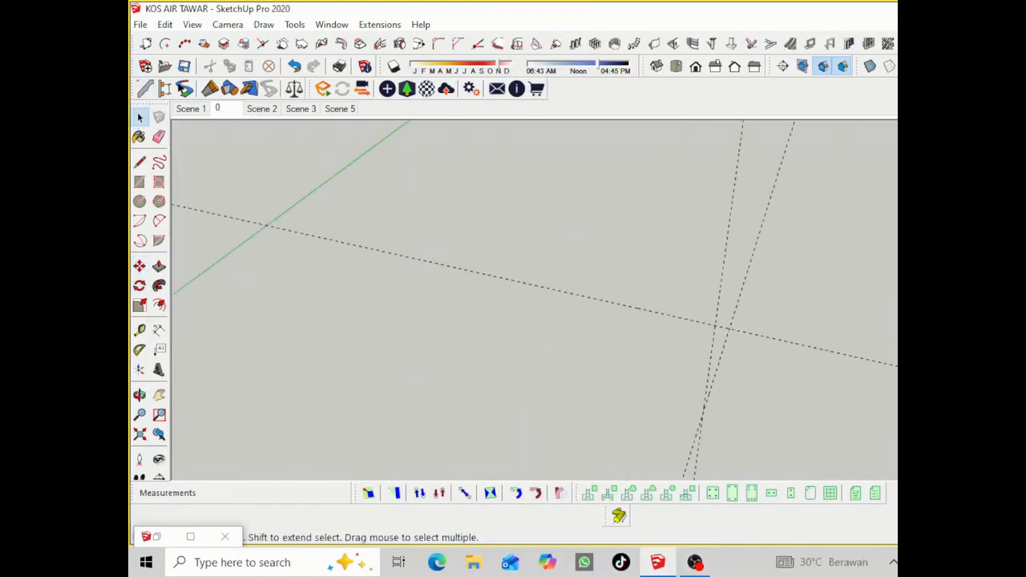
pyautogui.click(139, 395)
pyautogui.moveTo(770, 260); pyautogui.dragTo(577, 256)
pyautogui.rightClick(793, 250)
pyautogui.click(818, 259)
pyautogui.click(139, 395)
pyautogui.moveTo(795, 289); pyautogui.dragTo(821, 292)
pyautogui.press('space')
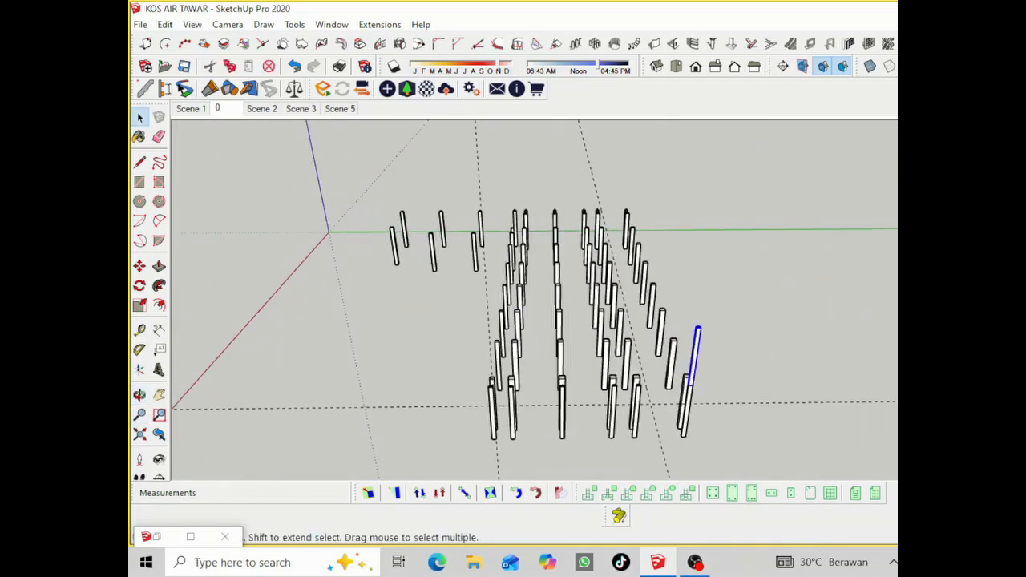
pyautogui.press('i')
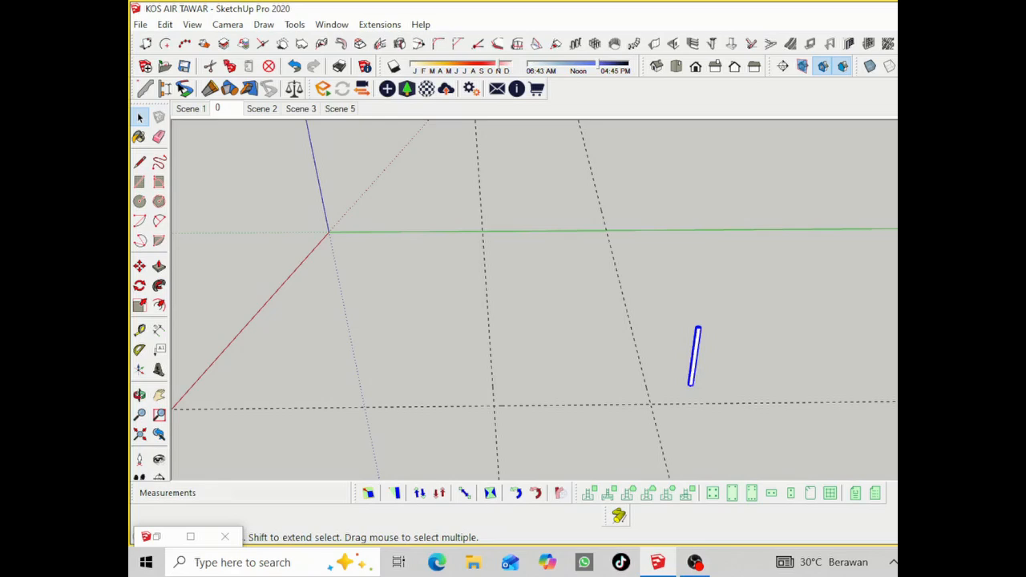
# Bring back the floor layout grid and open its group for editing near the slim corner column
pyautogui.click(140, 396)
pyautogui.moveTo(581, 379); pyautogui.dragTo(688, 399)
pyautogui.scroll(3, 663, 340)
pyautogui.scroll(2, 670, 323)
pyautogui.press('space')
pyautogui.rightClick(672, 324)
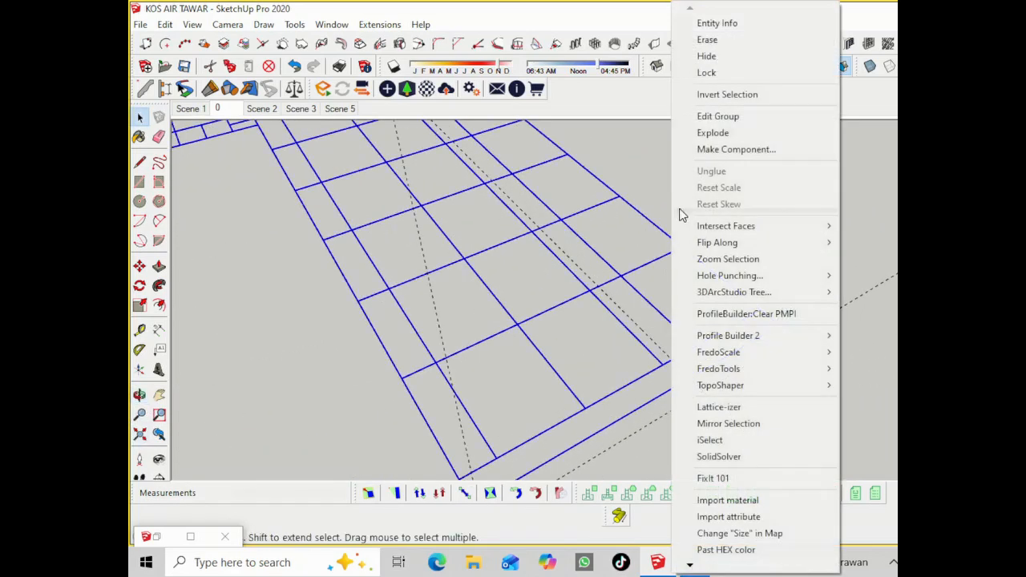
pyautogui.click(705, 115)
# Draw 85 cm lines extending the lengthwise grid lines across the end strip to the layout's outer edge
pyautogui.click(141, 161)
pyautogui.click(695, 346)
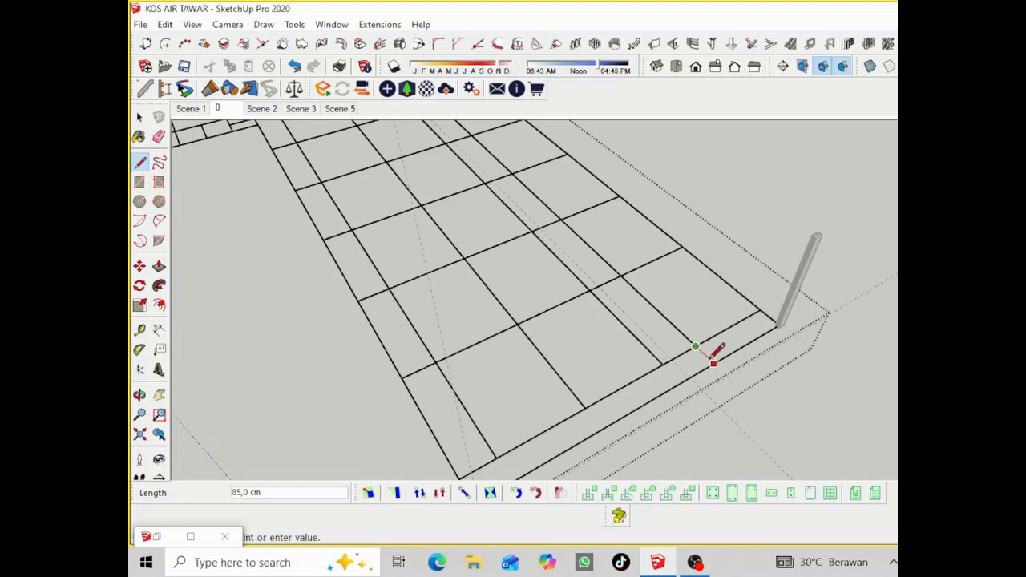
pyautogui.click(714, 364)
pyautogui.click(677, 382)
pyautogui.click(585, 408)
pyautogui.click(601, 427)
pyautogui.scroll(-2, 646, 326)
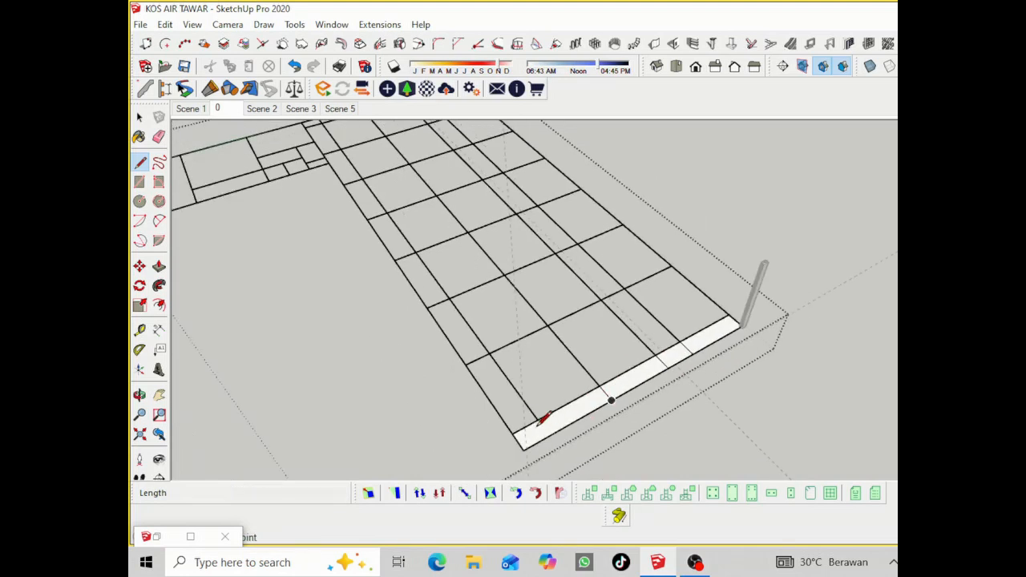
pyautogui.click(538, 420)
pyautogui.click(549, 435)
pyautogui.click(140, 117)
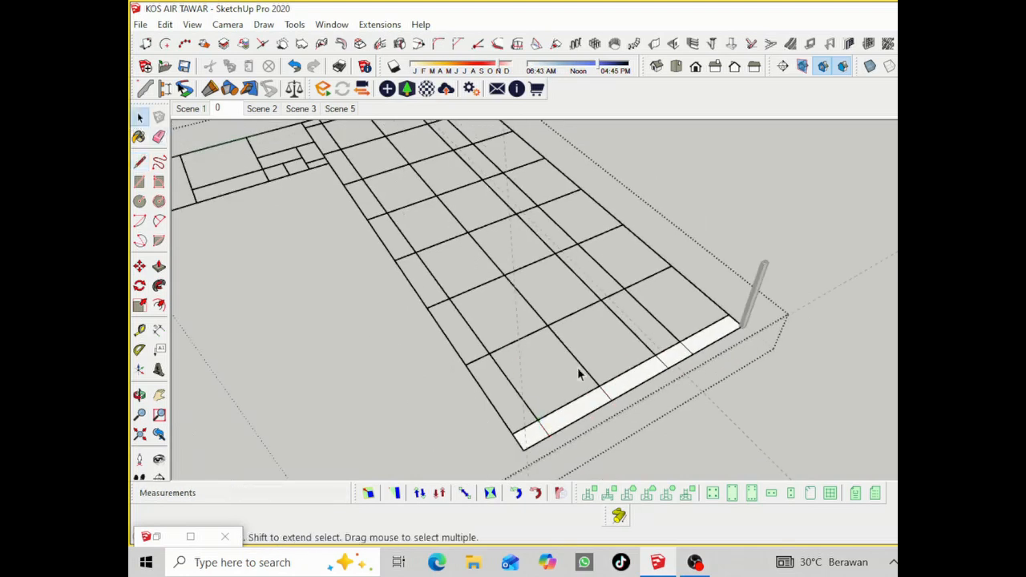
# Delete the faces formed in the grid's end strip and close the group
pyautogui.click(560, 425)
pyautogui.press('Delete')
pyautogui.click(632, 389)
pyautogui.click(768, 358)
pyautogui.scroll(3, 776, 353)
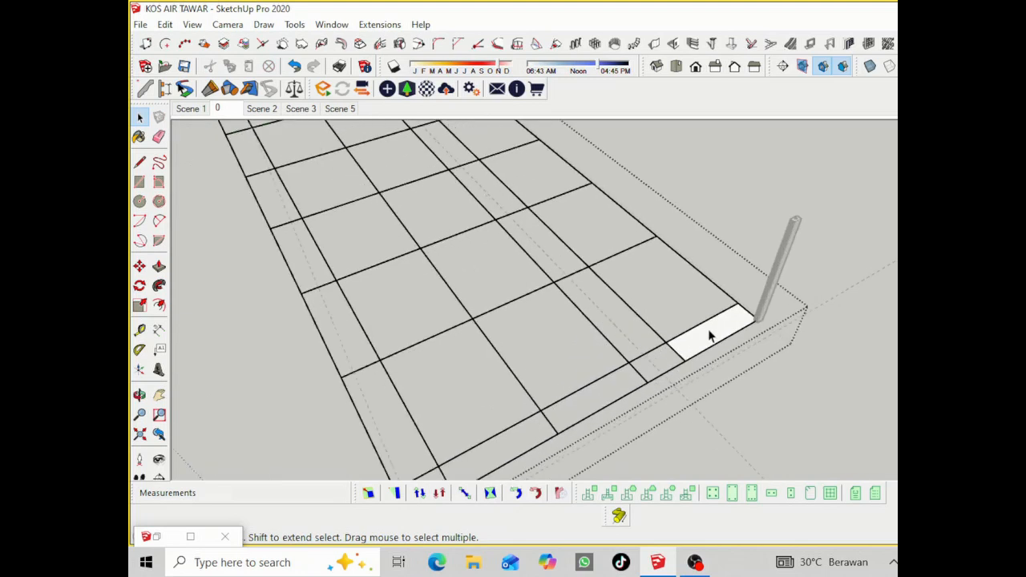
pyautogui.press('Delete')
pyautogui.rightClick(802, 253)
pyautogui.click(836, 261)
# Copy the slim corner column along the end edge onto the next two column grid lines
pyautogui.click(783, 259)
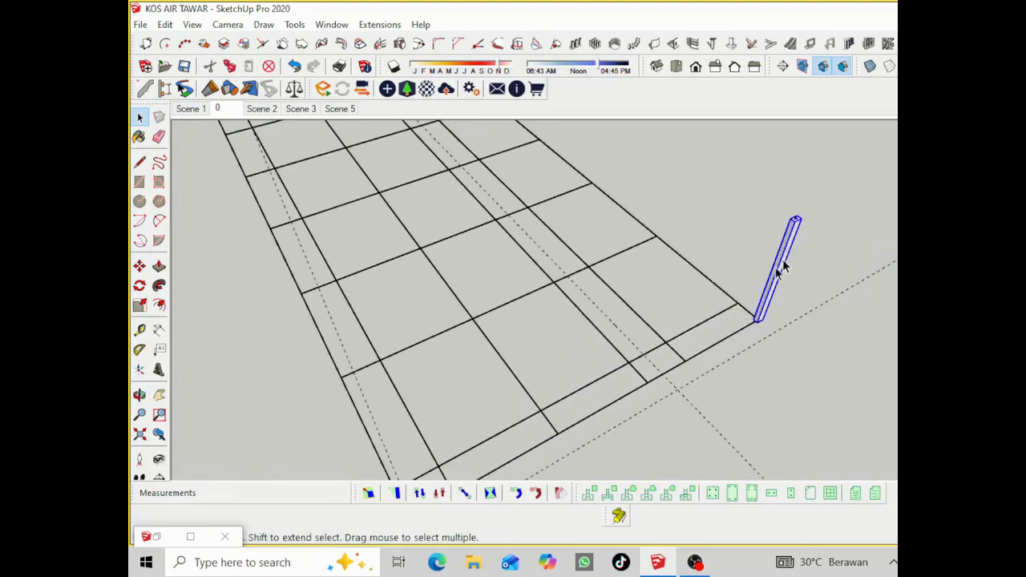
pyautogui.click(139, 266)
pyautogui.click(655, 238)
pyautogui.press('ctrl')
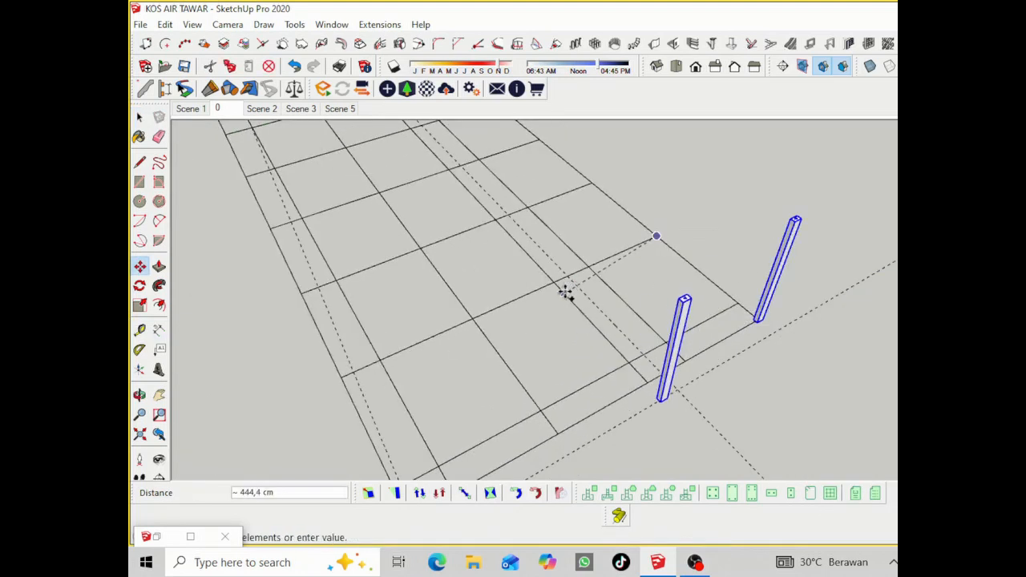
pyautogui.click(554, 289)
pyautogui.click(554, 289)
pyautogui.press('ctrl')
pyautogui.click(470, 319)
# Copy the slim column to the next grid line and another 115 cm further to the end edge's opposite corner
pyautogui.click(470, 320)
pyautogui.press('ctrl')
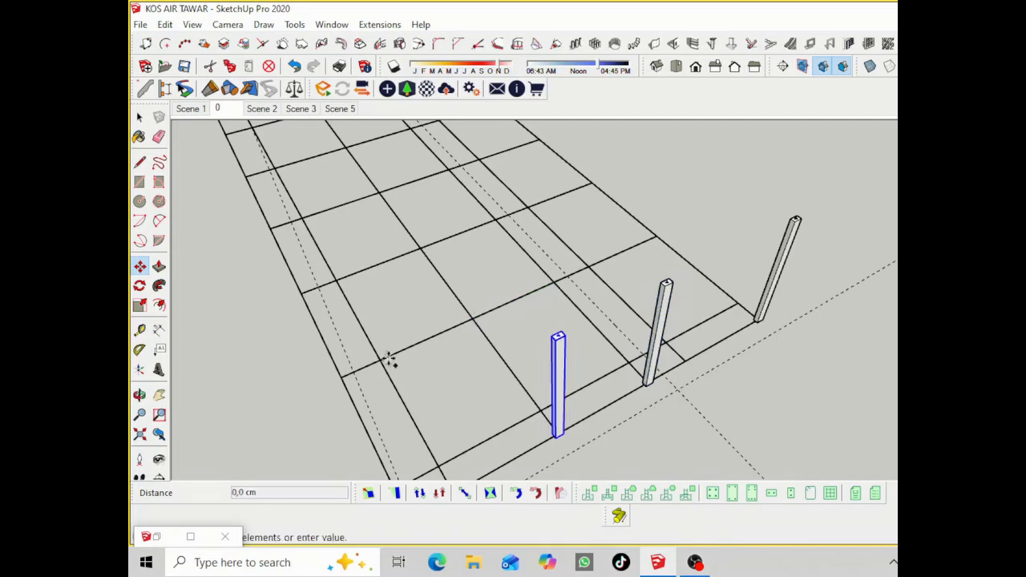
pyautogui.click(380, 360)
pyautogui.scroll(-1, 716, 210)
pyautogui.scroll(1, 462, 316)
pyautogui.click(461, 313)
pyautogui.press('ctrl')
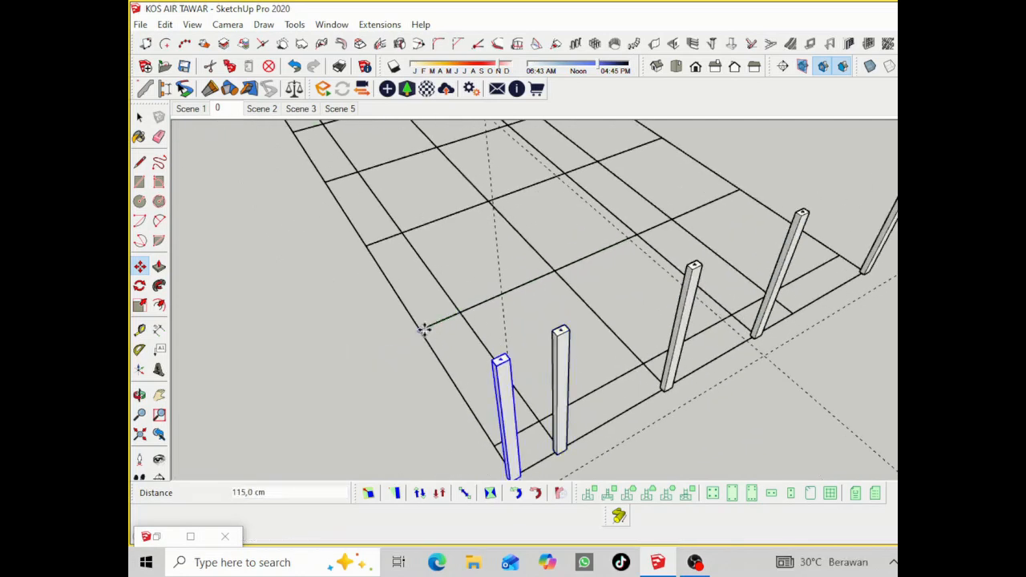
pyautogui.click(424, 329)
pyautogui.press('space')
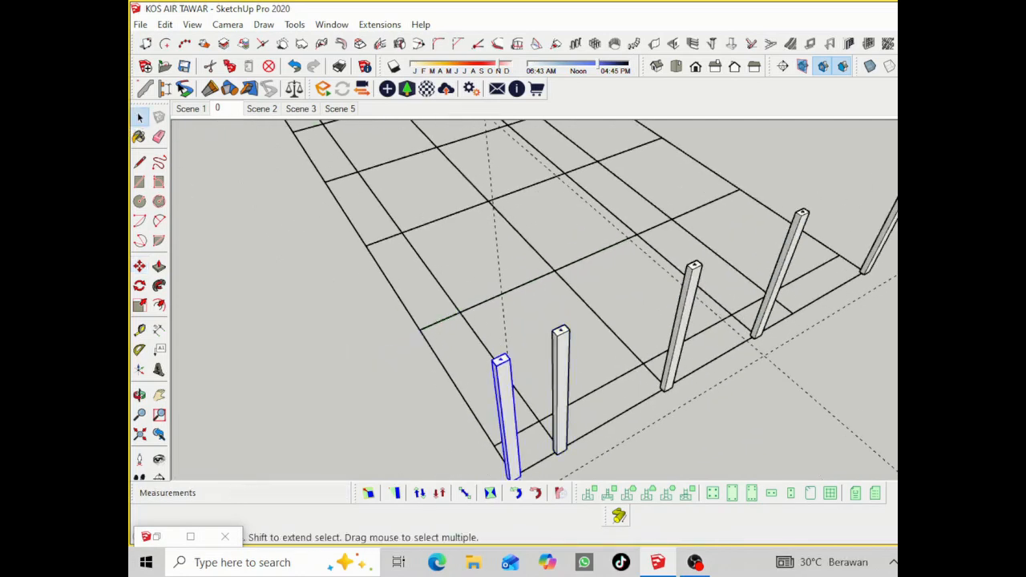
pyautogui.scroll(-3, 701, 463)
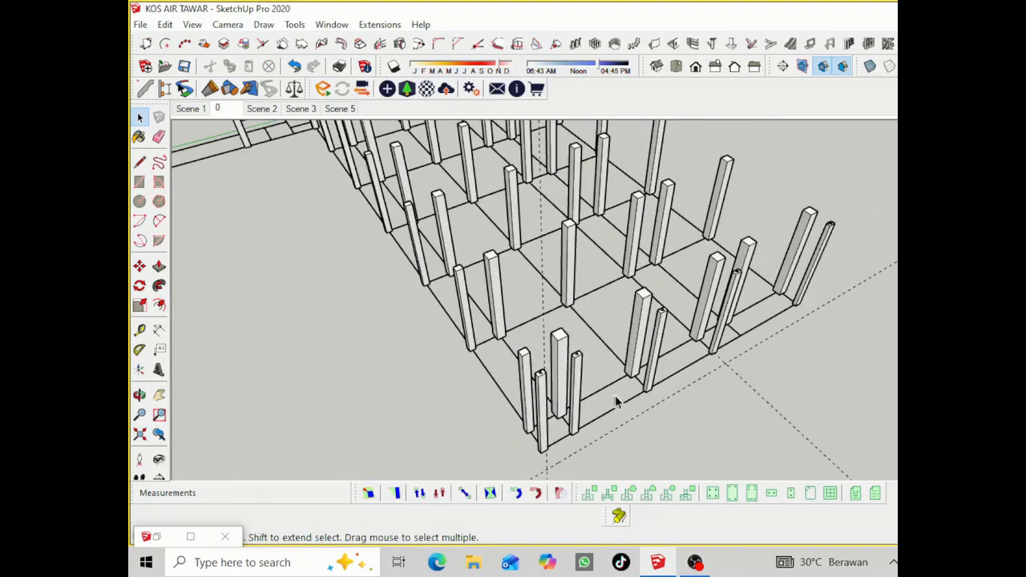
pyautogui.hotkey('ctrl', 'z')
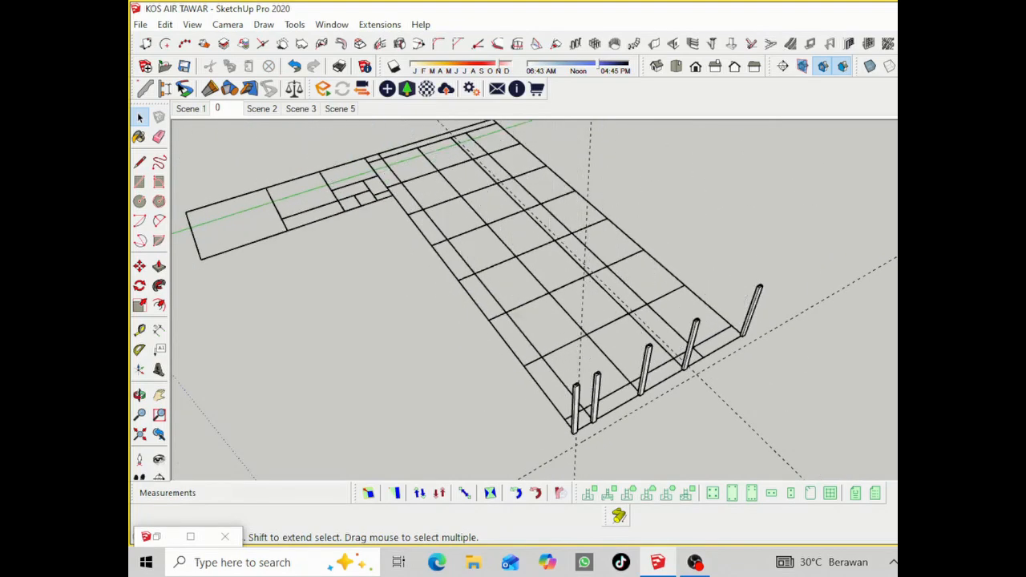
# Place a horizontal guide above the end edge's base line, crossing the row of slim columns
pyautogui.moveTo(223, 391); pyautogui.dragTo(625, 214, button='middle')
pyautogui.moveTo(626, 213); pyautogui.dragTo(383, 357)
pyautogui.scroll(3, 399, 343)
pyautogui.rightClick(398, 342)
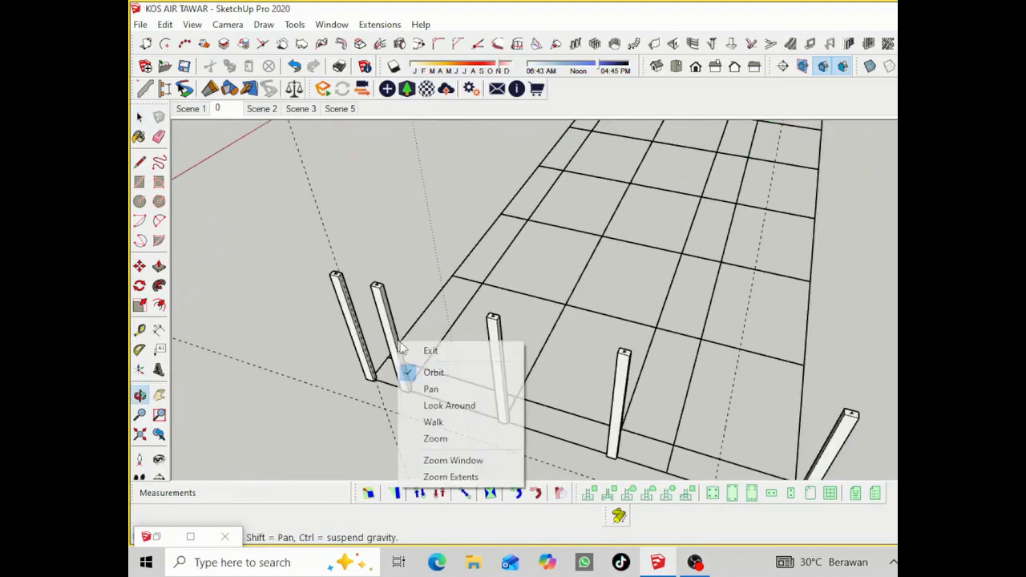
pyautogui.click(431, 350)
pyautogui.scroll(2, 411, 325)
pyautogui.scroll(1, 308, 325)
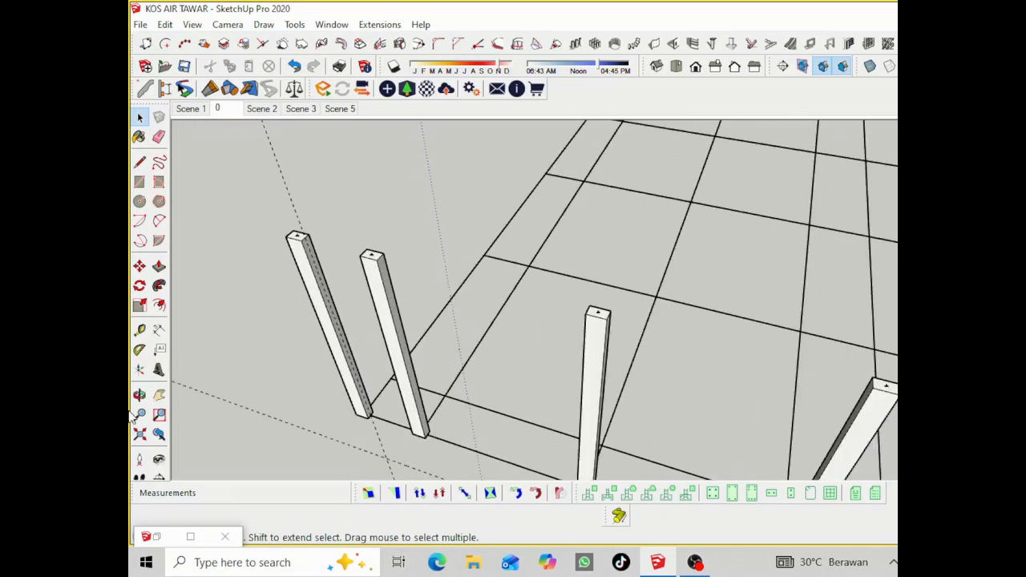
pyautogui.click(140, 330)
pyautogui.scroll(2, 372, 422)
pyautogui.click(384, 413)
pyautogui.click(320, 232)
pyautogui.write('2')
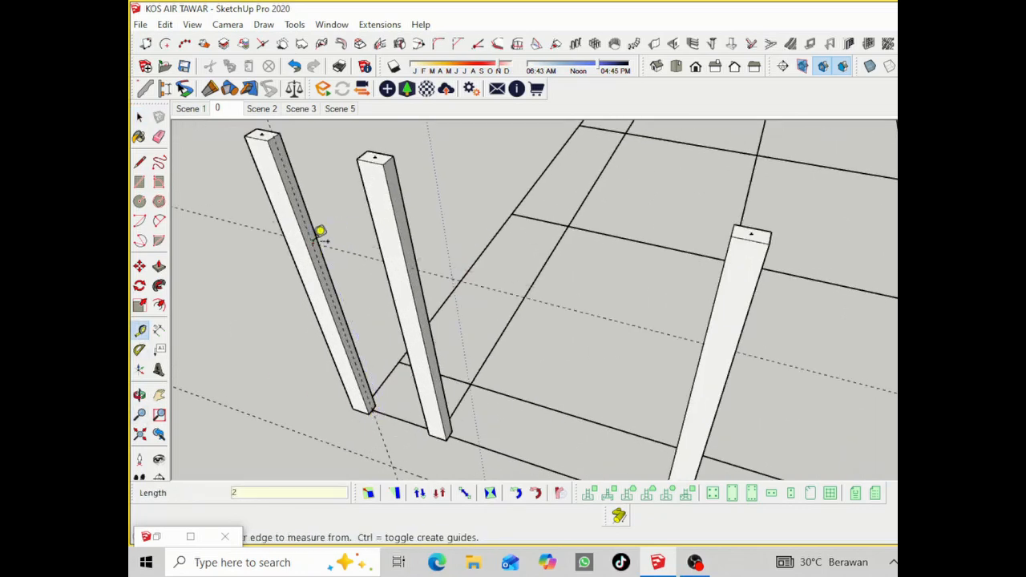
pyautogui.press('Return')
pyautogui.click(141, 117)
pyautogui.click(655, 43)
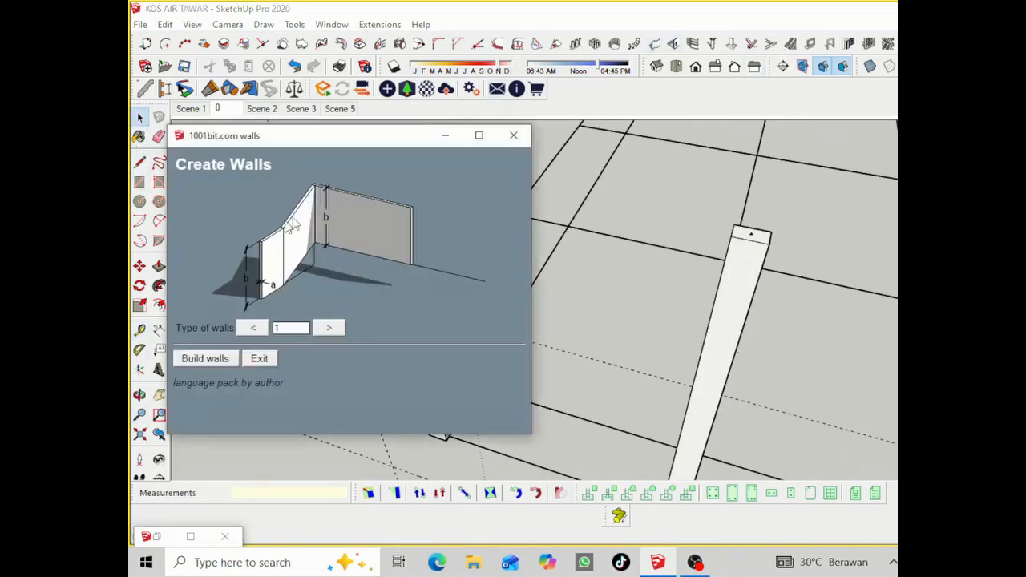
pyautogui.click(206, 359)
pyautogui.click(249, 395)
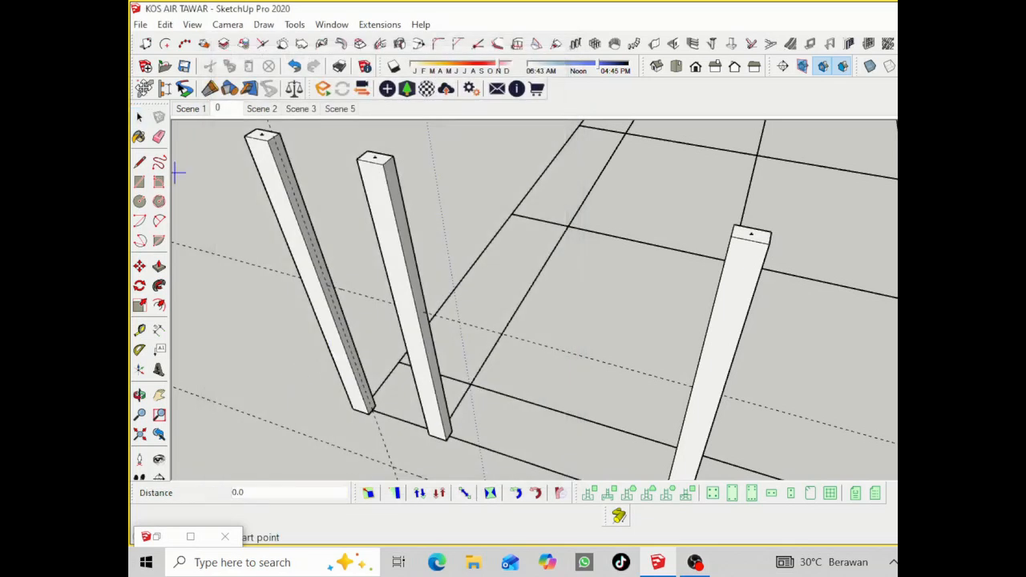
pyautogui.click(297, 404)
pyautogui.doubleClick(266, 366)
pyautogui.press('Delete')
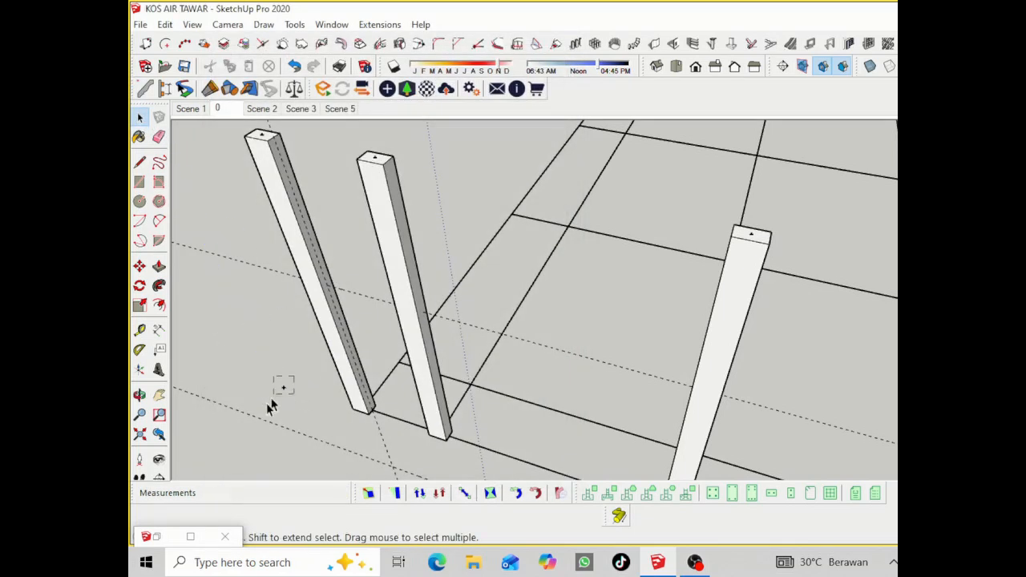
# Build a 15 × 30 cm Profile Builder beam 1130 cm long along the guide between the two slim corner columns
pyautogui.click(190, 536)
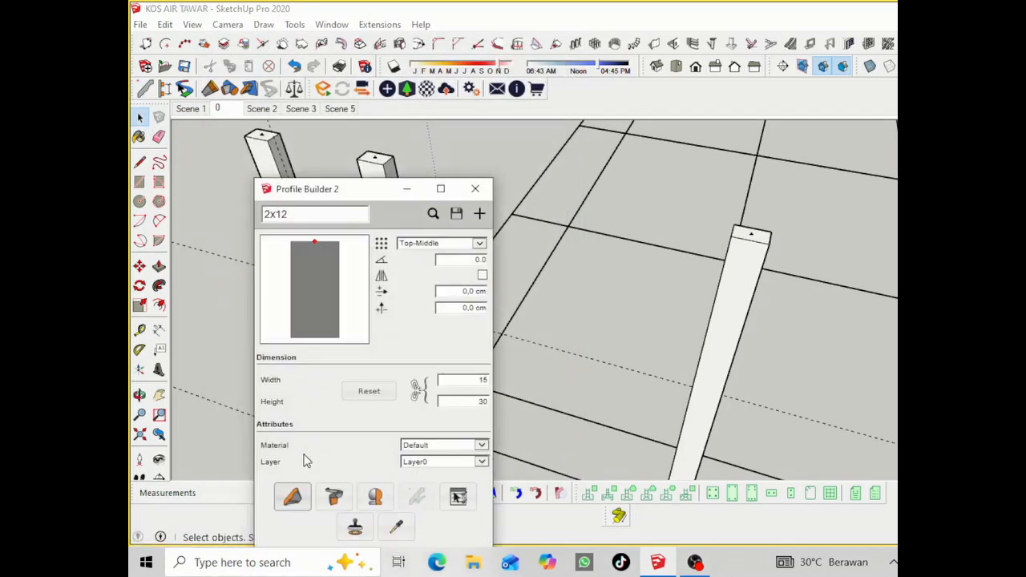
pyautogui.click(291, 497)
pyautogui.click(337, 281)
pyautogui.scroll(-4, 336, 281)
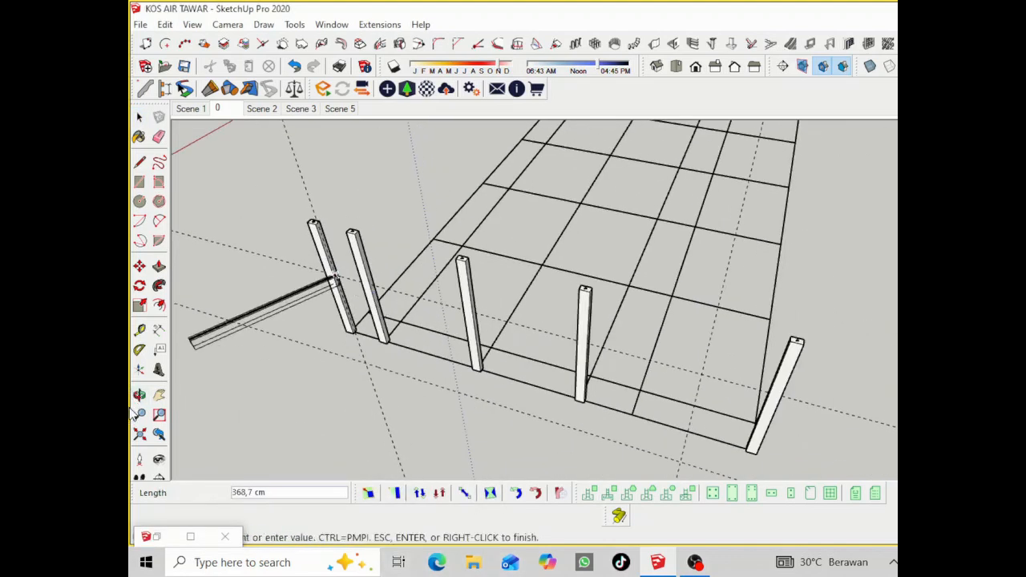
pyautogui.scroll(-3, 442, 306)
pyautogui.moveTo(527, 392); pyautogui.dragTo(765, 256, button='middle')
pyautogui.scroll(7, 768, 252)
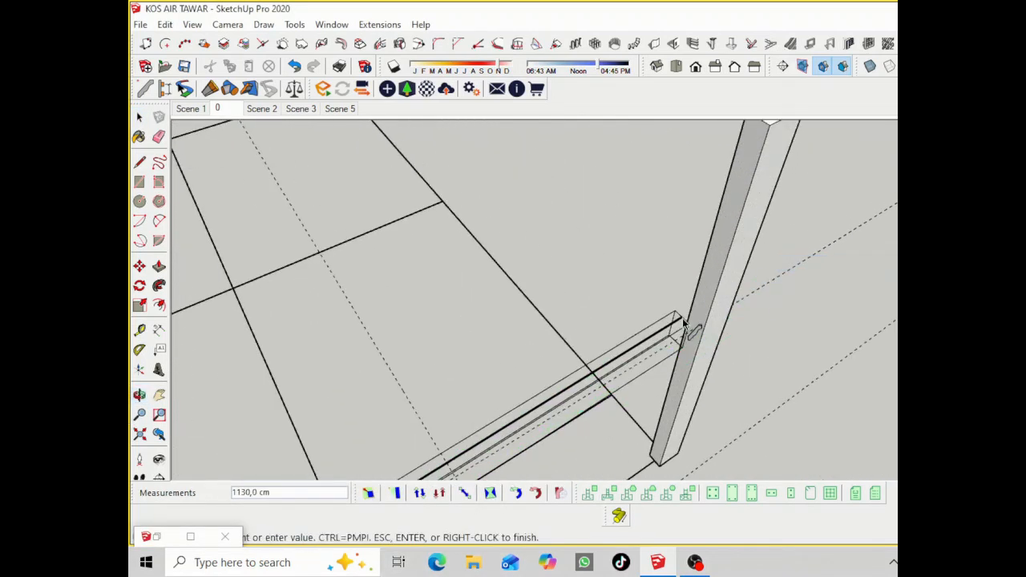
pyautogui.click(684, 321)
pyautogui.scroll(-5, 642, 289)
pyautogui.press('space')
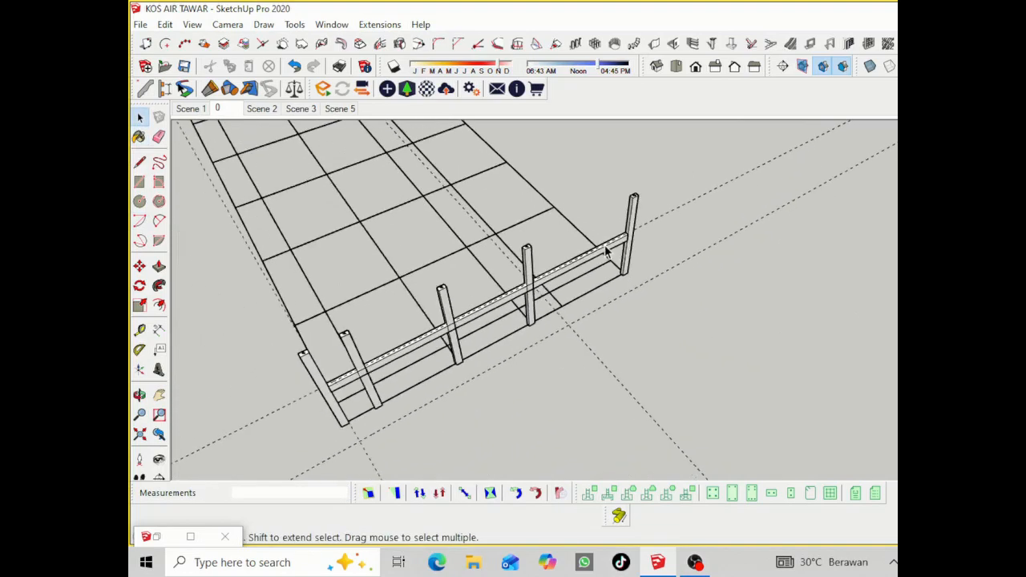
# Build a second 15 × 30 cm Profile Builder beam, 1130 cm long, between the tops of the slim corner columns
pyautogui.scroll(-1, 605, 251)
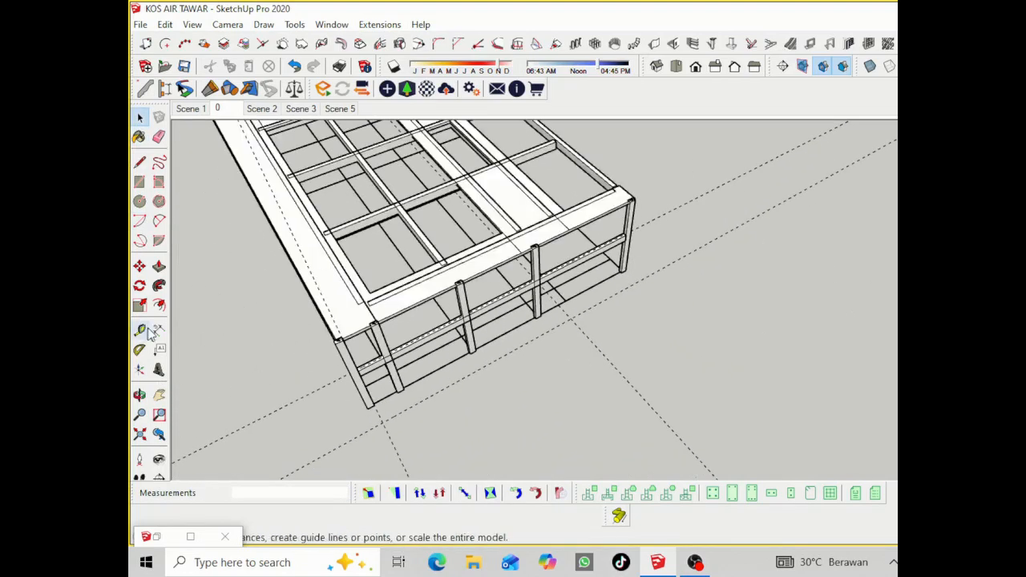
pyautogui.click(139, 394)
pyautogui.moveTo(316, 327); pyautogui.dragTo(550, 234)
pyautogui.moveTo(357, 179); pyautogui.dragTo(390, 195)
pyautogui.rightClick(390, 195)
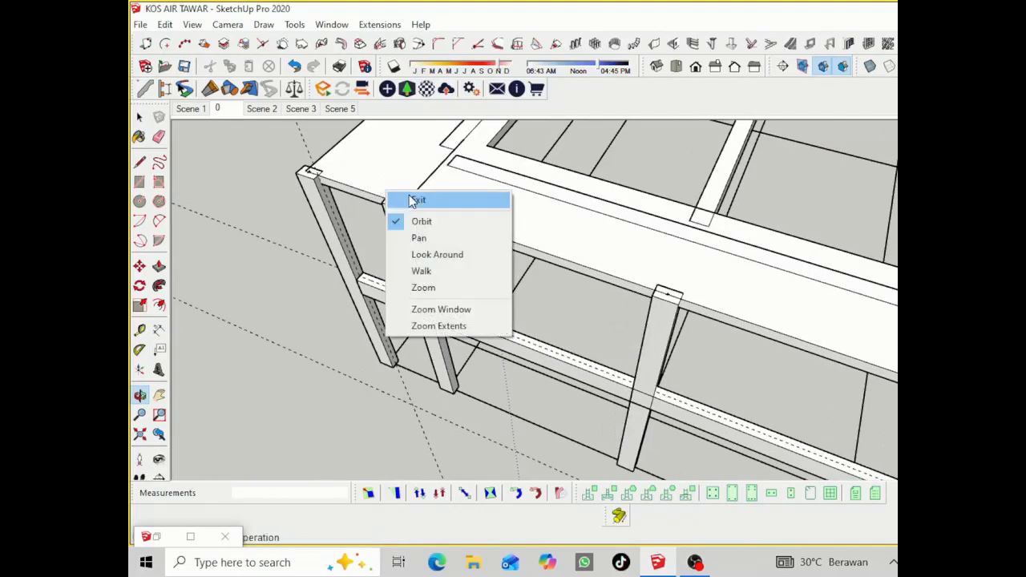
pyautogui.click(413, 199)
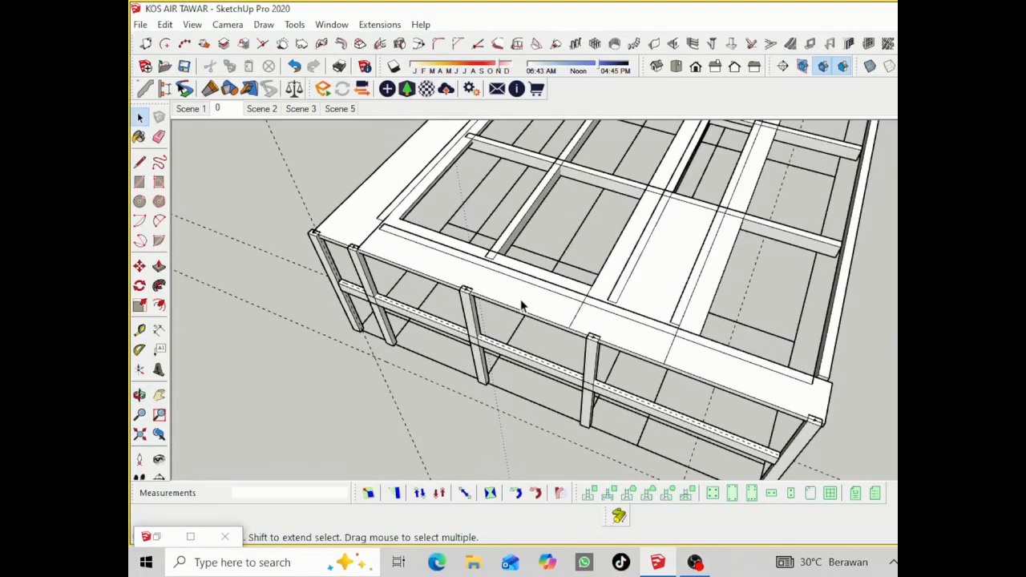
pyautogui.click(156, 536)
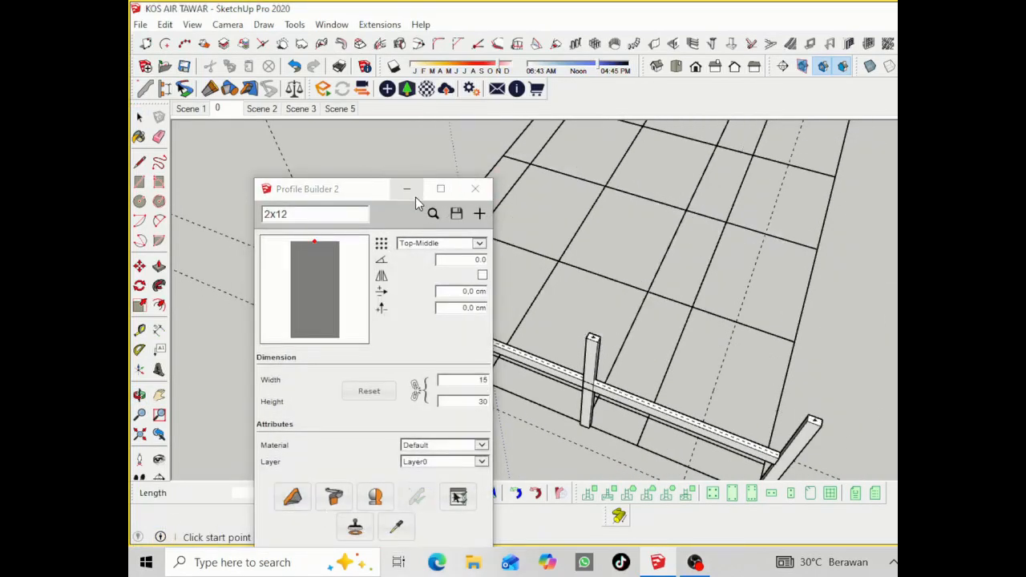
pyautogui.click(408, 189)
pyautogui.scroll(6, 339, 244)
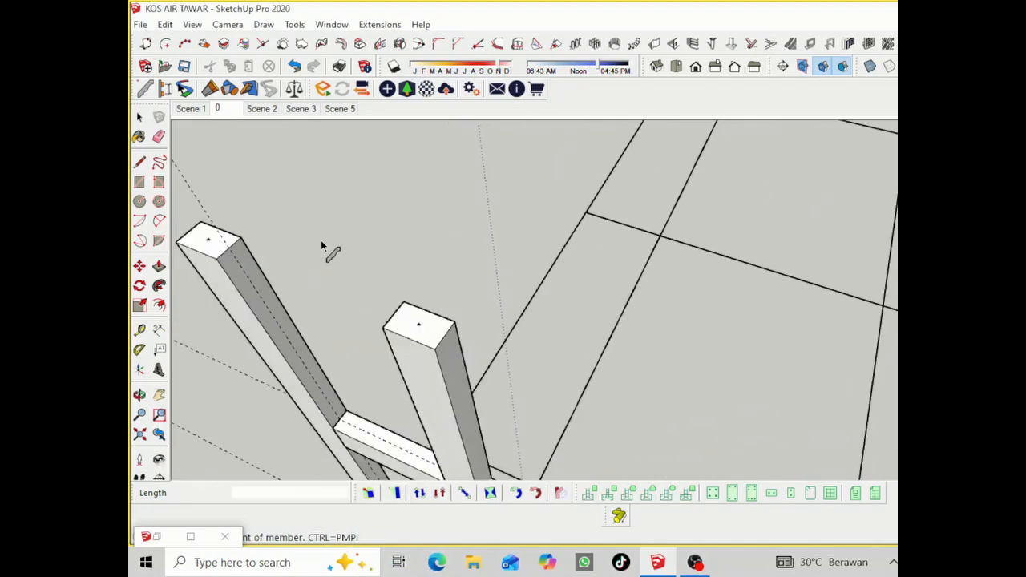
pyautogui.click(235, 249)
pyautogui.scroll(-8, 271, 263)
pyautogui.scroll(4, 568, 391)
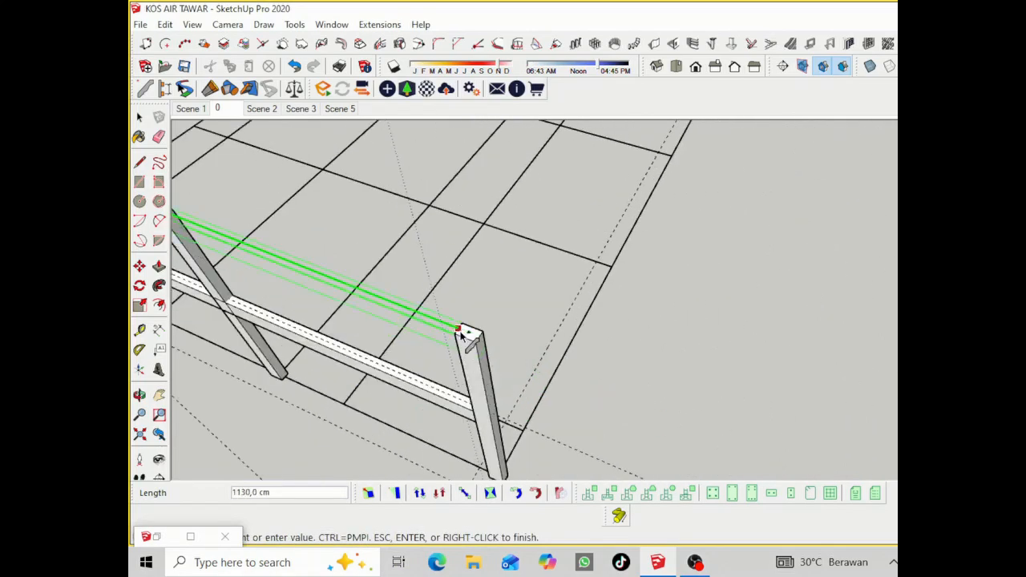
pyautogui.click(458, 329)
pyautogui.rightClick(460, 331)
pyautogui.click(497, 342)
pyautogui.press('space')
pyautogui.scroll(-6, 823, 286)
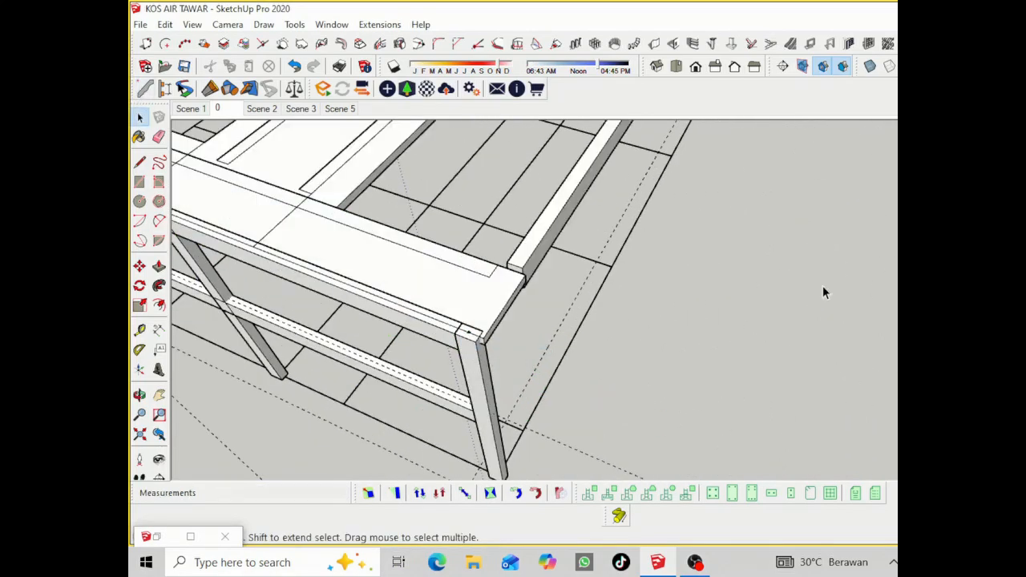
# Measure the clear height from the middle beam's underside down to the base line beside the slim corner column
pyautogui.click(140, 395)
pyautogui.moveTo(417, 353); pyautogui.dragTo(503, 272)
pyautogui.scroll(5, 424, 289)
pyautogui.rightClick(281, 251)
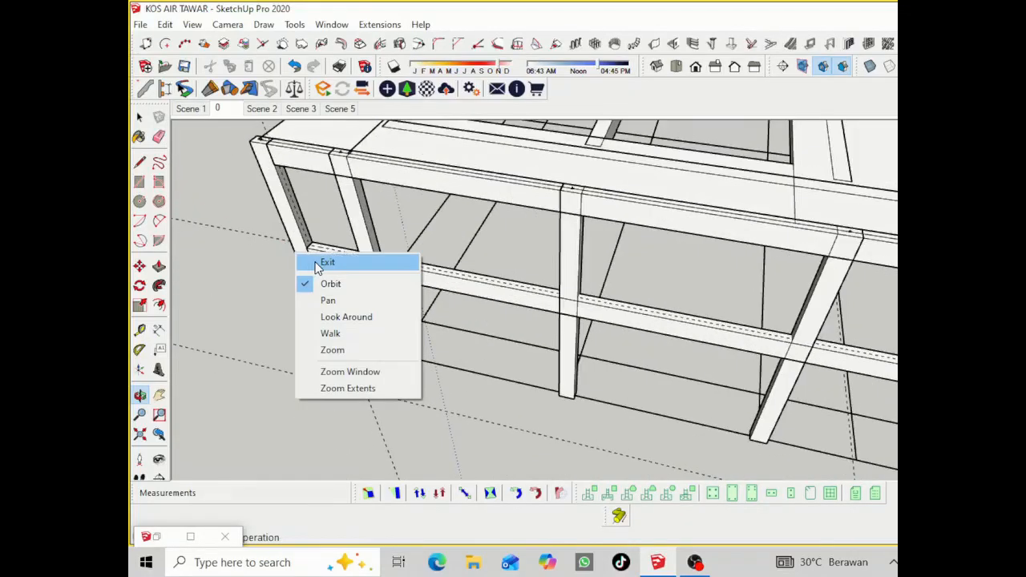
pyautogui.click(322, 261)
pyautogui.scroll(4, 365, 324)
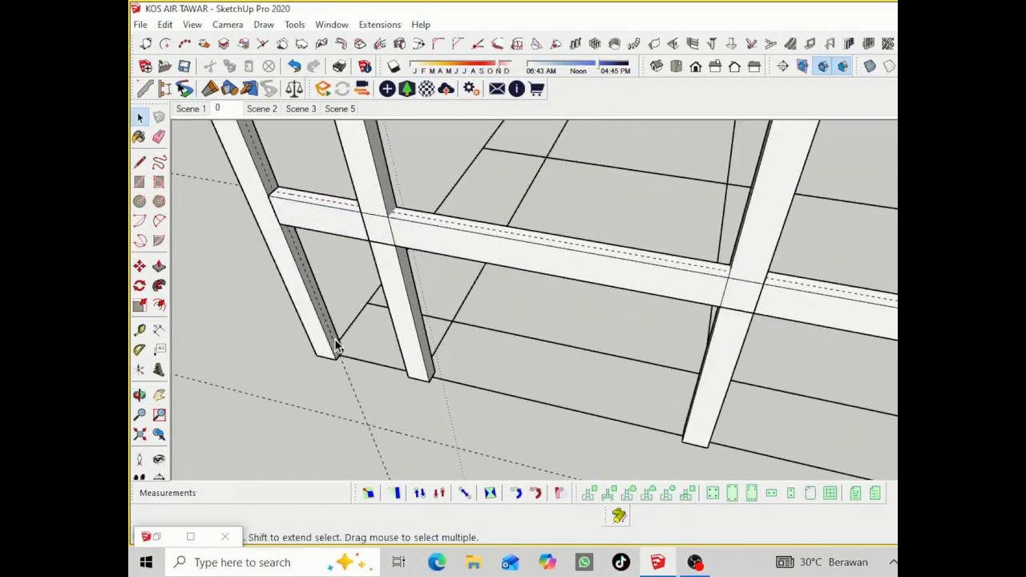
pyautogui.press('t')
pyautogui.click(304, 229)
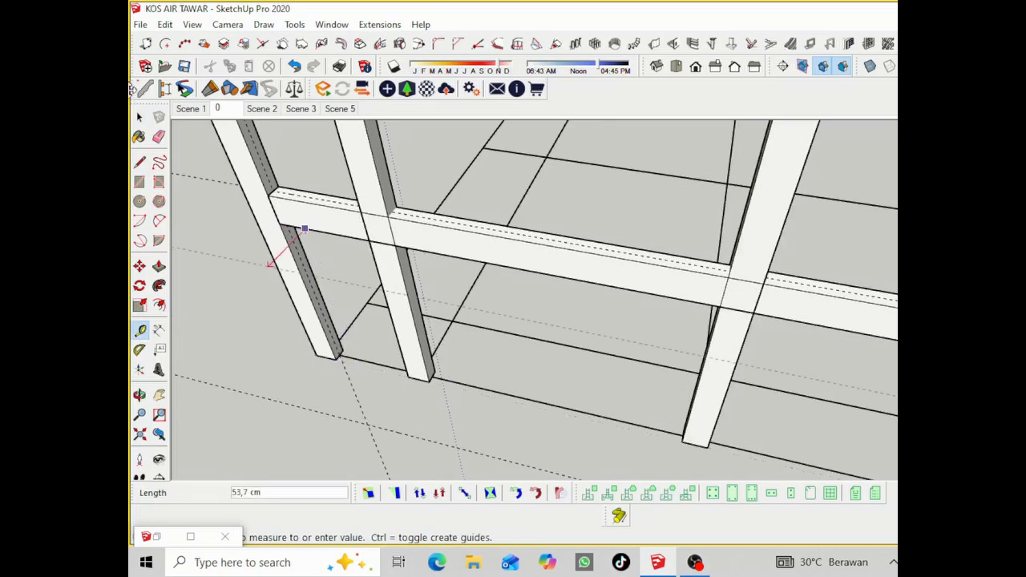
pyautogui.press('space')
pyautogui.scroll(-2, 327, 261)
pyautogui.scroll(-2, 393, 337)
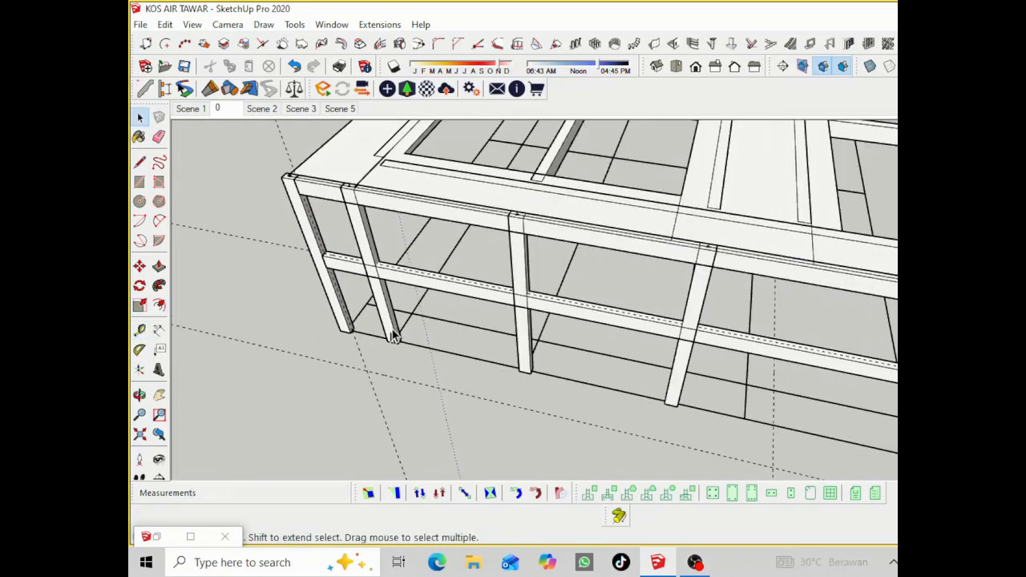
# Start a center-aligned 1001bit vertical wall 15 cm thick with its height set to 190 cm
pyautogui.click(663, 47)
pyautogui.click(177, 230)
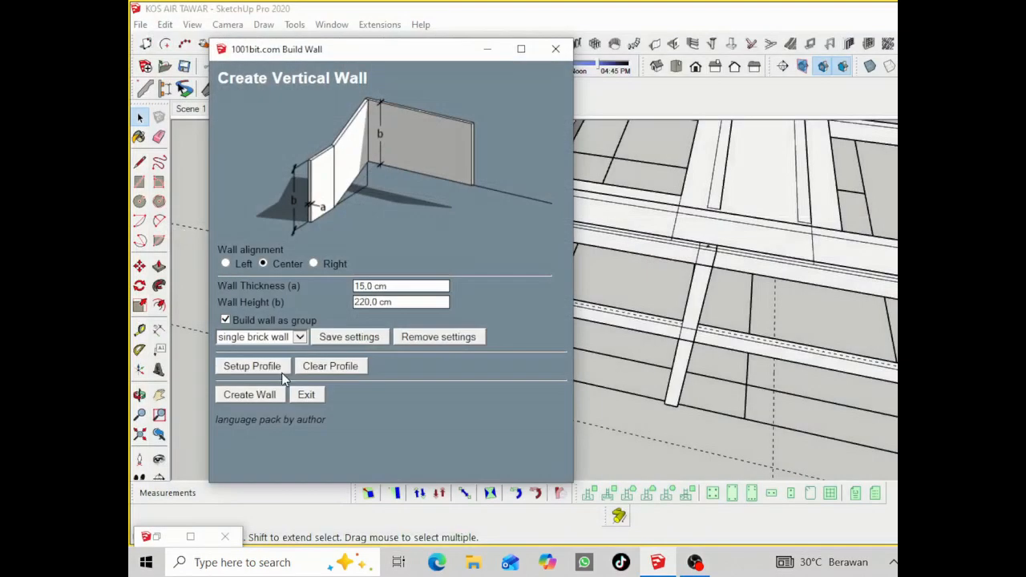
pyautogui.tripleClick(397, 305)
pyautogui.write('190')
pyautogui.click(241, 396)
# Build the lower wall along the end edge's base line, from one slim corner column to the other
pyautogui.scroll(5, 350, 334)
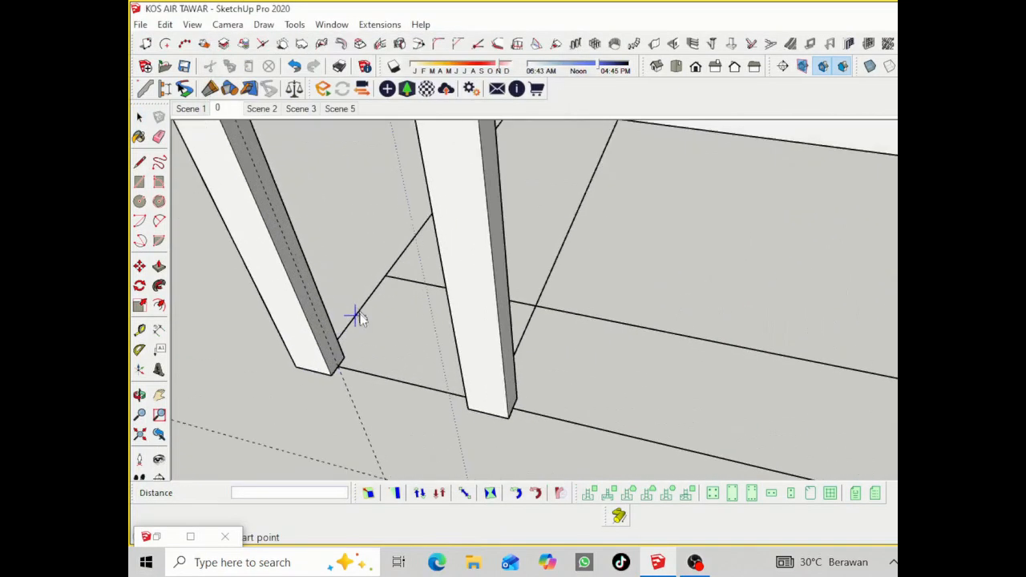
pyautogui.scroll(6, 337, 372)
pyautogui.click(316, 389)
pyautogui.scroll(-6, 429, 383)
pyautogui.click(139, 396)
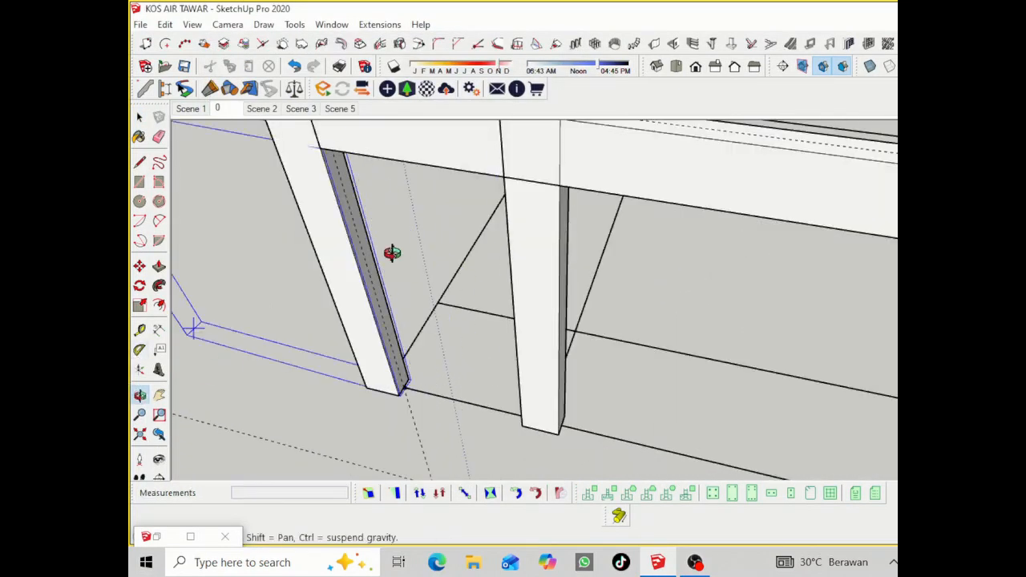
pyautogui.scroll(-6, 407, 264)
pyautogui.scroll(10, 609, 357)
pyautogui.rightClick(786, 289)
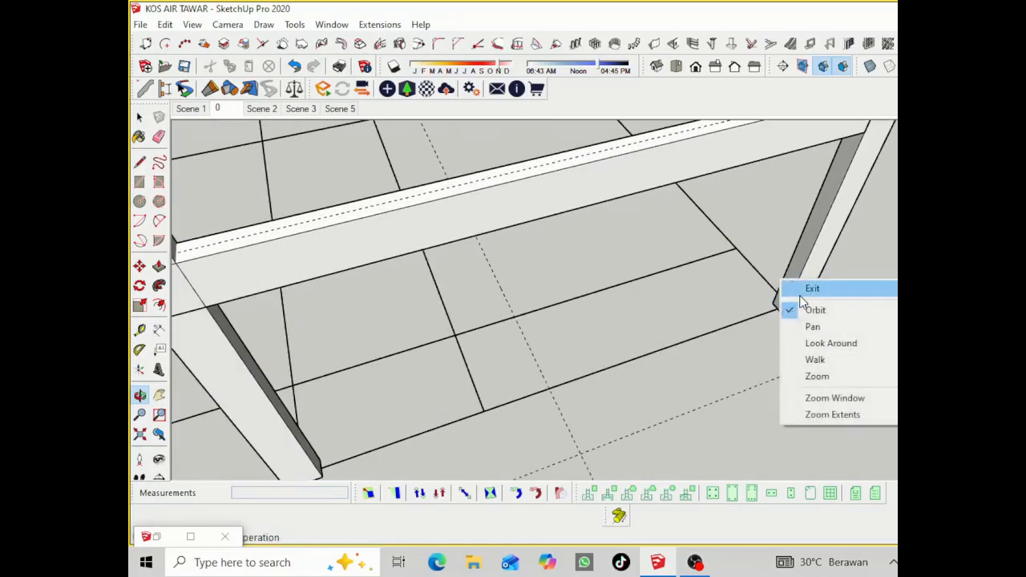
pyautogui.click(806, 290)
pyautogui.scroll(2, 783, 313)
pyautogui.doubleClick(786, 313)
pyautogui.scroll(-3, 747, 327)
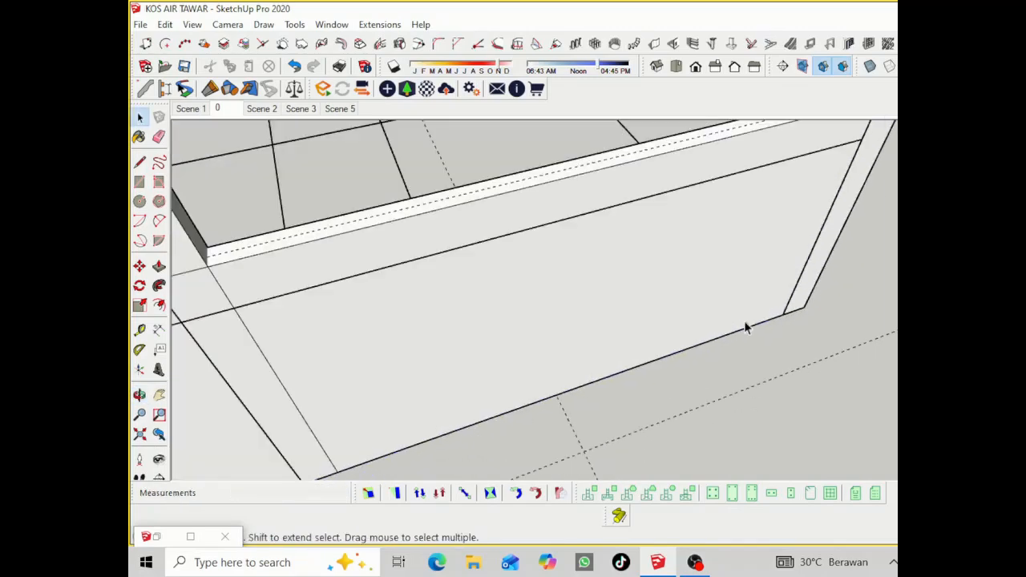
pyautogui.scroll(-3, 674, 330)
# Measure the opening height between the middle beam and the upper beam beside the slim corner column
pyautogui.click(139, 395)
pyautogui.moveTo(449, 321); pyautogui.dragTo(264, 211)
pyautogui.scroll(3, 264, 210)
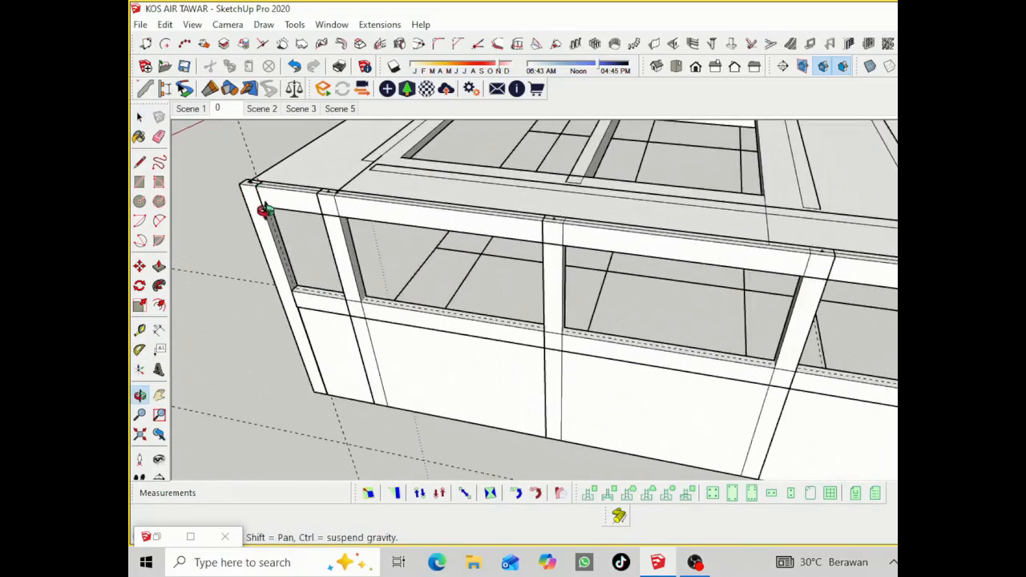
pyautogui.rightClick(264, 211)
pyautogui.click(304, 224)
pyautogui.press('t')
pyautogui.scroll(5, 321, 286)
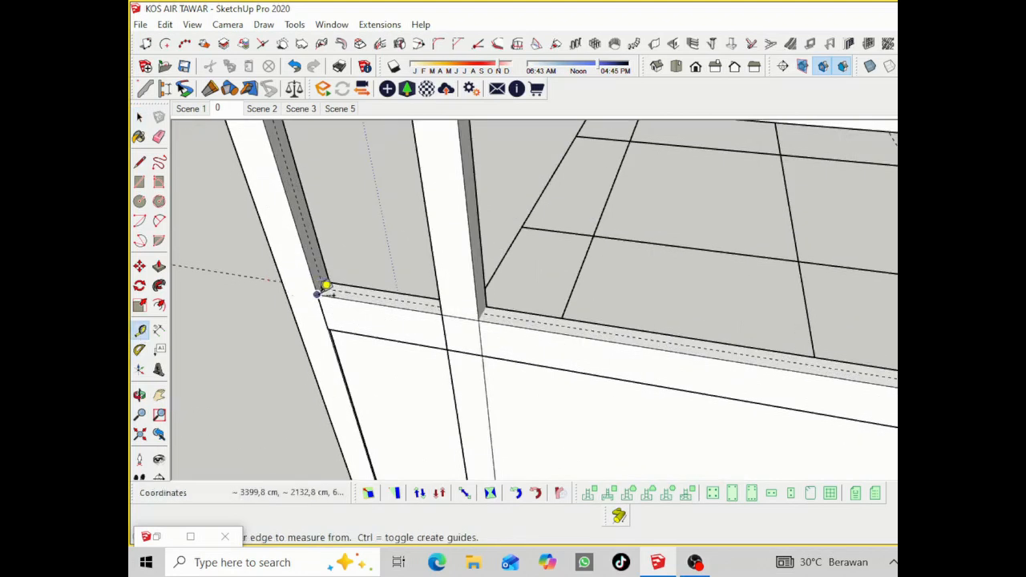
pyautogui.click(332, 302)
pyautogui.click(141, 117)
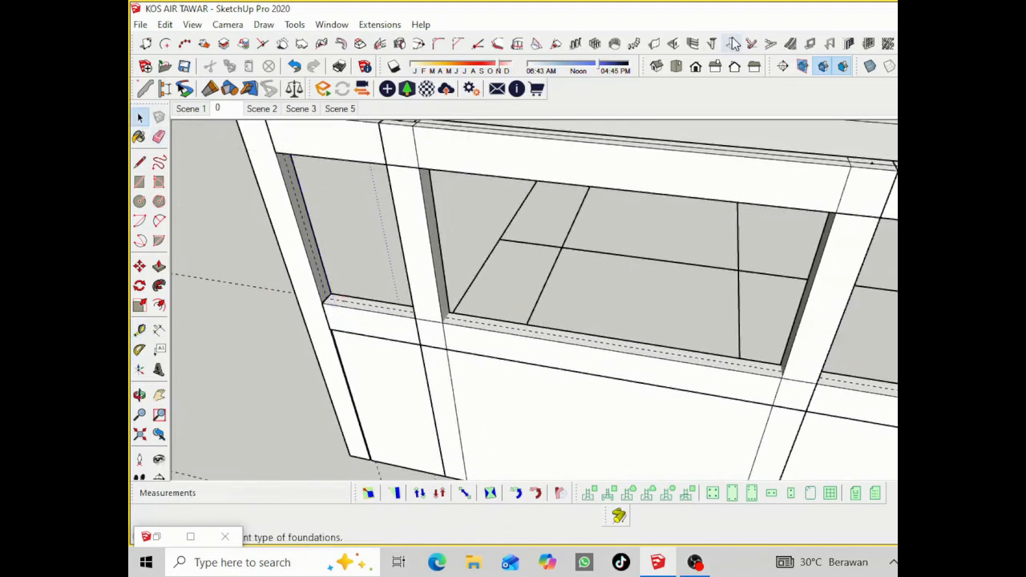
# Start another center-aligned vertical wall 15 cm thick with its height set to 140 cm
pyautogui.click(656, 44)
pyautogui.click(233, 366)
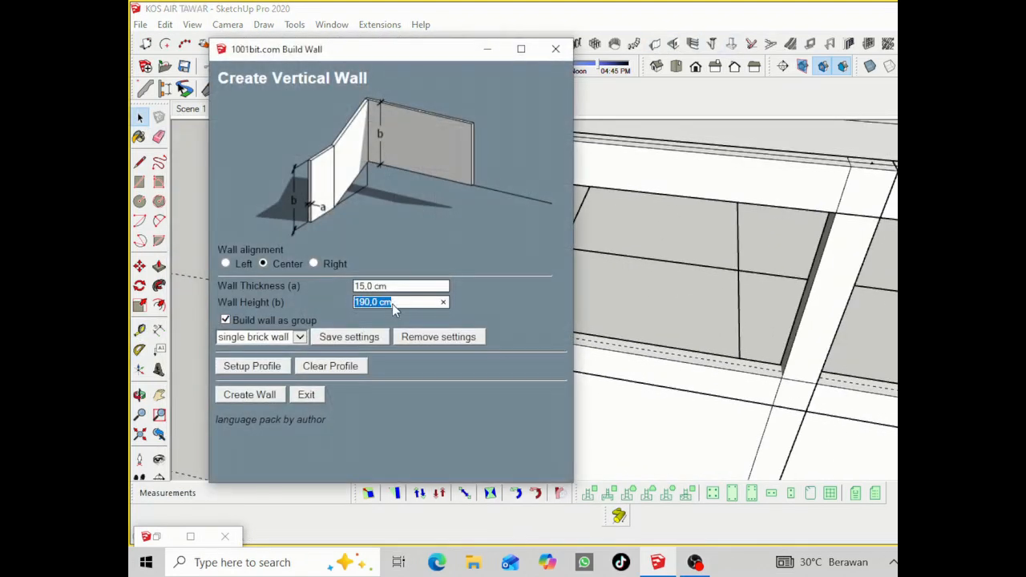
pyautogui.write('140')
pyautogui.click(269, 393)
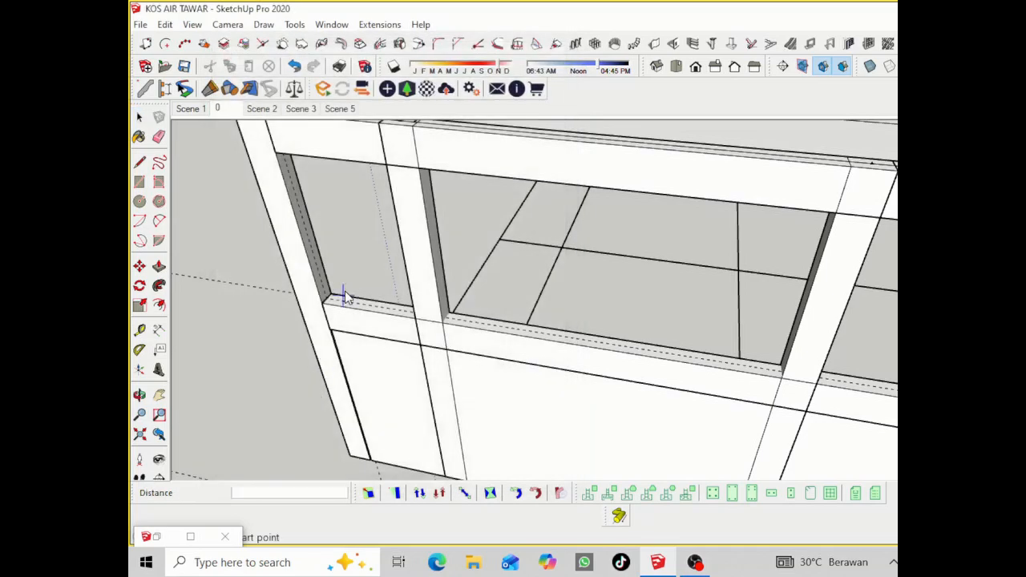
# Build the upper wall along the top of the middle beam, from one slim corner column to the other
pyautogui.scroll(3, 346, 298)
pyautogui.click(232, 349)
pyautogui.scroll(-7, 449, 333)
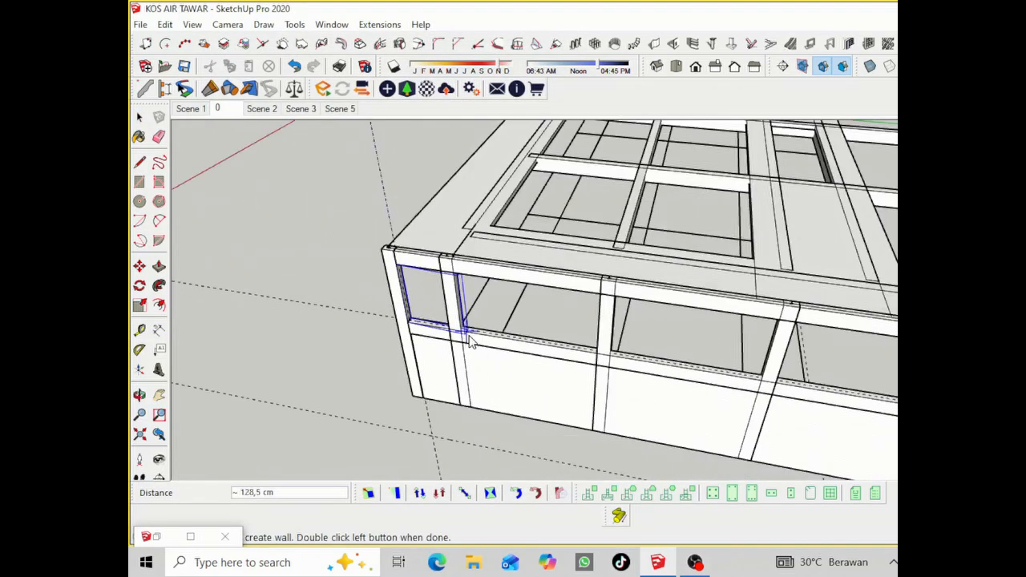
pyautogui.scroll(3, 738, 394)
pyautogui.click(140, 394)
pyautogui.moveTo(446, 370); pyautogui.dragTo(521, 393)
pyautogui.scroll(3, 741, 324)
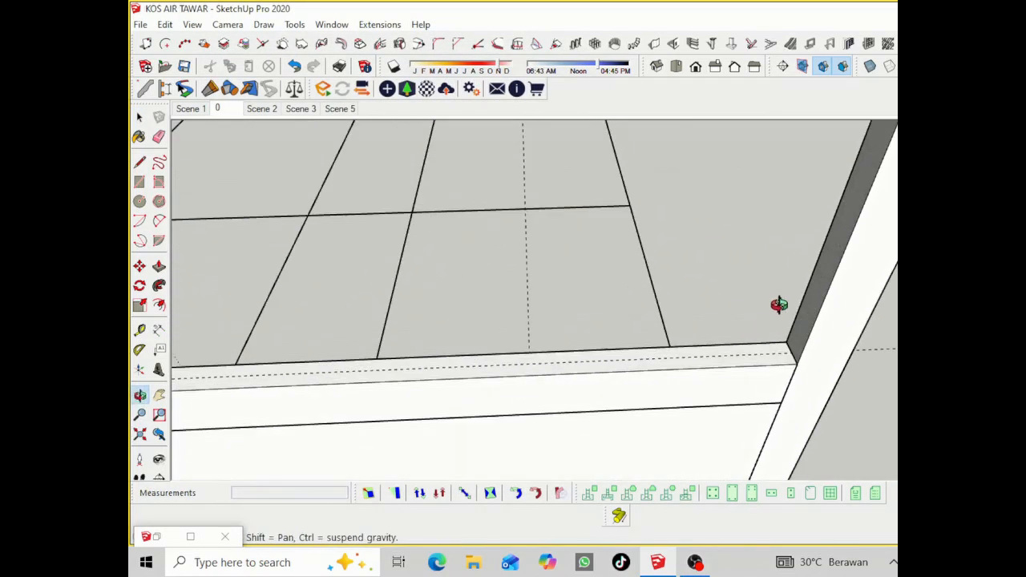
pyautogui.rightClick(776, 302)
pyautogui.click(798, 310)
pyautogui.doubleClick(791, 358)
pyautogui.scroll(-3, 786, 341)
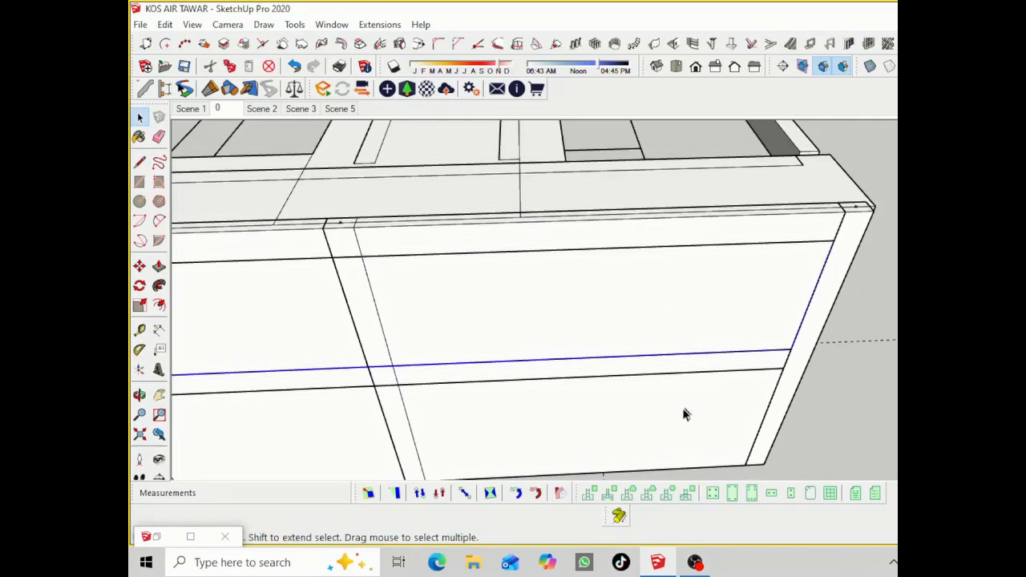
# Hide the two new end walls and the upper slab and beams, leaving the slim column frame and floor grid shown
pyautogui.scroll(-6, 247, 407)
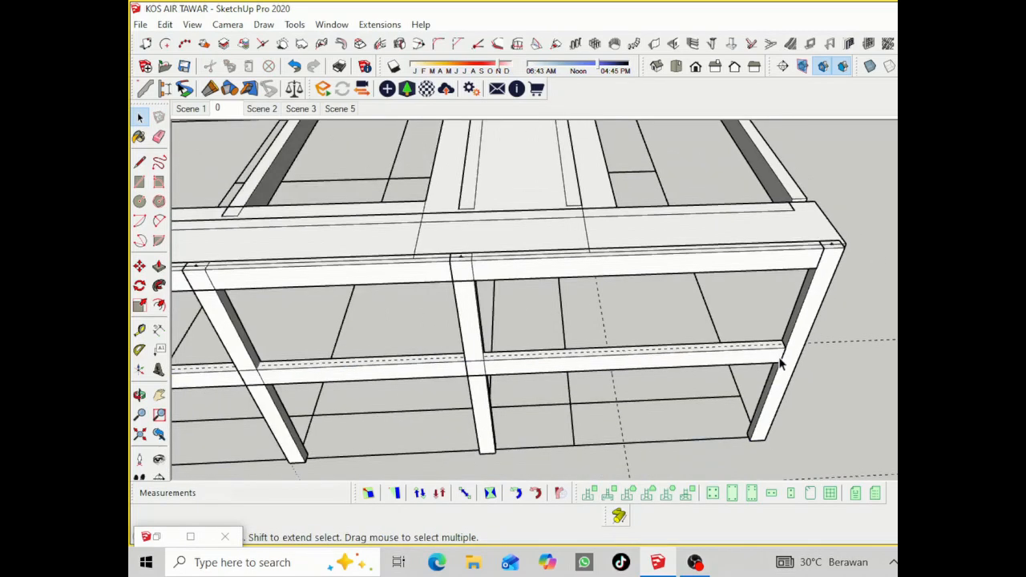
pyautogui.click(247, 407)
pyautogui.scroll(-6, 469, 319)
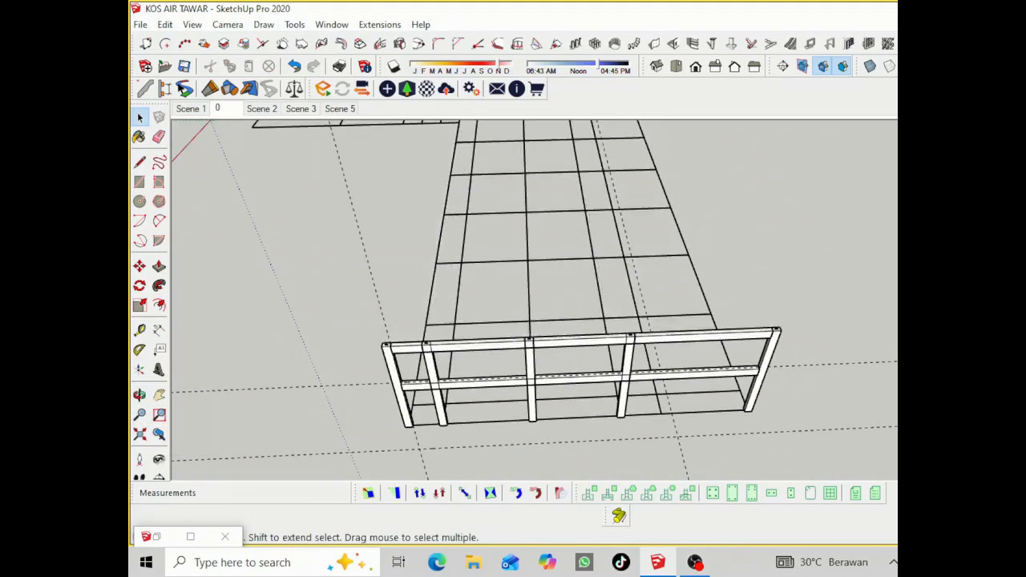
# Show the room walls together with the slim column frame and hide them again
pyautogui.click(140, 397)
pyautogui.moveTo(529, 349); pyautogui.dragTo(433, 358)
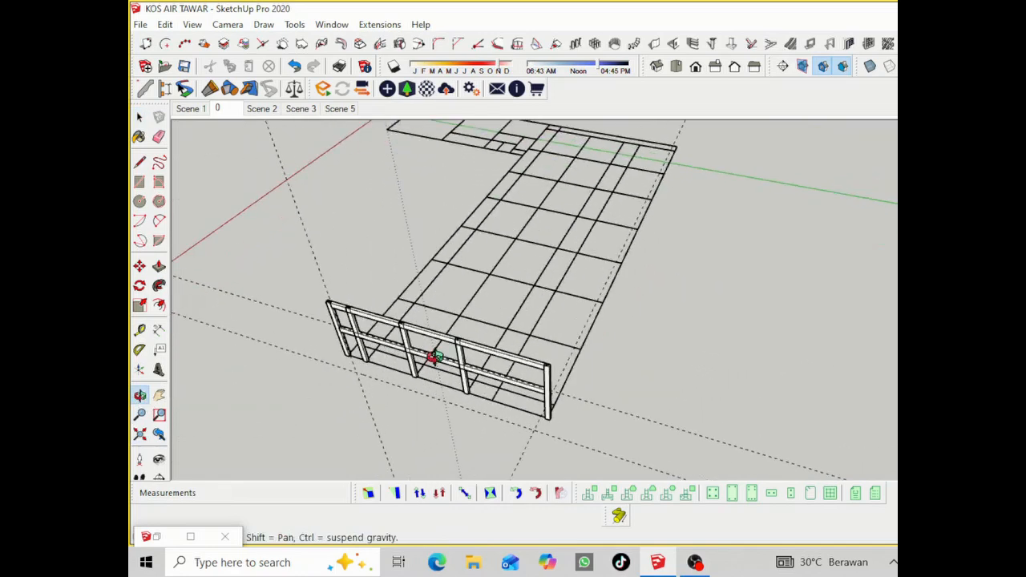
pyautogui.rightClick(435, 359)
pyautogui.click(461, 368)
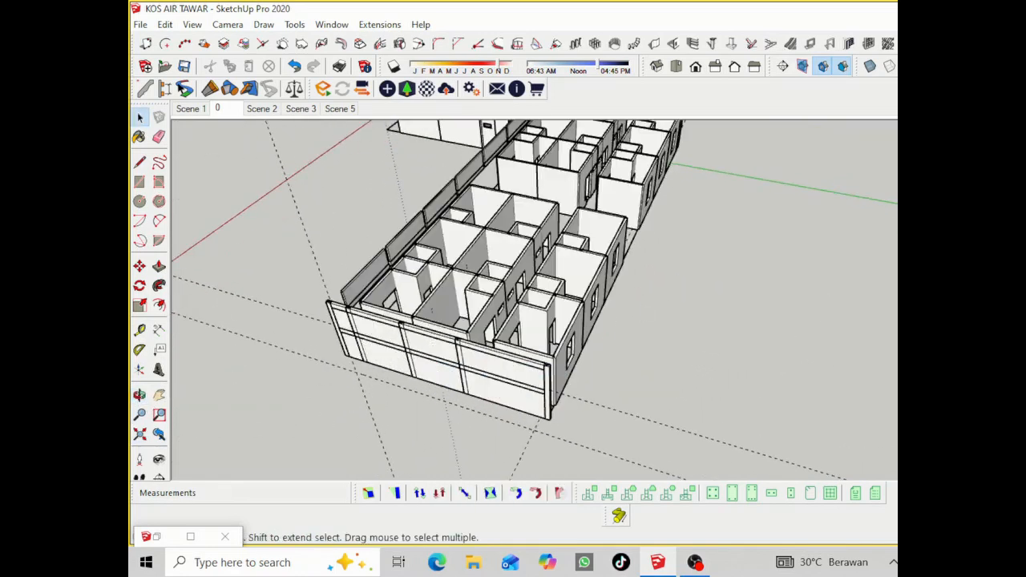
pyautogui.moveTo(572, 292); pyautogui.dragTo(571, 288)
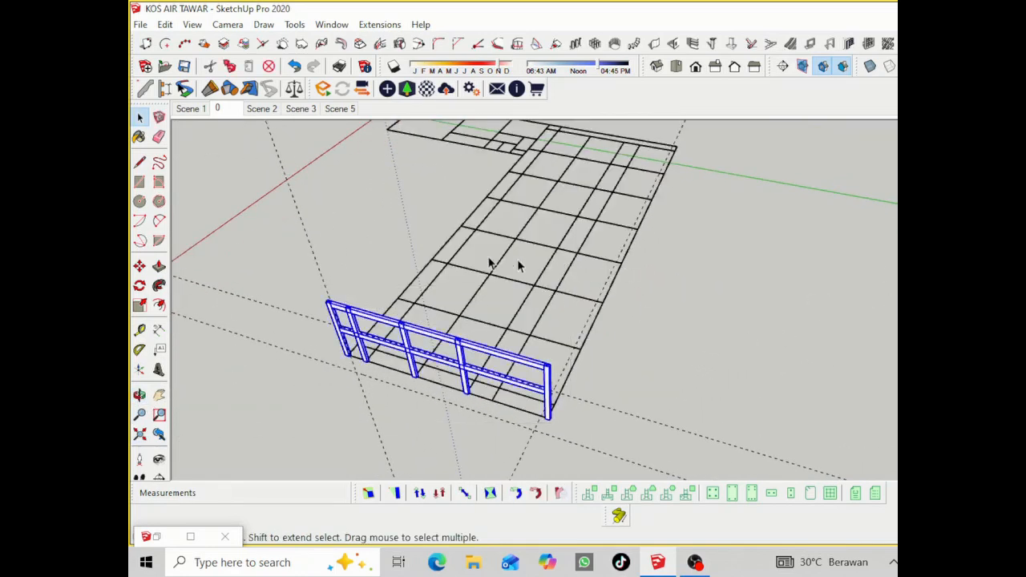
pyautogui.click(716, 327)
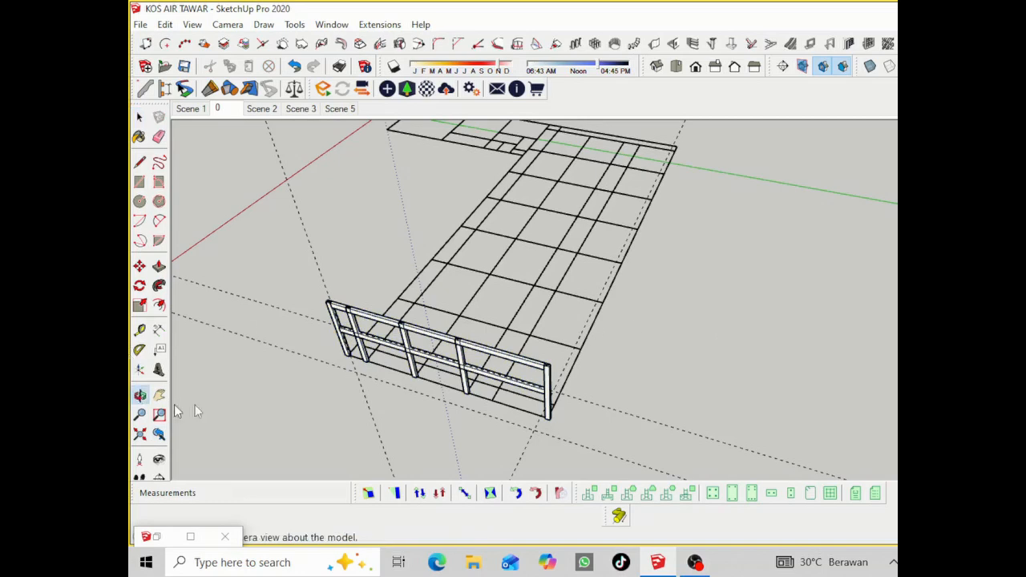
# Edit the floor grid group and draw an 85 cm line across the far end strip to close its face
pyautogui.moveTo(178, 412); pyautogui.dragTo(708, 305)
pyautogui.press('t')
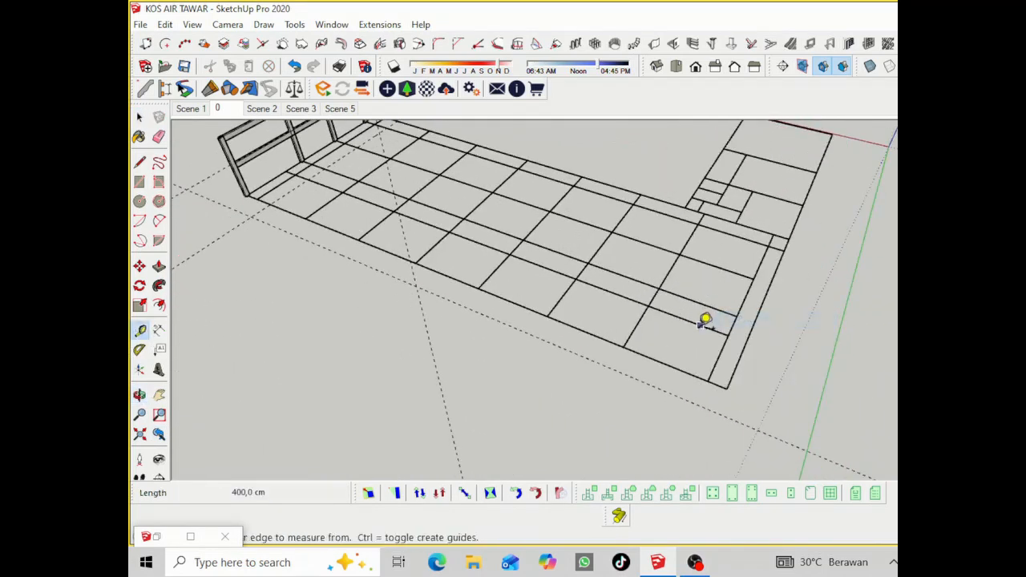
pyautogui.click(138, 120)
pyautogui.rightClick(666, 297)
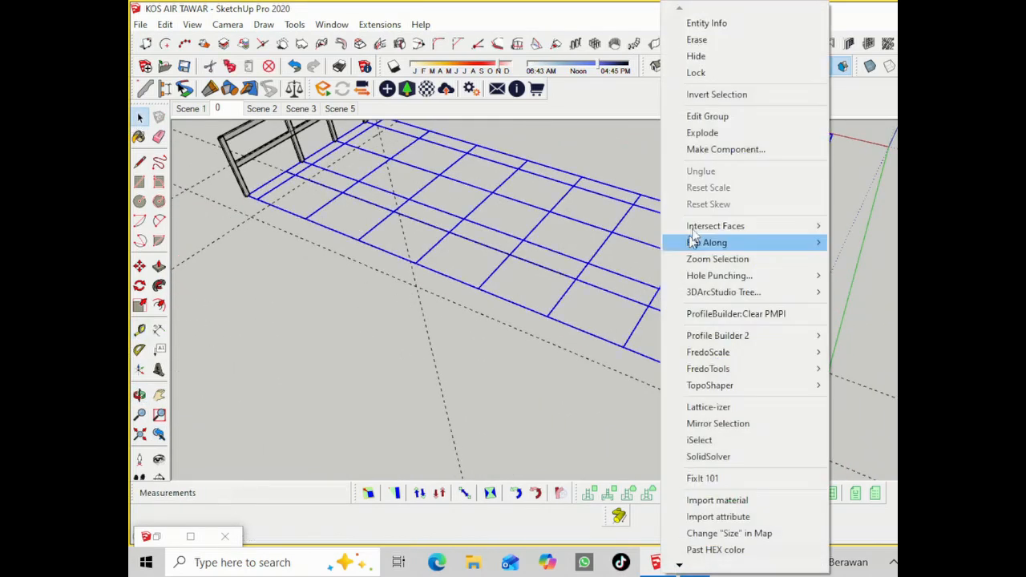
pyautogui.click(689, 114)
pyautogui.press('l')
pyautogui.click(754, 320)
pyautogui.click(738, 275)
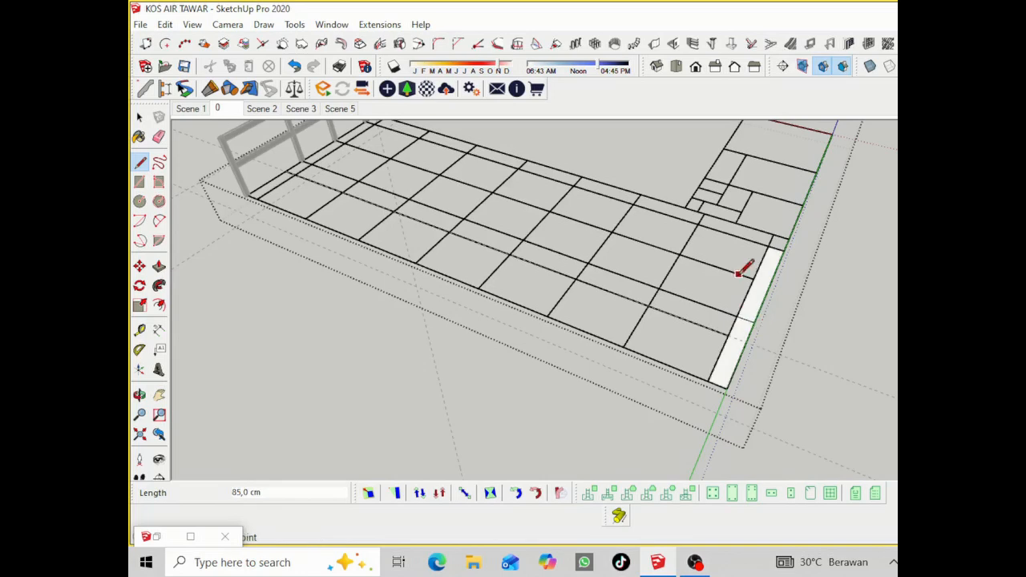
pyautogui.hotkey('ctrl', 'z')
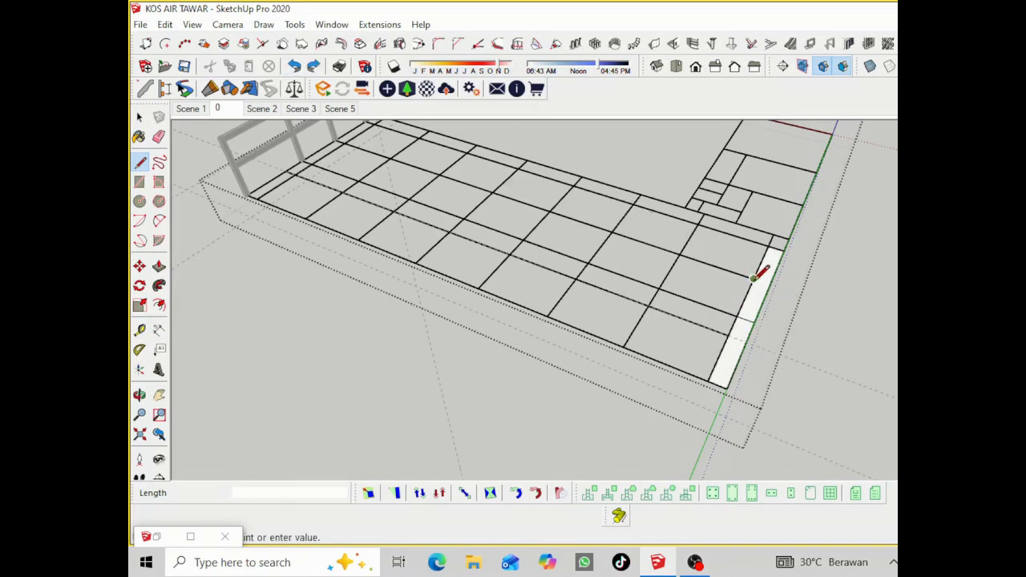
pyautogui.click(139, 116)
pyautogui.click(345, 379)
pyautogui.scroll(-3, 342, 367)
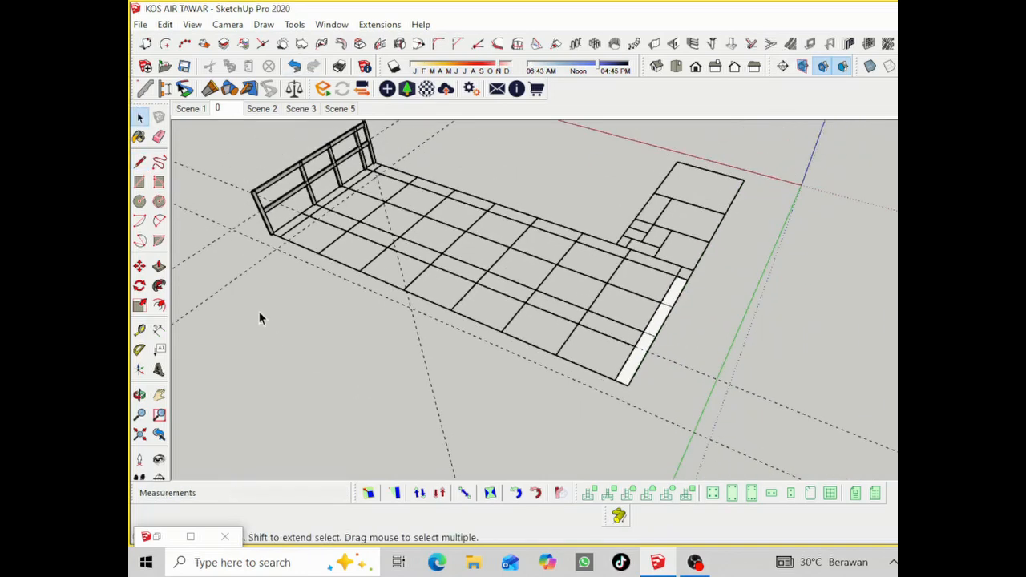
# Copy the whole slim column and beam frame 2970 cm to the opposite end of the floor grid and switch to Scene 1
pyautogui.moveTo(230, 319); pyautogui.dragTo(417, 140)
pyautogui.click(139, 266)
pyautogui.scroll(2, 297, 245)
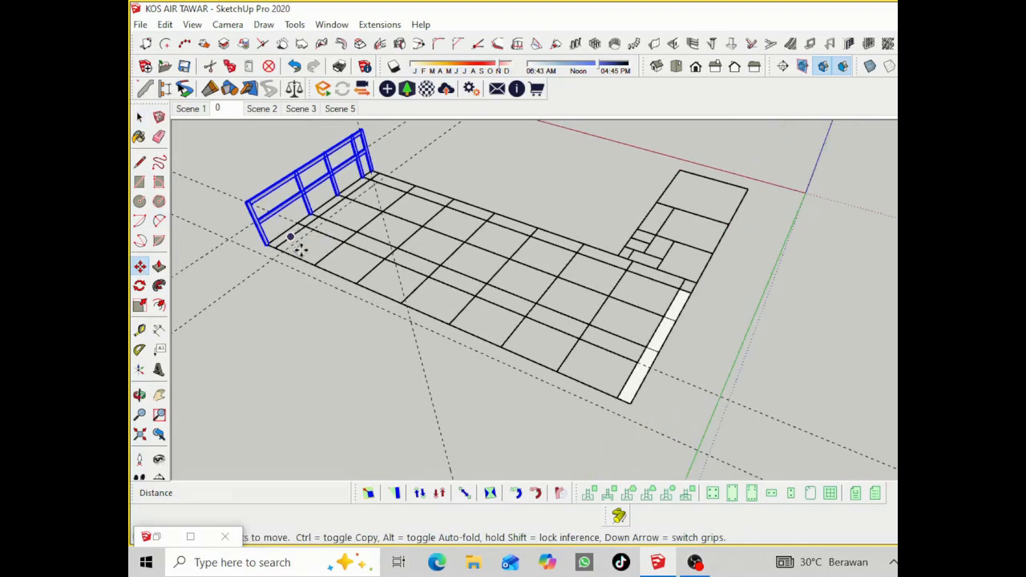
pyautogui.click(296, 223)
pyautogui.click(659, 377)
pyautogui.click(140, 117)
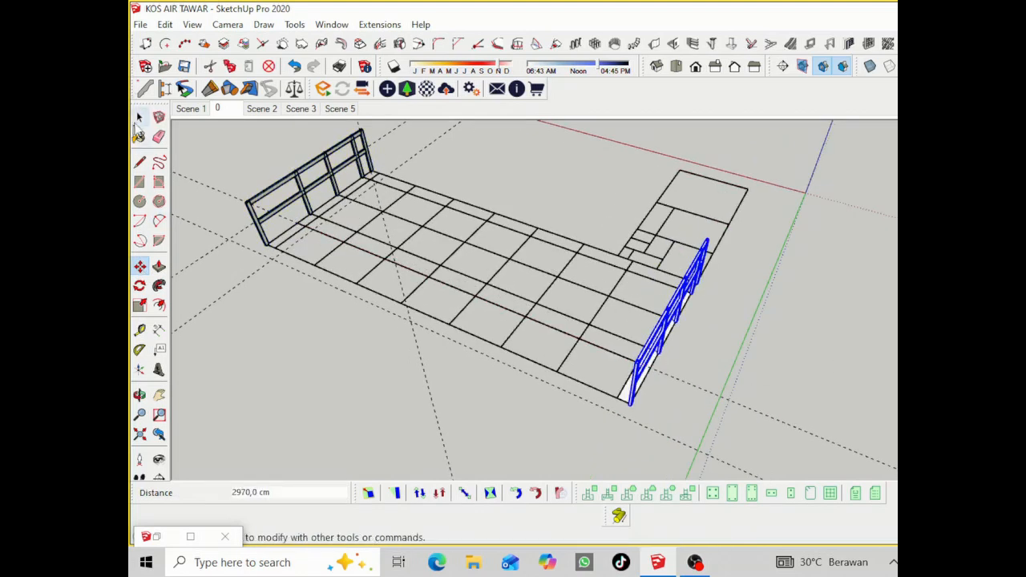
pyautogui.click(449, 187)
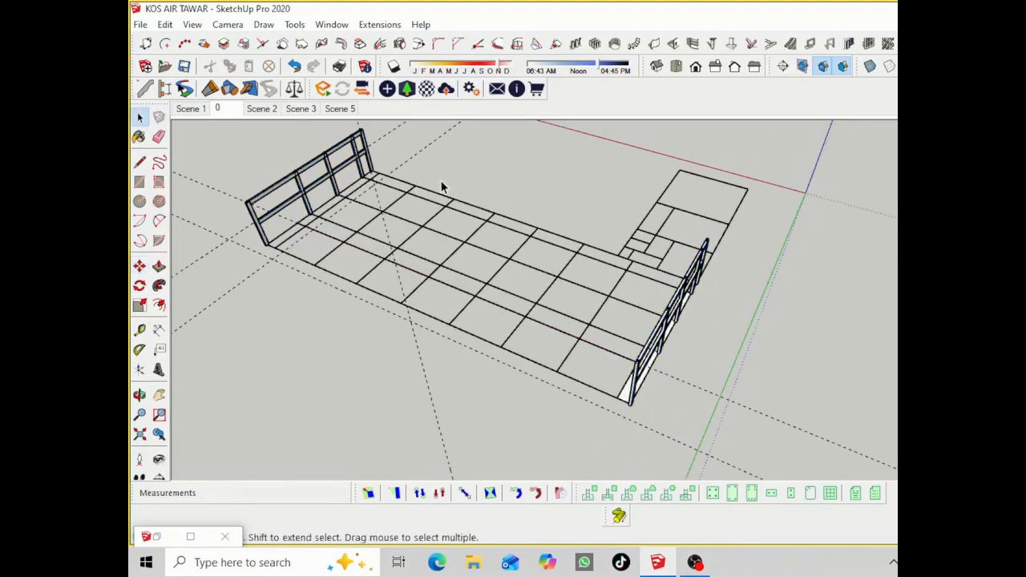
pyautogui.click(200, 114)
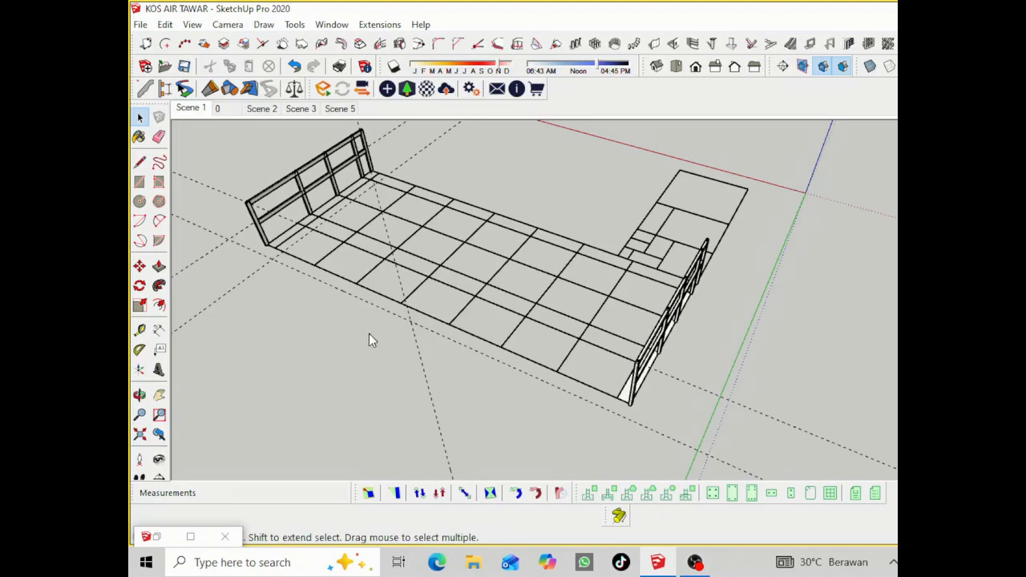